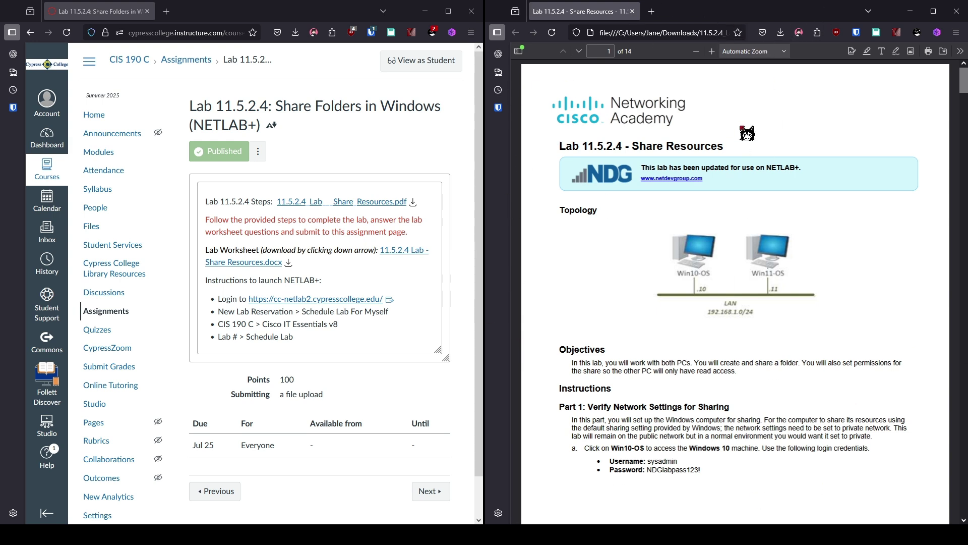
# Step: Sign in to NETLAB+ and start a personal lab reservation for the CIS190C - College class
pyautogui.click(303, 299)
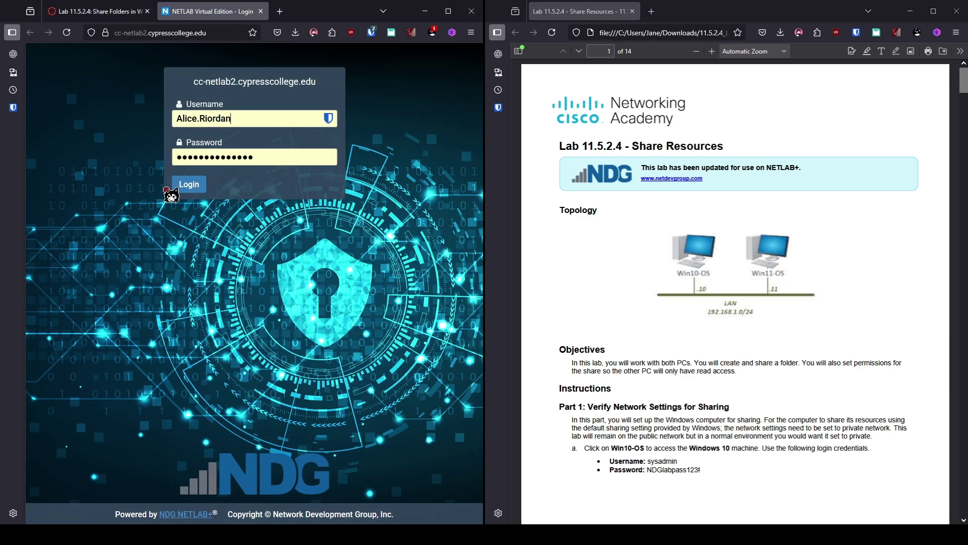
pyautogui.click(182, 185)
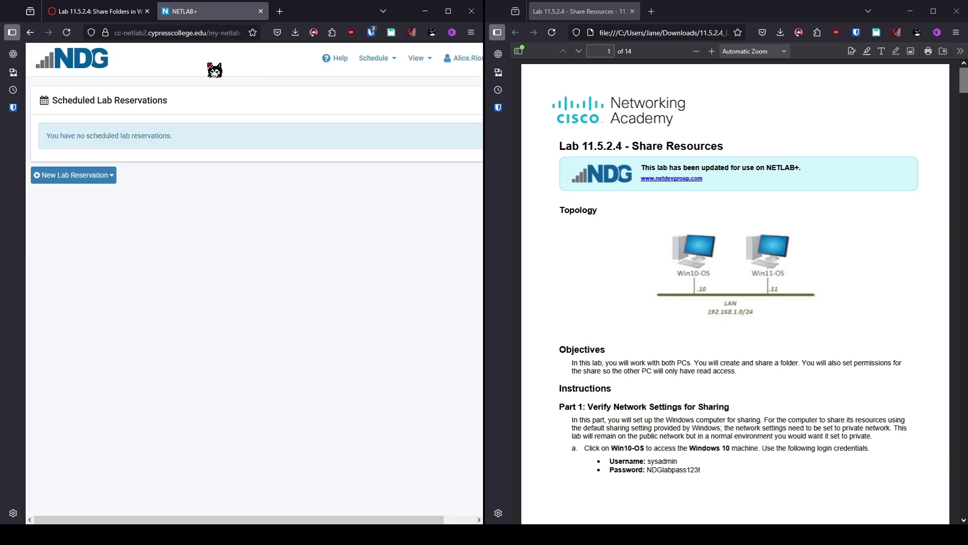
pyautogui.click(107, 182)
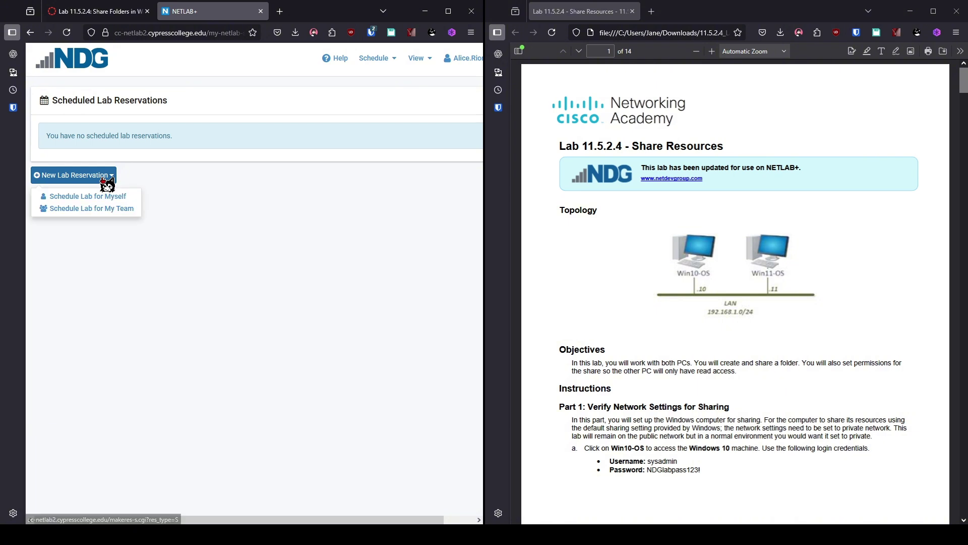
pyautogui.click(107, 199)
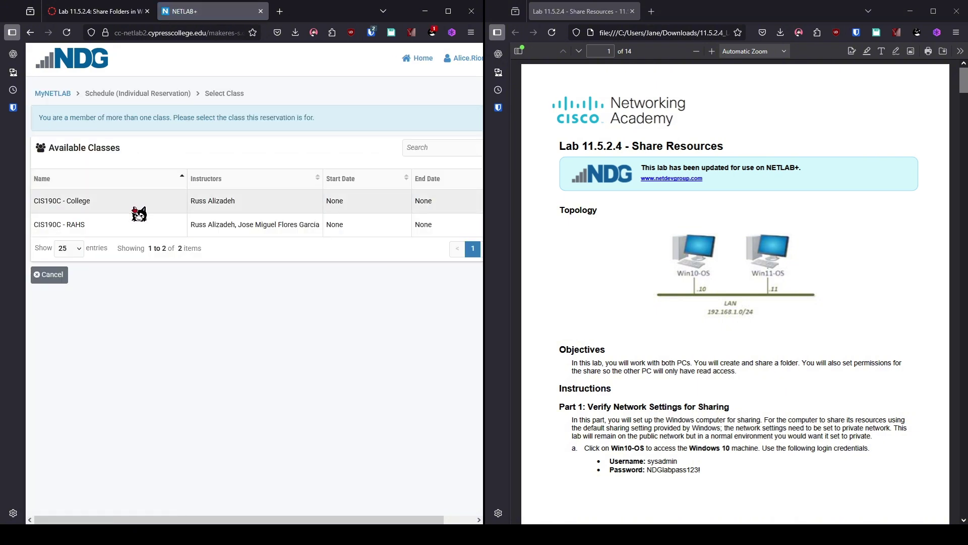
pyautogui.click(135, 209)
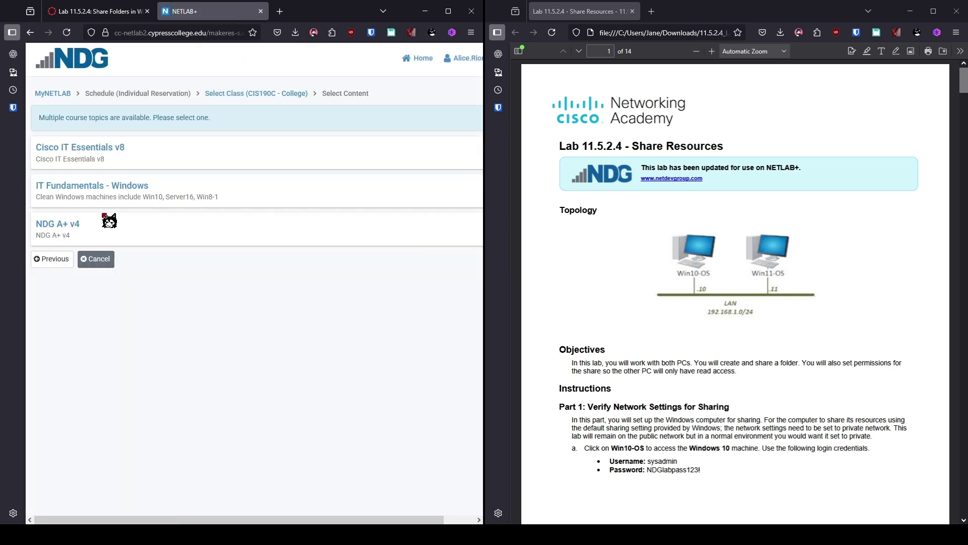
# Step: Choose Cisco IT Essentials v8 and pick 11.5.2.4 Lab - Share Resources from the second page of labs
pyautogui.click(112, 151)
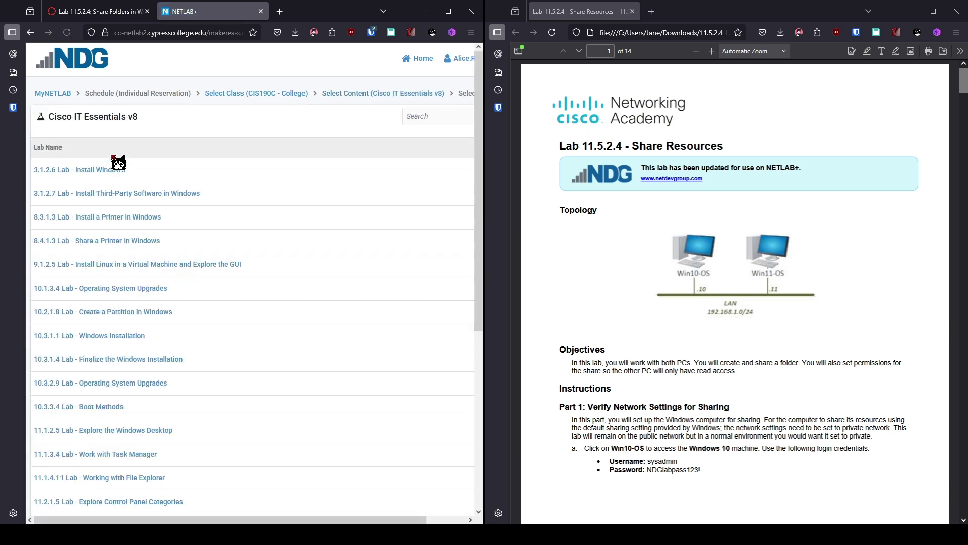
pyautogui.scroll(-2, 319, 296)
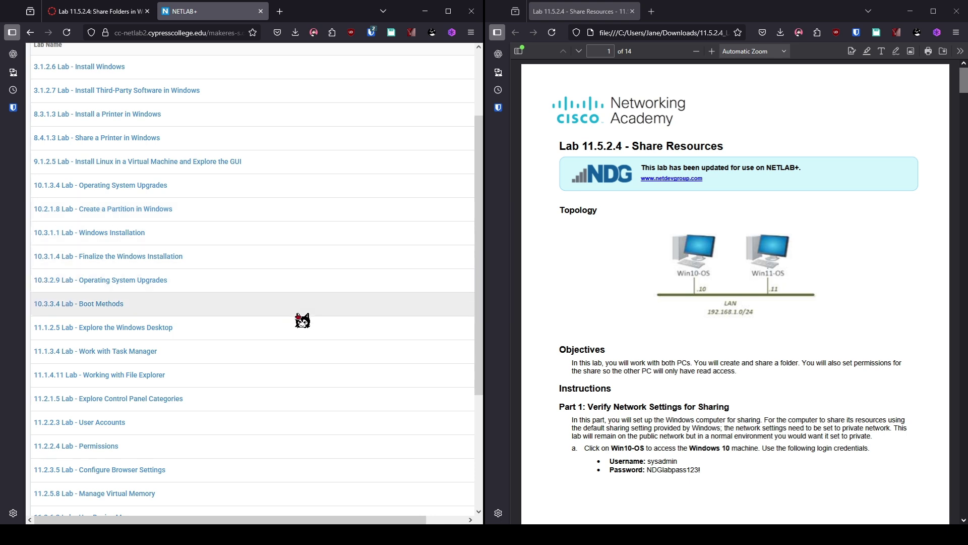
pyautogui.scroll(-4, 296, 334)
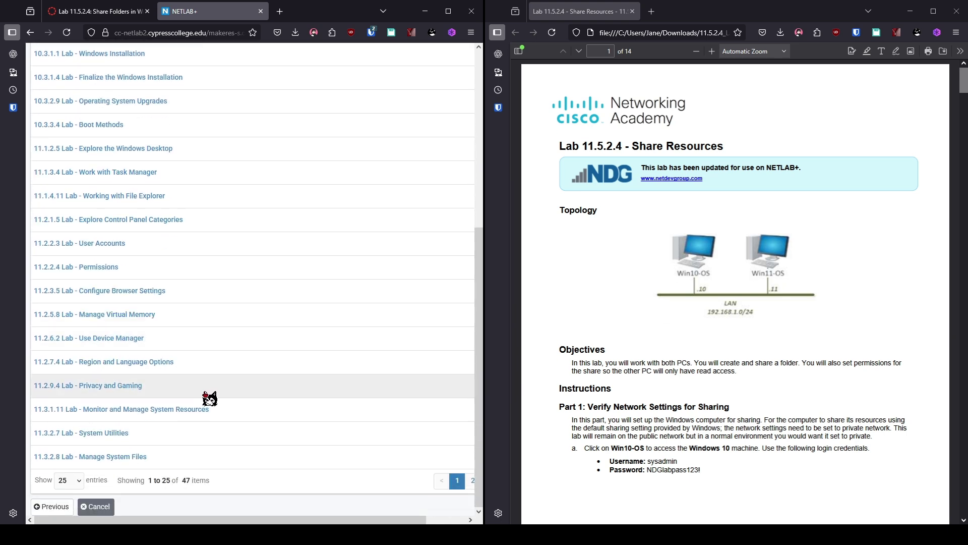
pyautogui.click(471, 482)
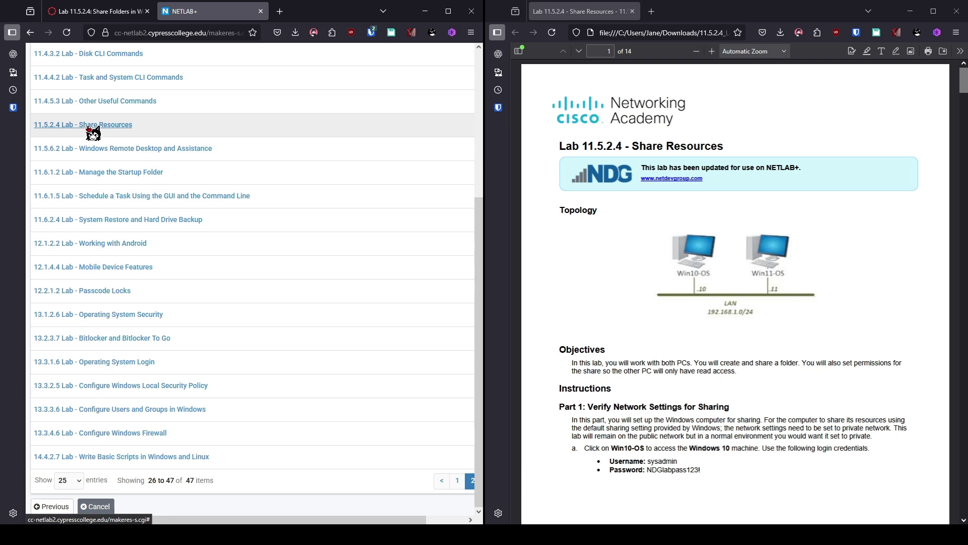
pyautogui.click(86, 126)
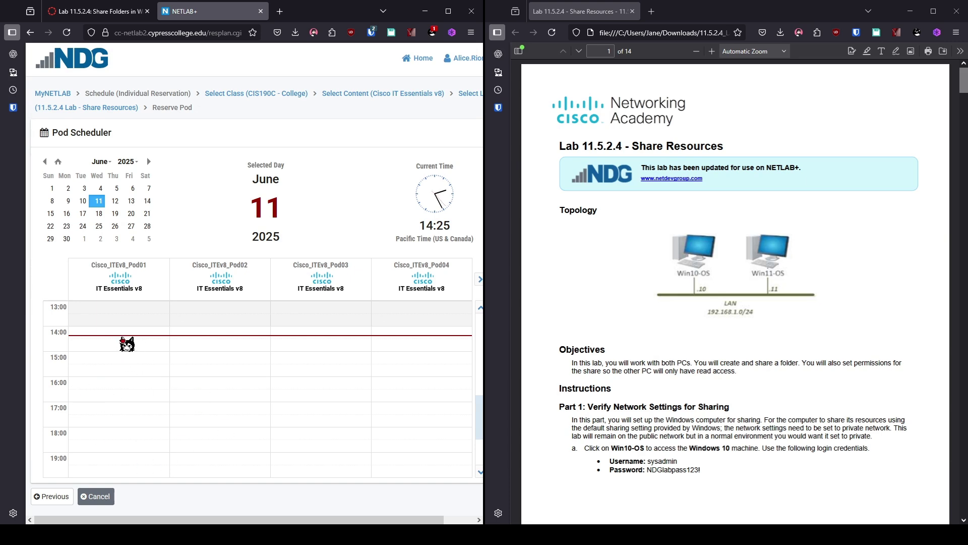
# Step: Reserve Cisco_ITEv8_Pod01 from 14:25 to 16:00 on 2025-06-11 and confirm the booking
pyautogui.click(126, 343)
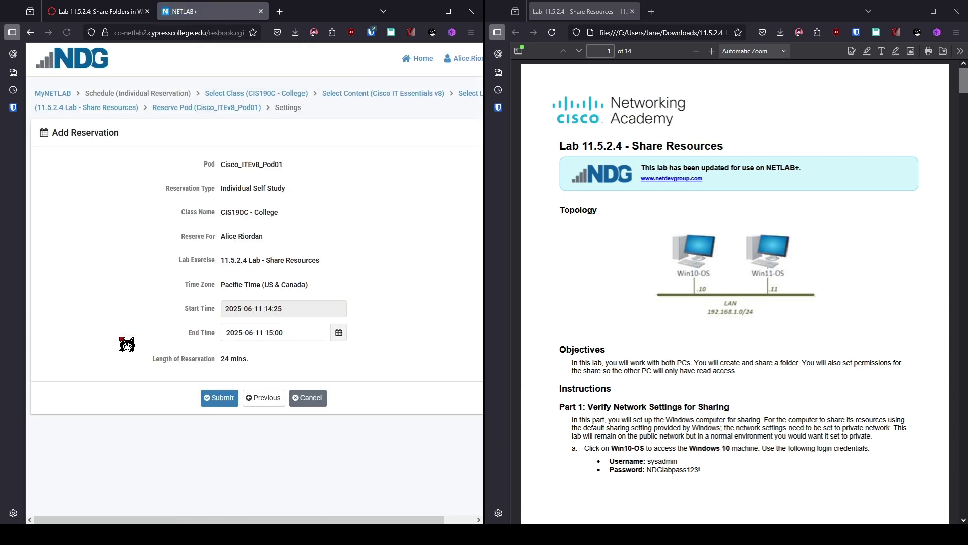
pyautogui.click(340, 335)
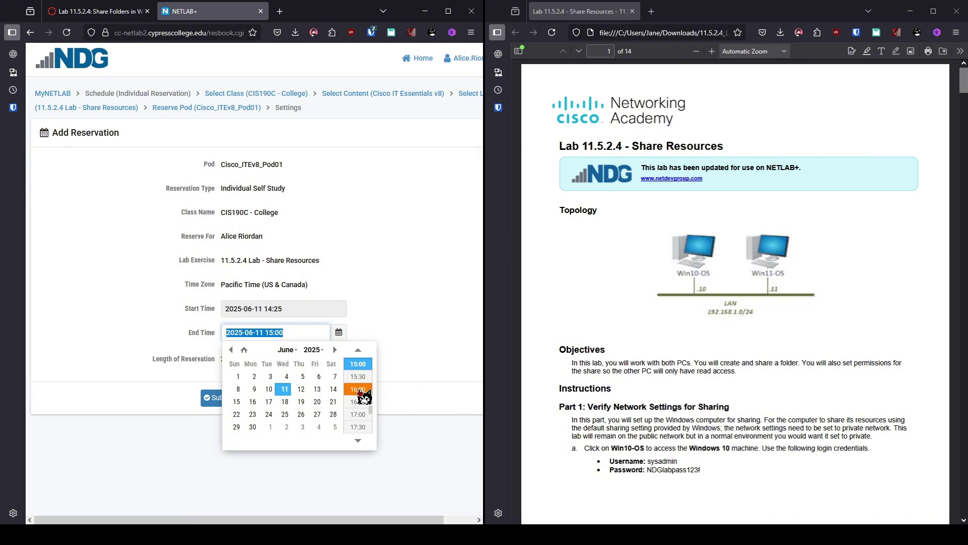
pyautogui.click(360, 390)
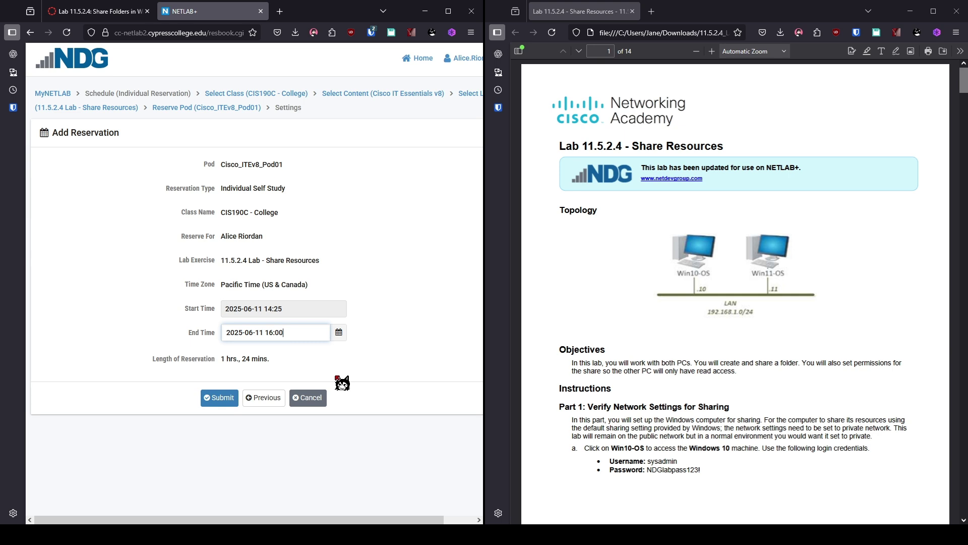
pyautogui.click(234, 401)
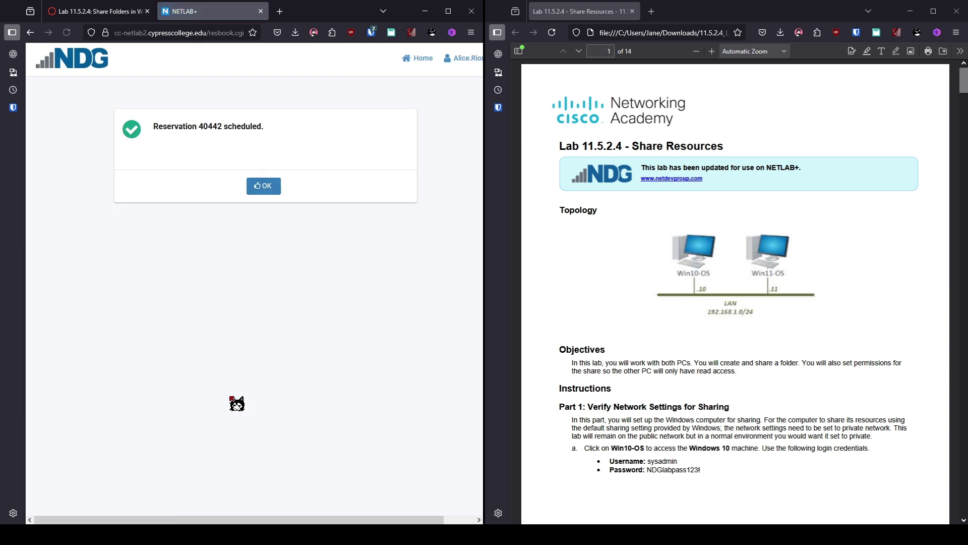
pyautogui.click(273, 191)
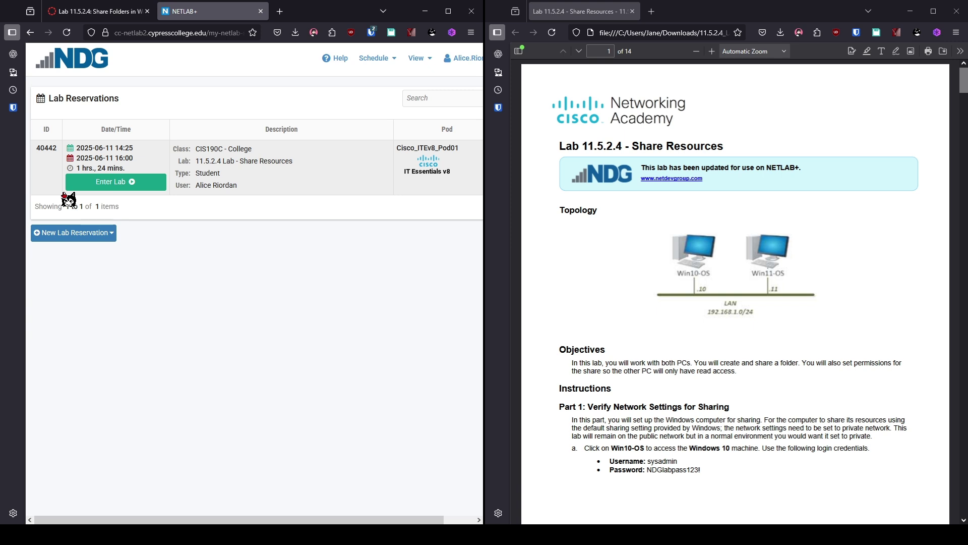
# Step: Enter the reserved lab, open the Win10-OS console, and sign in with the lab password
pyautogui.click(135, 183)
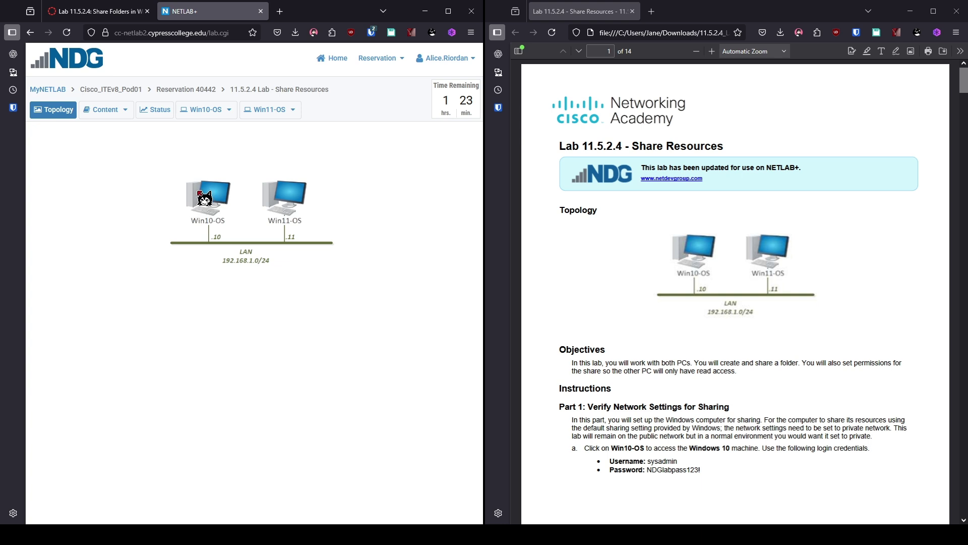
pyautogui.click(224, 216)
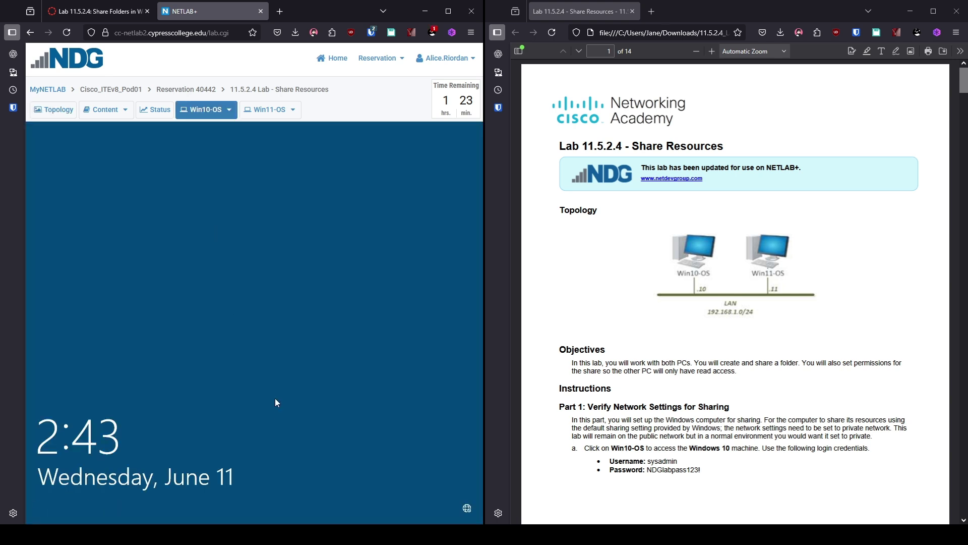
pyautogui.click(274, 354)
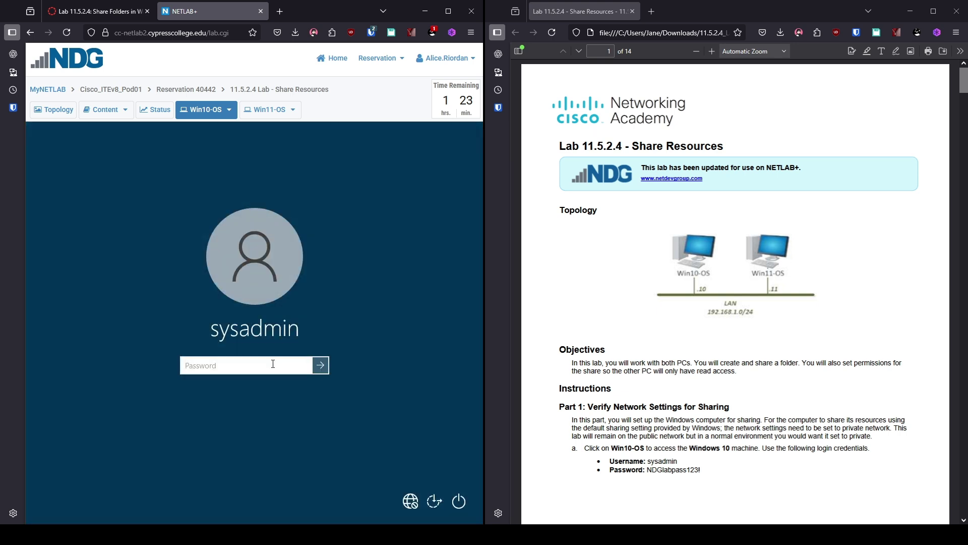
pyautogui.click(273, 362)
pyautogui.write('NDGlabpas')
pyautogui.hotkey('ctrl', 'a')
pyautogui.press('BackSpace')
pyautogui.write('NDGlabpas')
pyautogui.press('Return')
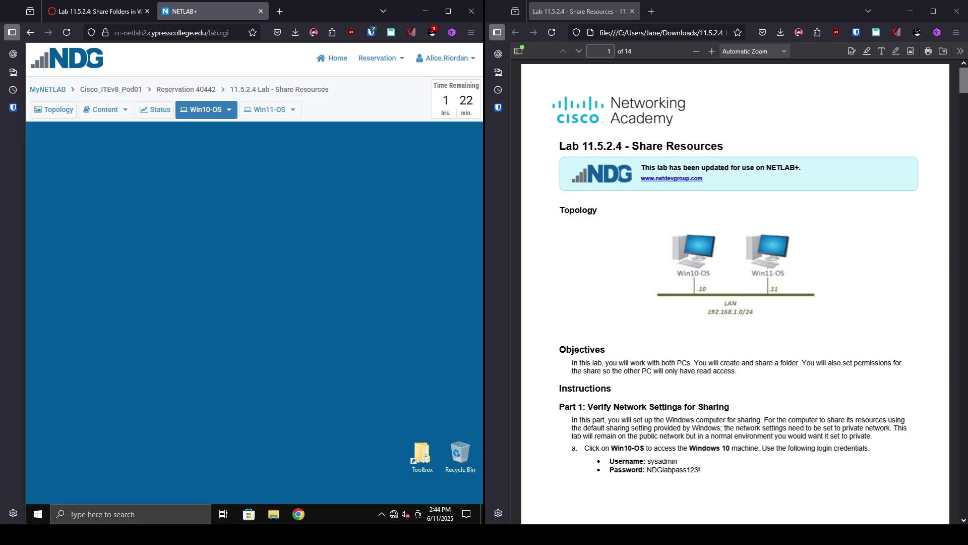
# Step: Open Control Panel through the Start search 'control', switch to Small icons, and open Network and Sharing Center
pyautogui.scroll(-15, 884, 212)
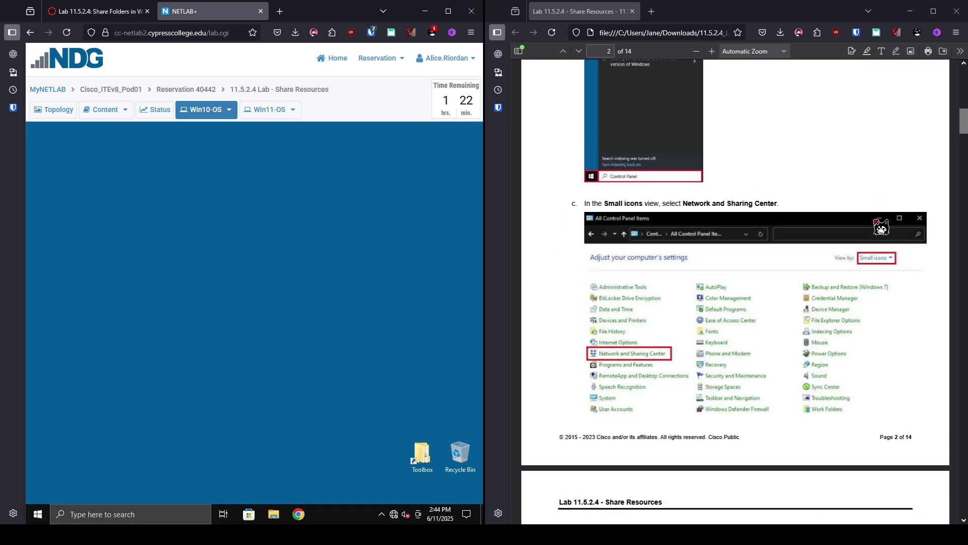
pyautogui.scroll(3, 880, 227)
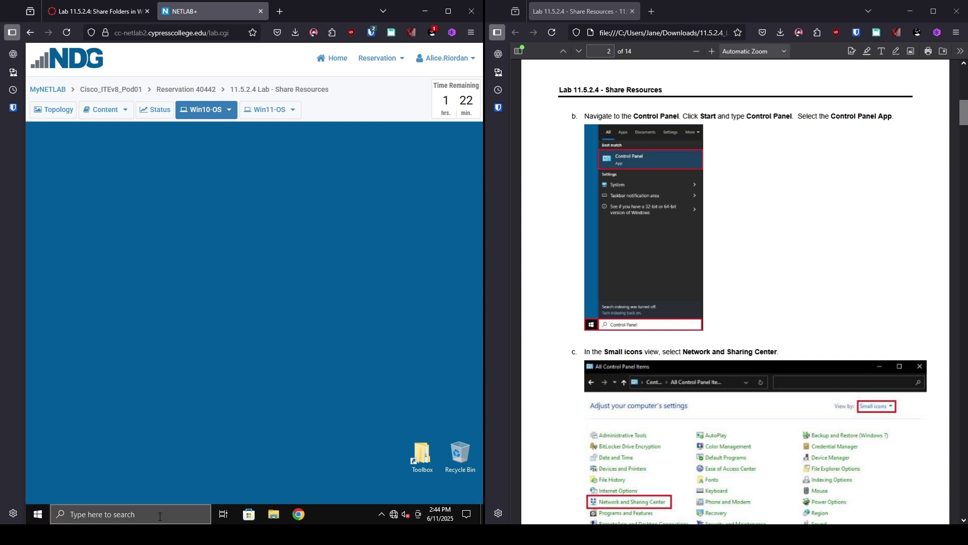
pyautogui.click(90, 515)
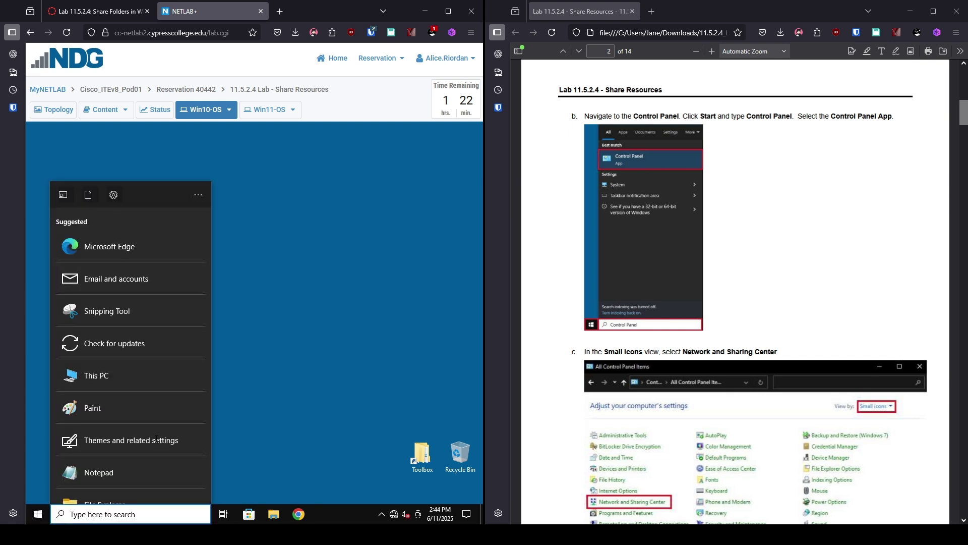
pyautogui.write('control')
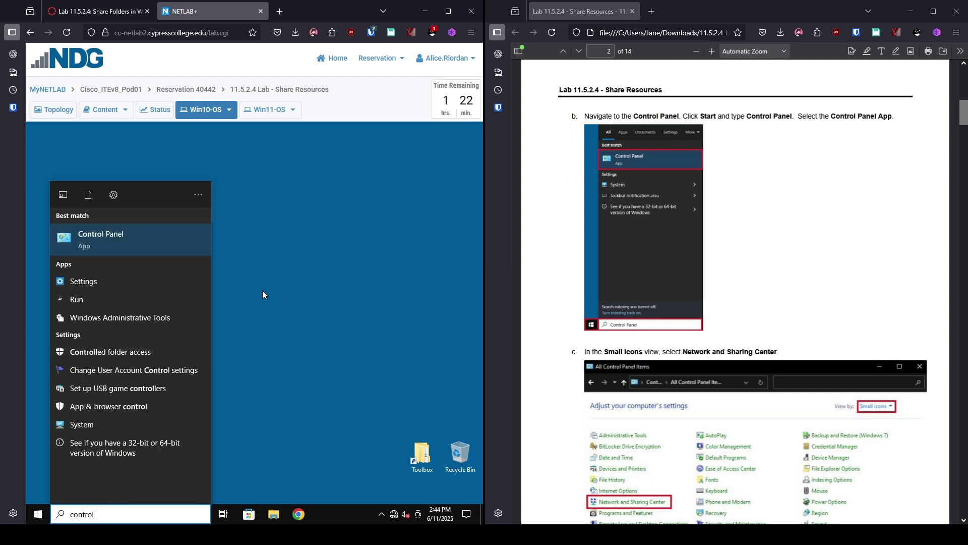
pyautogui.click(159, 236)
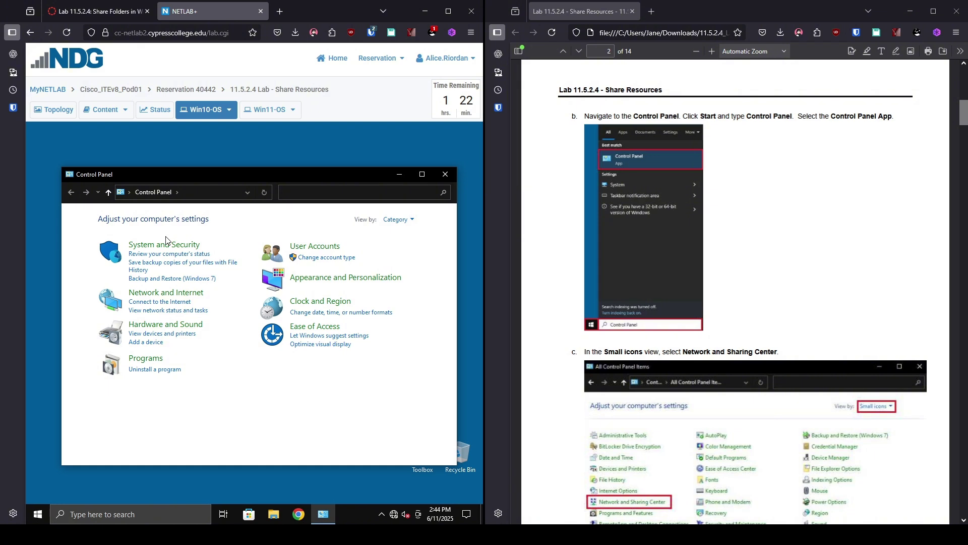
pyautogui.click(400, 223)
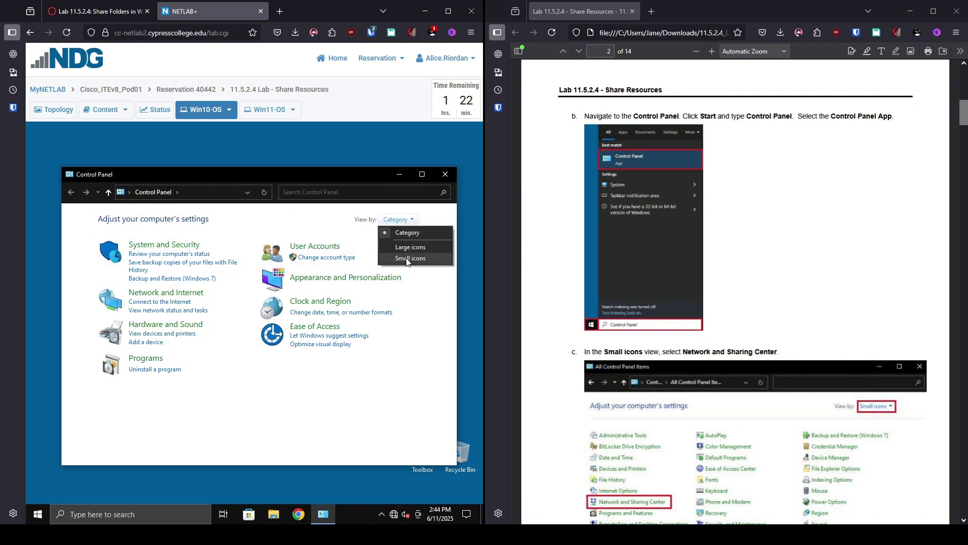
pyautogui.click(406, 259)
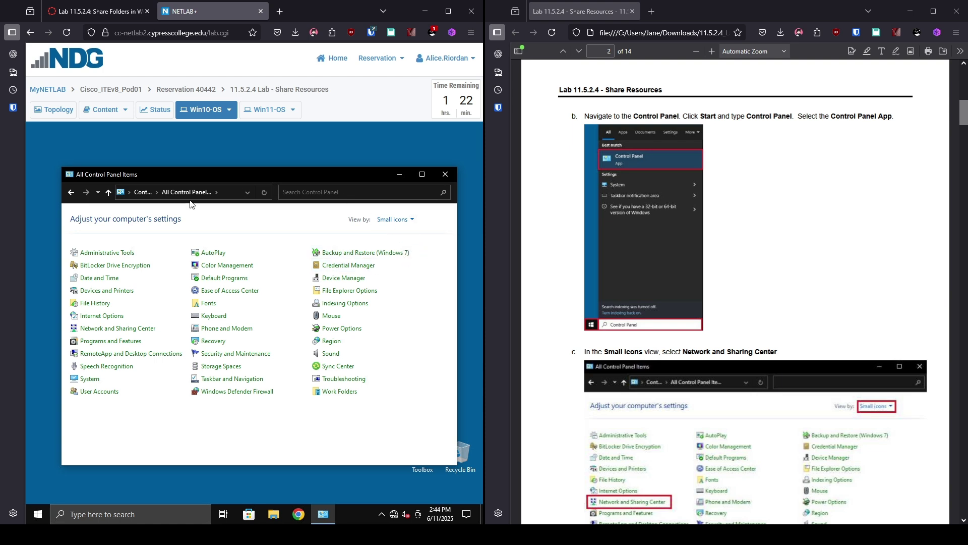
pyautogui.click(101, 331)
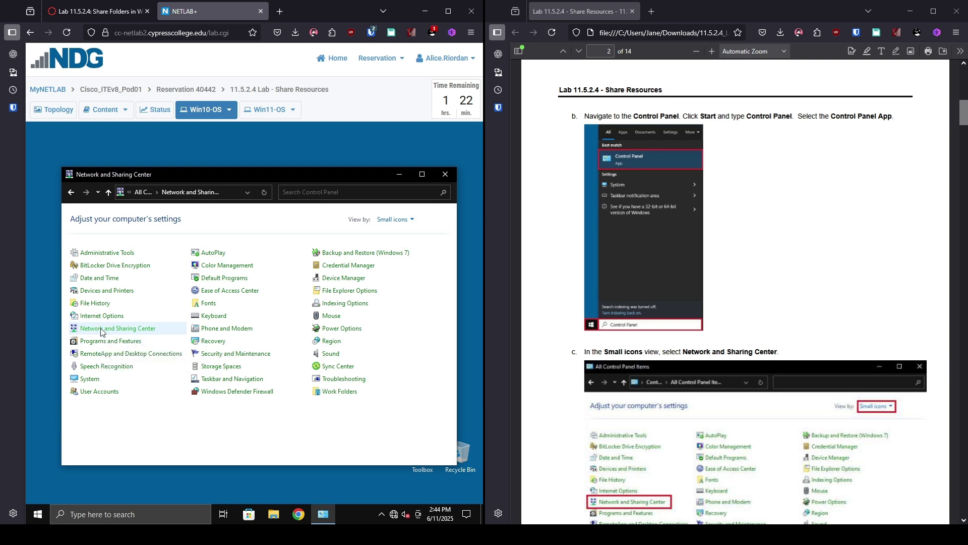
pyautogui.scroll(-12, 755, 372)
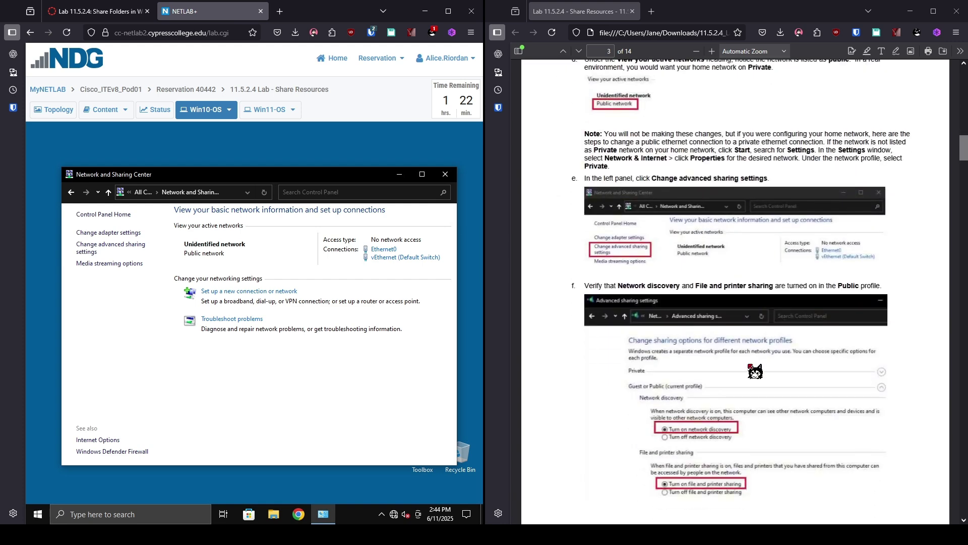
# Step: In Advanced sharing settings, expand All Networks and verify password protected sharing is turned off
pyautogui.scroll(1, 755, 372)
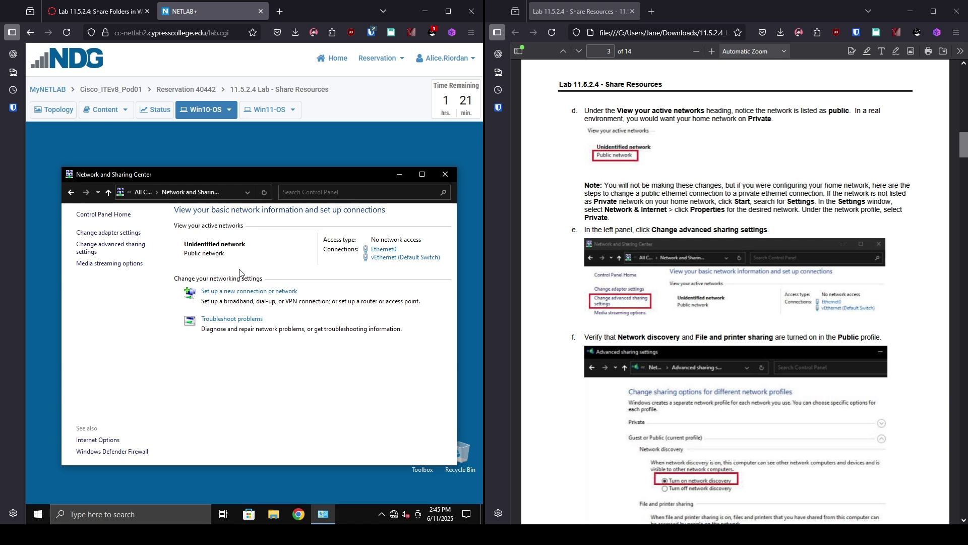
pyautogui.click(87, 251)
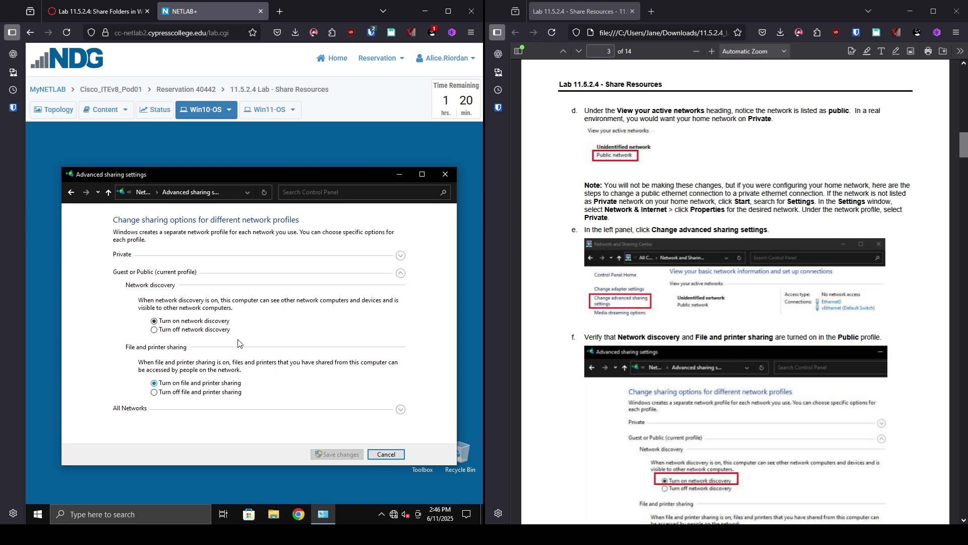
pyautogui.scroll(-7, 750, 413)
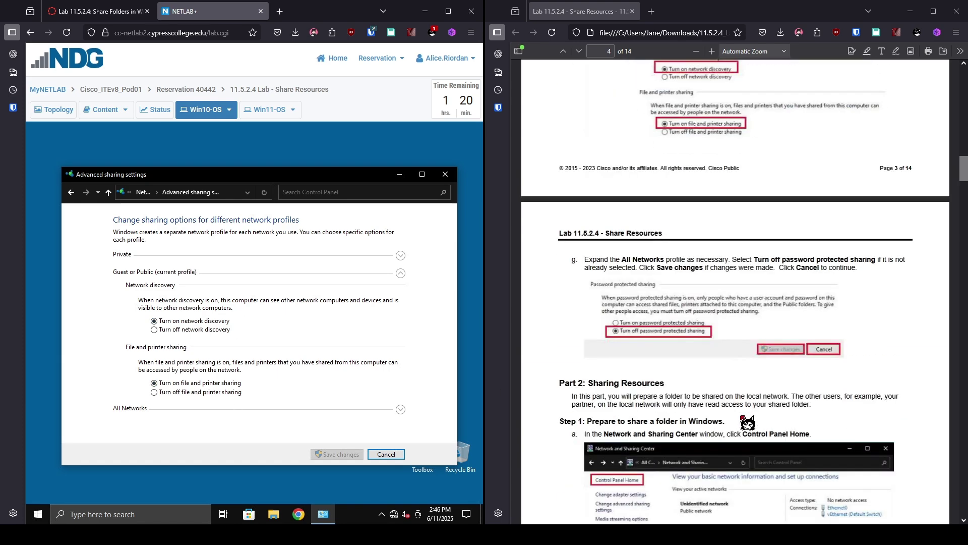
pyautogui.scroll(-5, 748, 423)
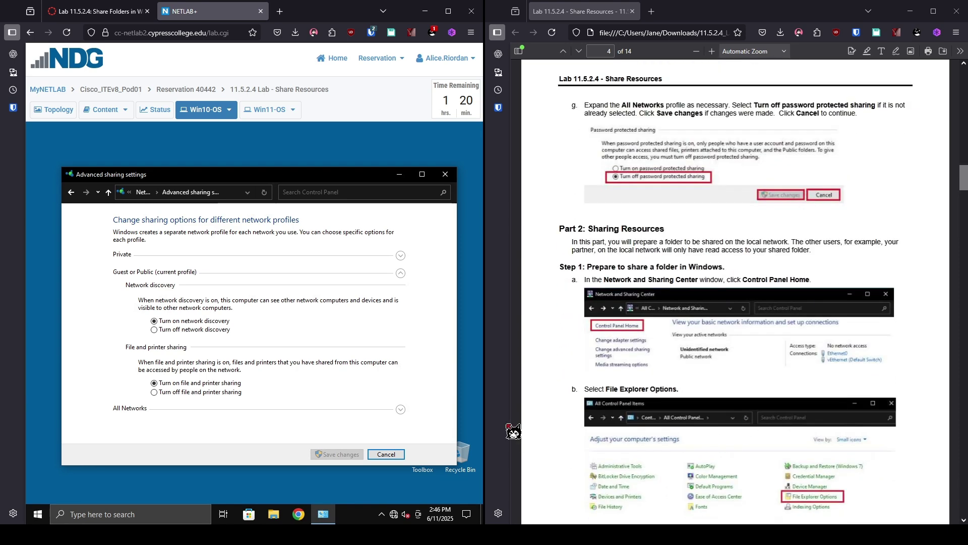
pyautogui.click(401, 409)
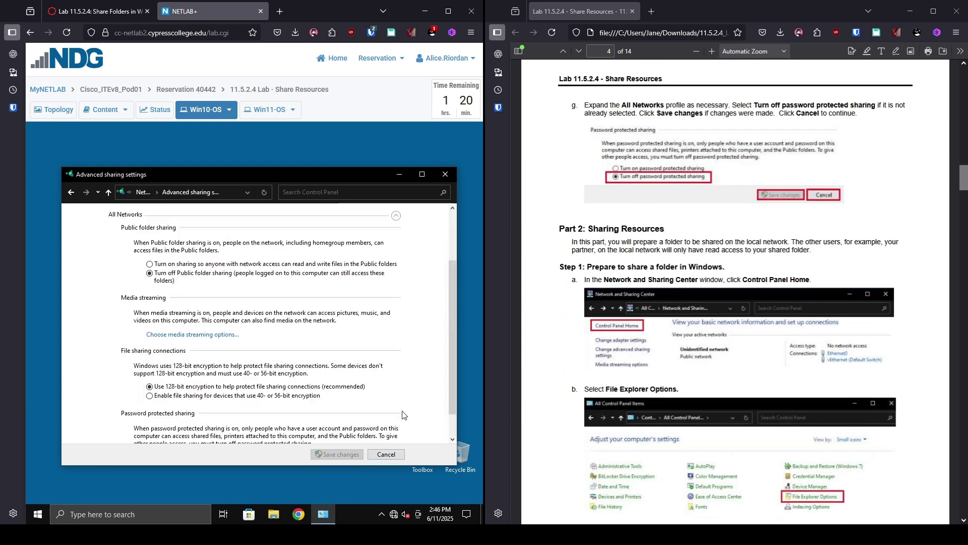
pyautogui.scroll(-1, 359, 323)
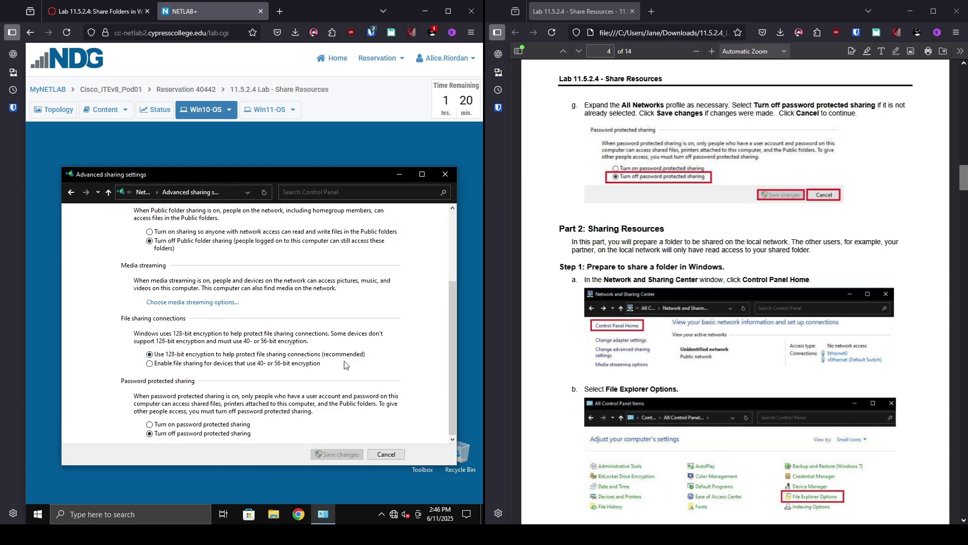
# Step: Cancel Advanced sharing settings and open File Explorer Options from Control Panel Home
pyautogui.click(385, 456)
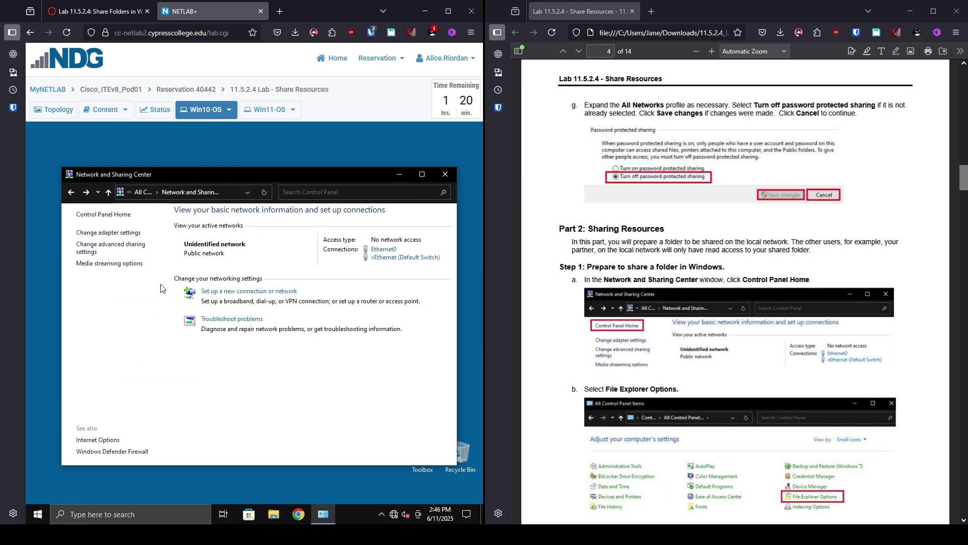
pyautogui.click(121, 217)
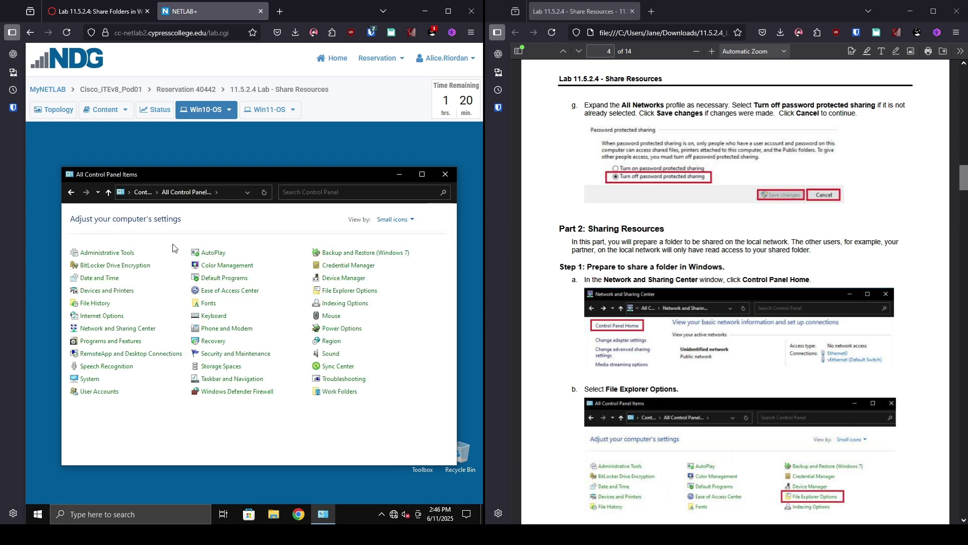
pyautogui.click(339, 296)
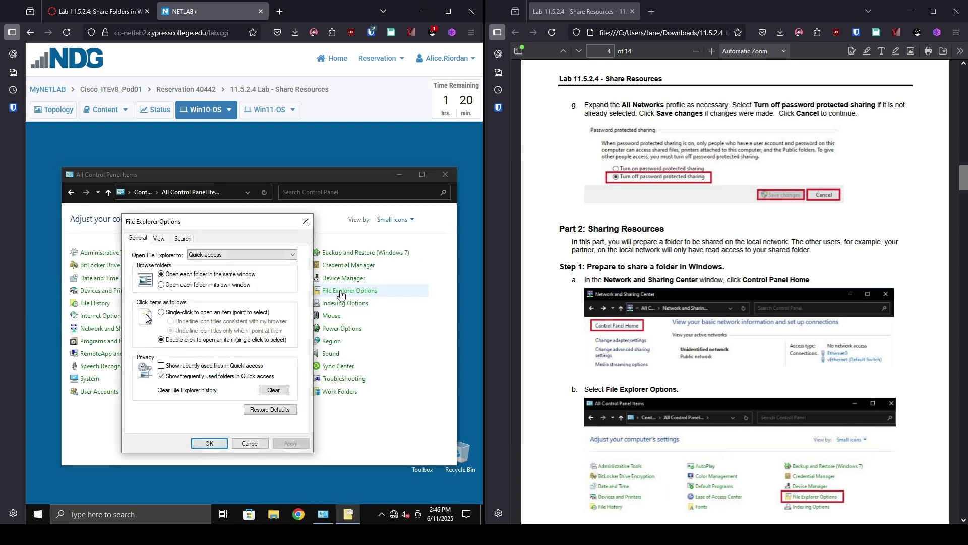
pyautogui.scroll(-10, 683, 340)
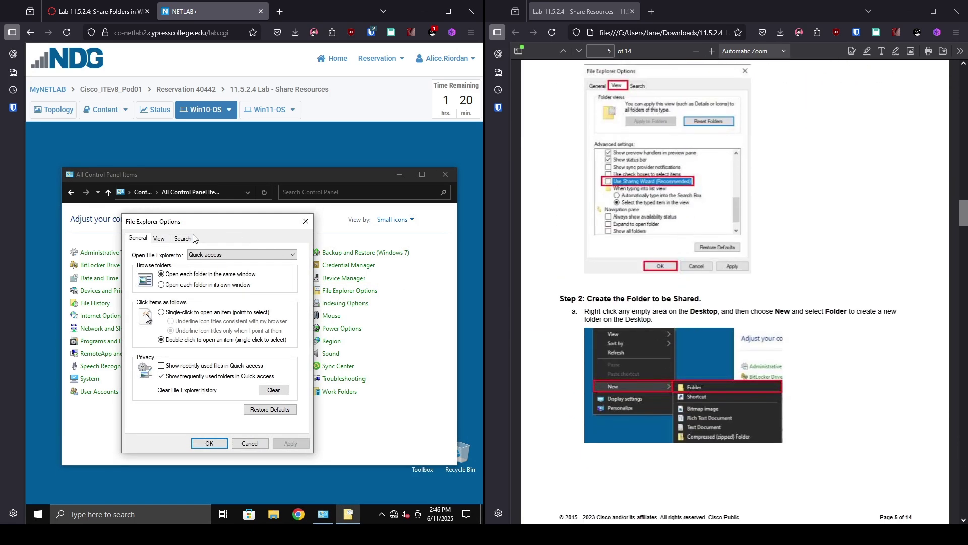
# Step: Review the View tab settings, close File Explorer Options with OK, and minimize Control Panel
pyautogui.click(159, 238)
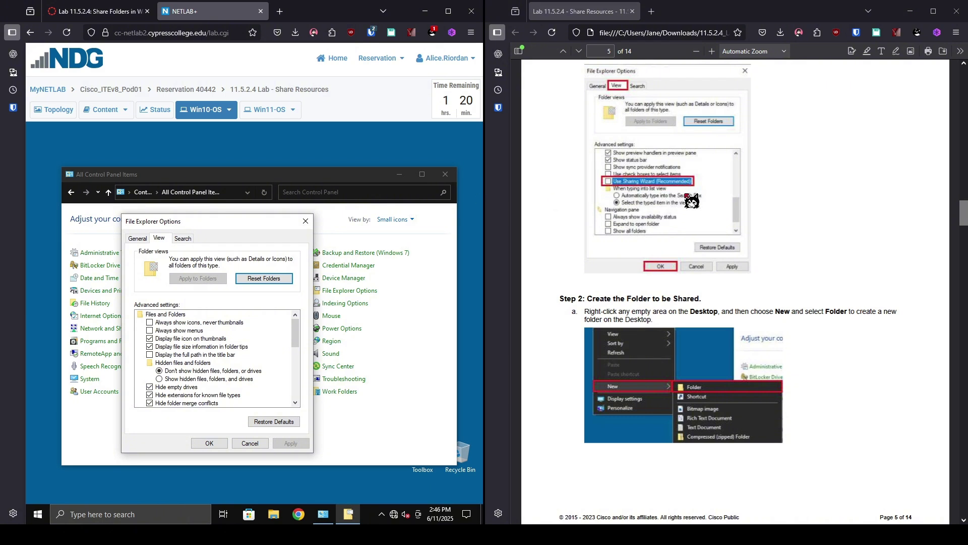
pyautogui.scroll(2, 692, 200)
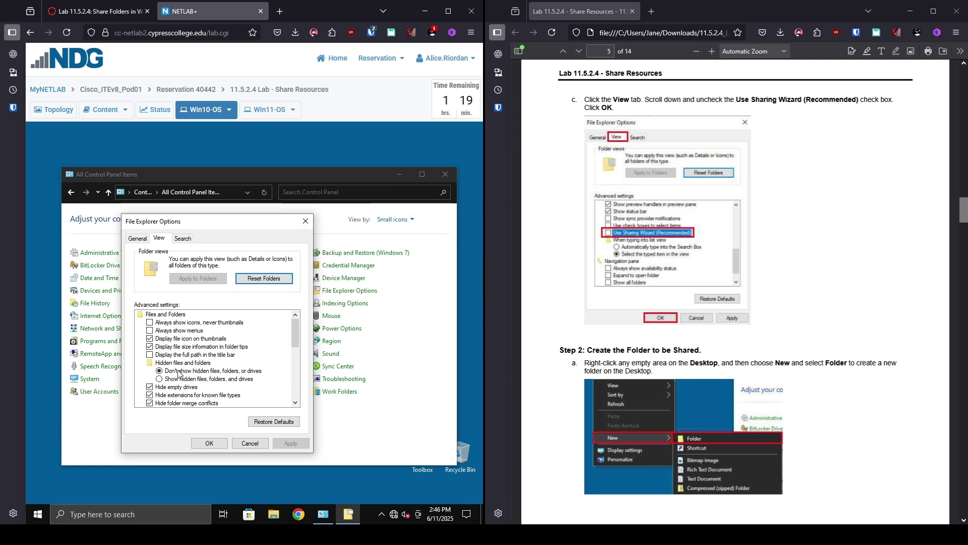
pyautogui.scroll(-1, 207, 351)
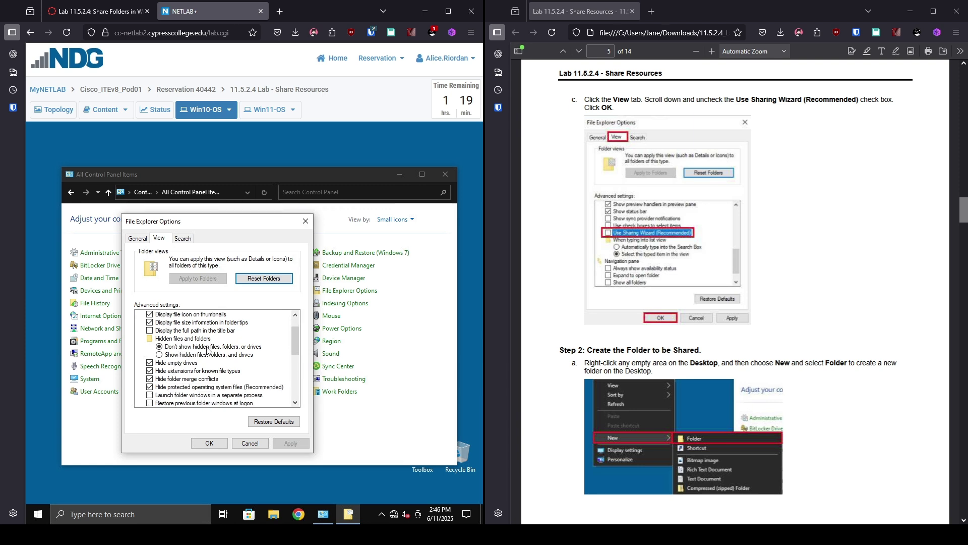
pyautogui.scroll(-4, 207, 350)
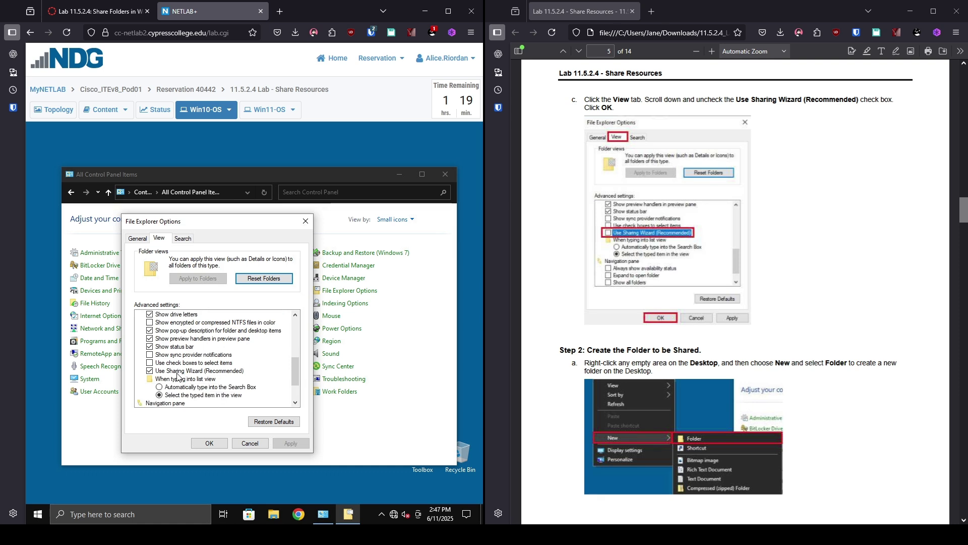
pyautogui.click(210, 443)
pyautogui.click(394, 180)
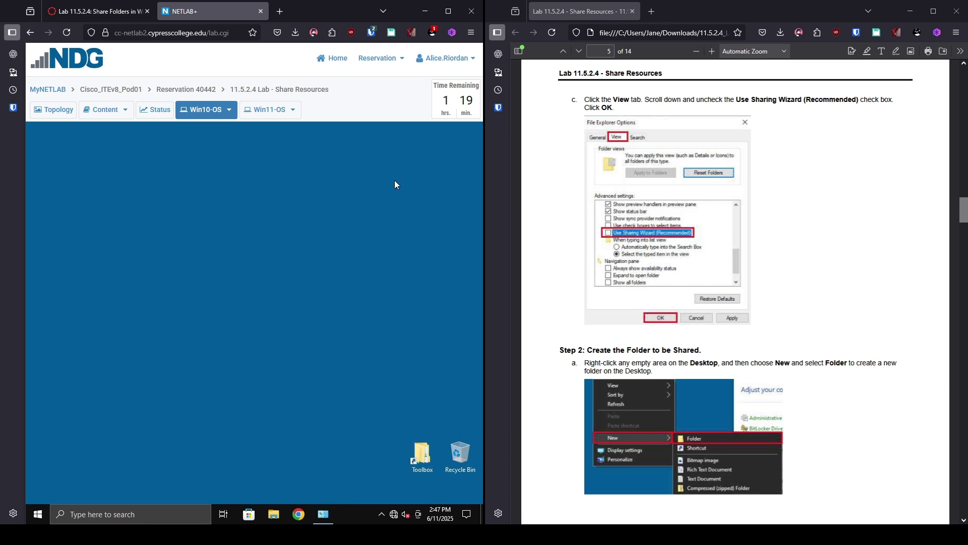
# Step: Create a new folder on the Win10-OS desktop and name it ShareXX
pyautogui.rightClick(96, 175)
pyautogui.moveTo(98, 176)
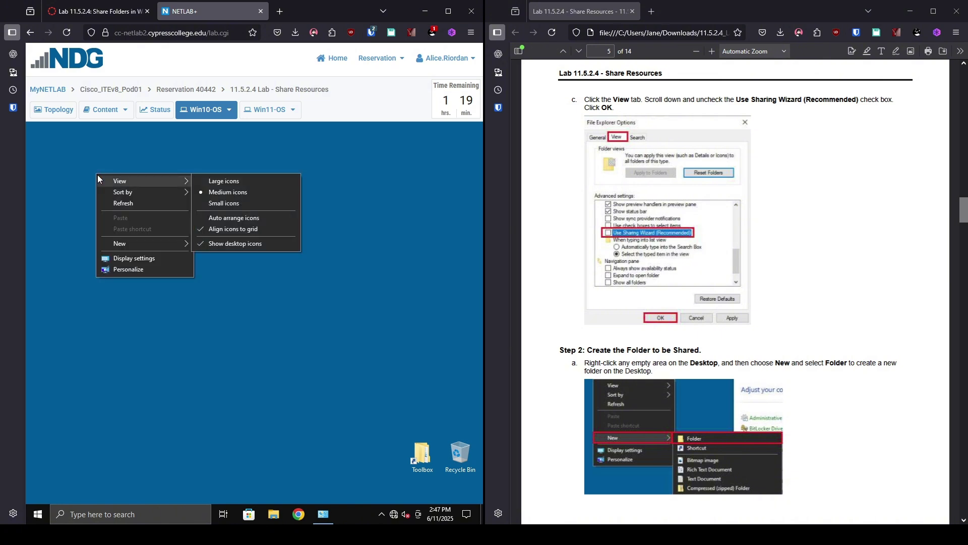
pyautogui.moveTo(170, 245)
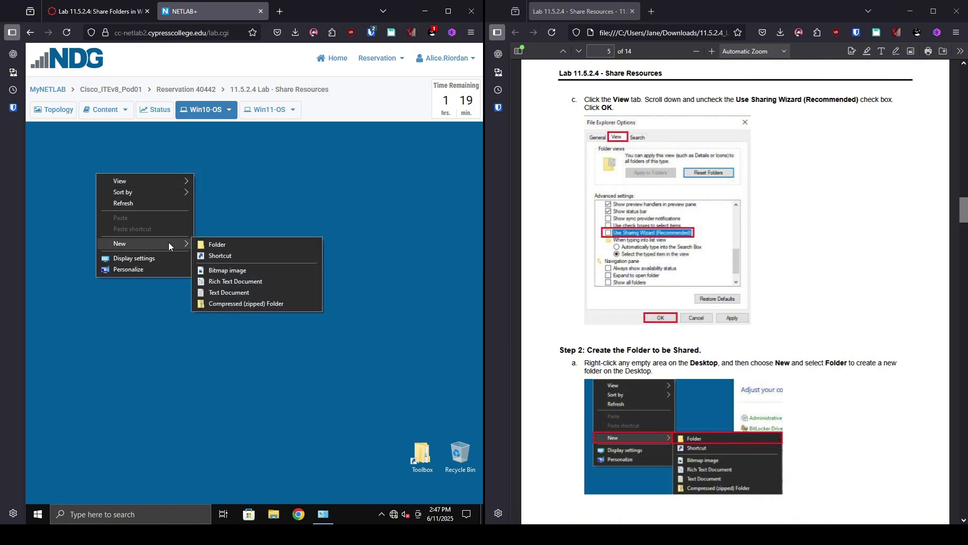
pyautogui.click(217, 244)
pyautogui.scroll(-1, 746, 279)
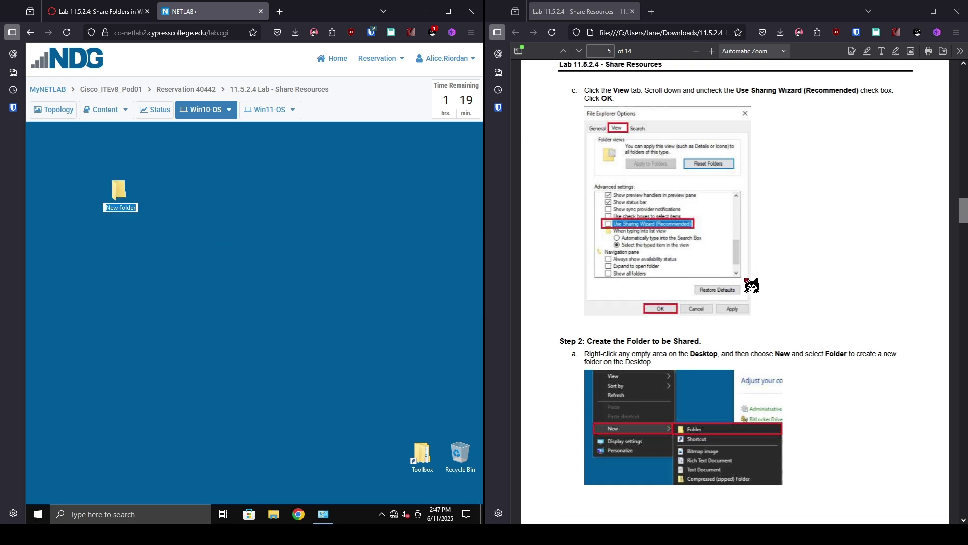
pyautogui.scroll(-8, 752, 285)
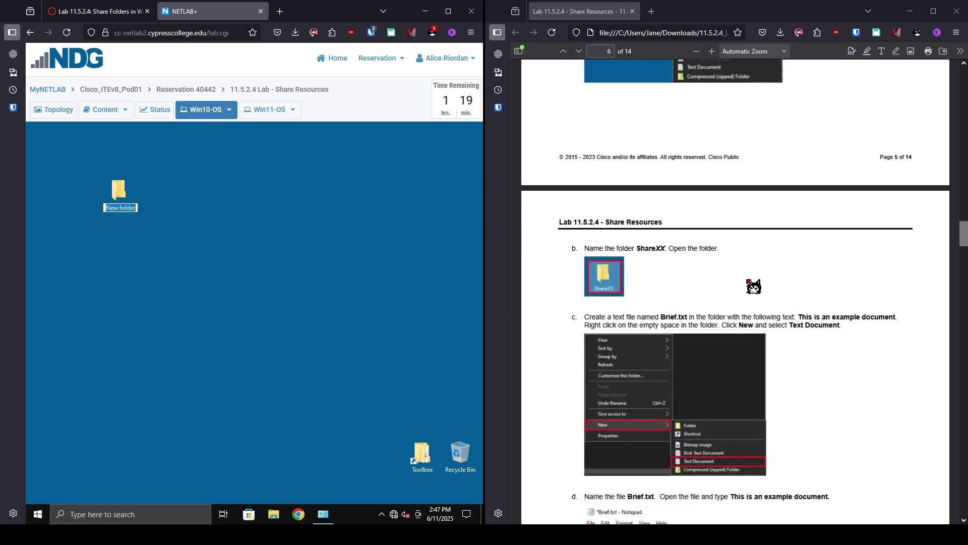
pyautogui.write('ShareXX')
pyautogui.press('Return')
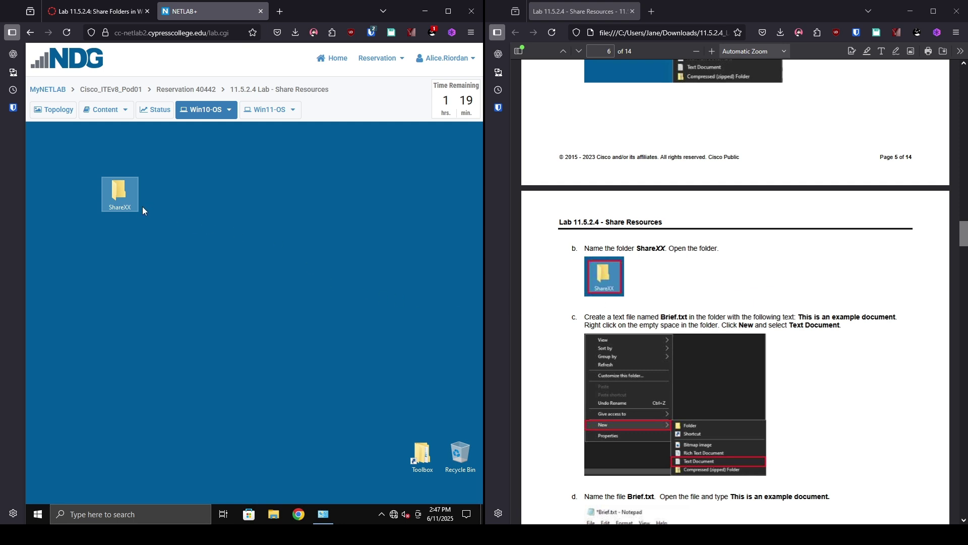
# Step: Inside the ShareXX folder, create a new text document named Brief
pyautogui.doubleClick(127, 194)
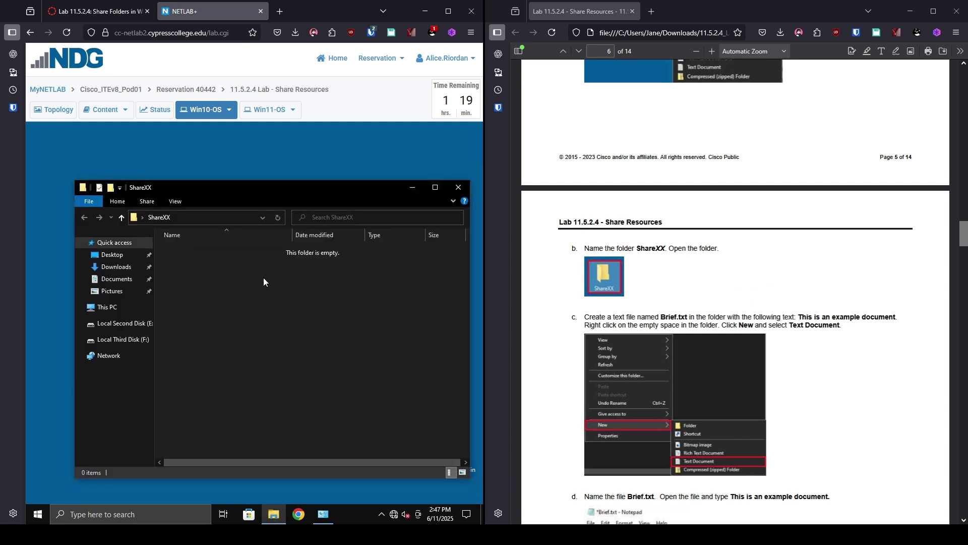
pyautogui.rightClick(263, 277)
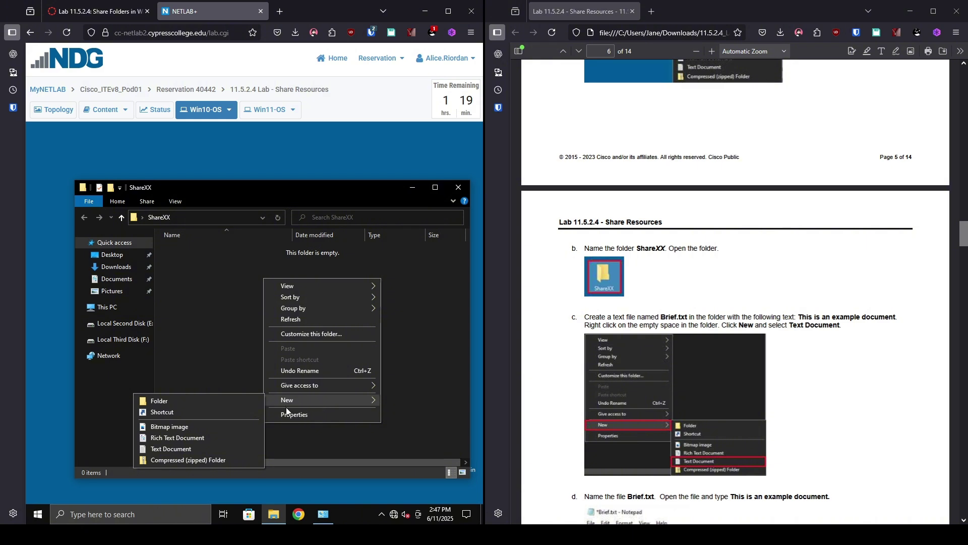
pyautogui.moveTo(307, 400)
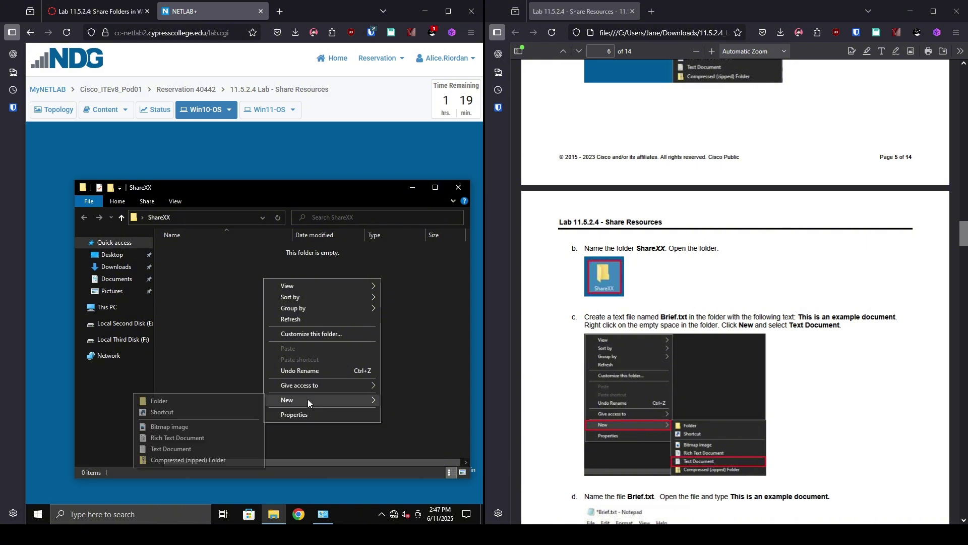
pyautogui.click(183, 448)
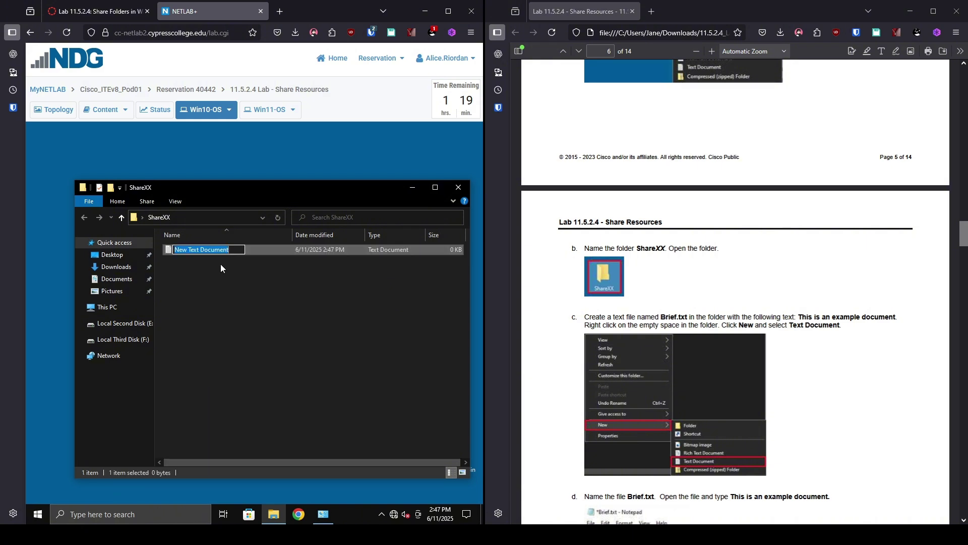
pyautogui.write('Brief')
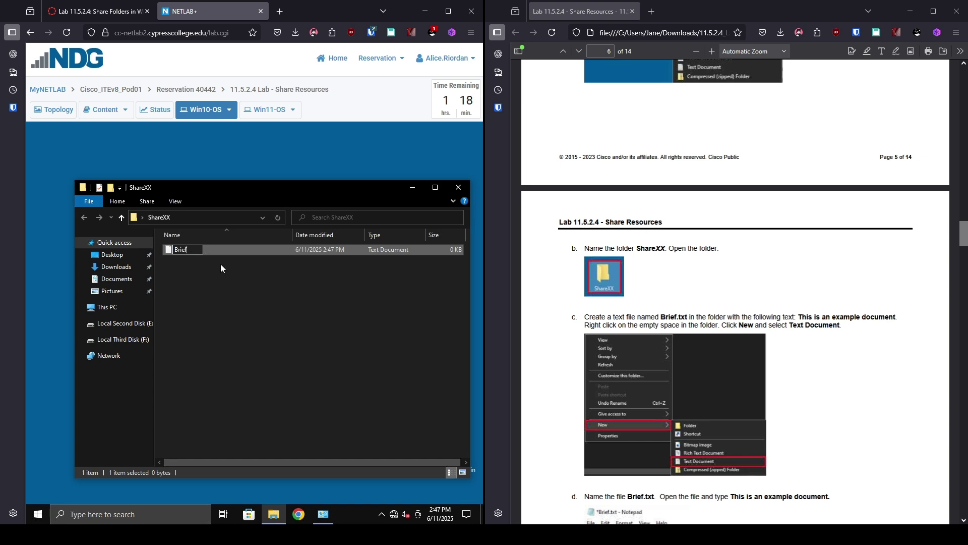
pyautogui.press('Return')
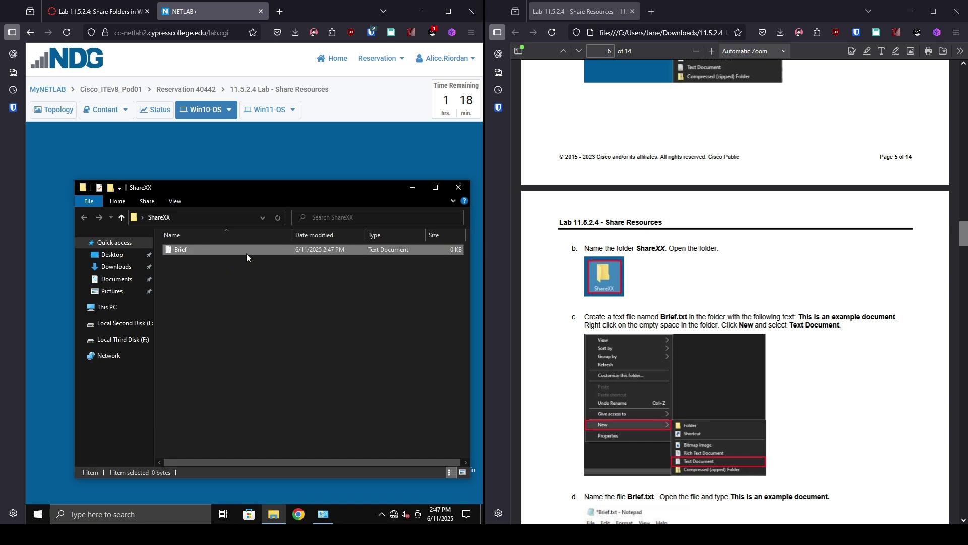
# Step: Type 'This is an example document' into Brief in Notepad and save it
pyautogui.doubleClick(247, 251)
pyautogui.write('This is an example')
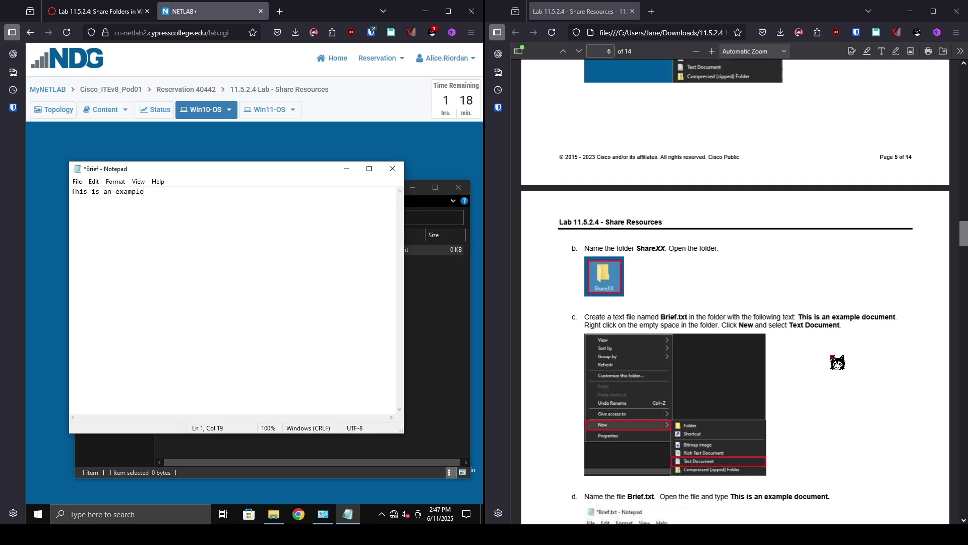
pyautogui.write(' document')
pyautogui.hotkey('ctrl', 's')
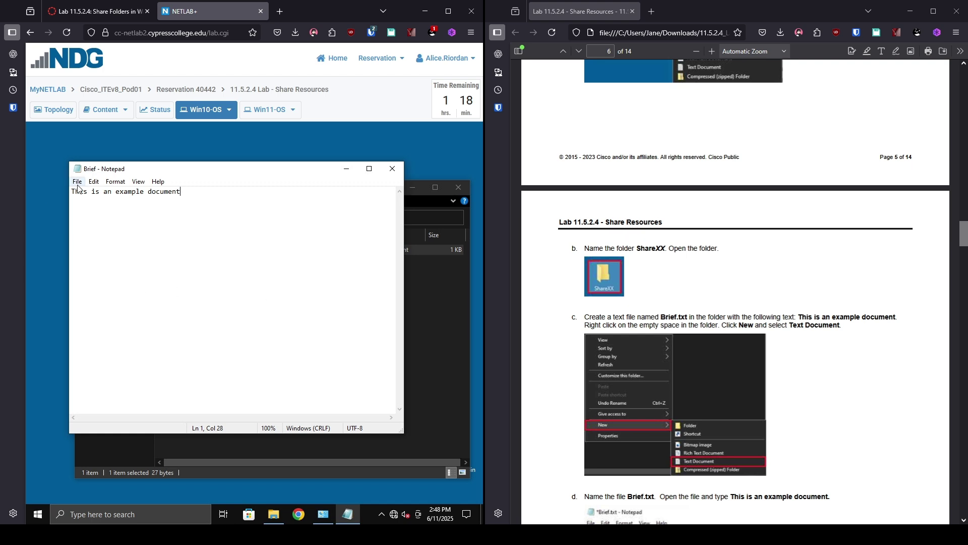
# Step: Close Notepad and the ShareXX window, then open the ShareXX folder's Properties
pyautogui.click(393, 168)
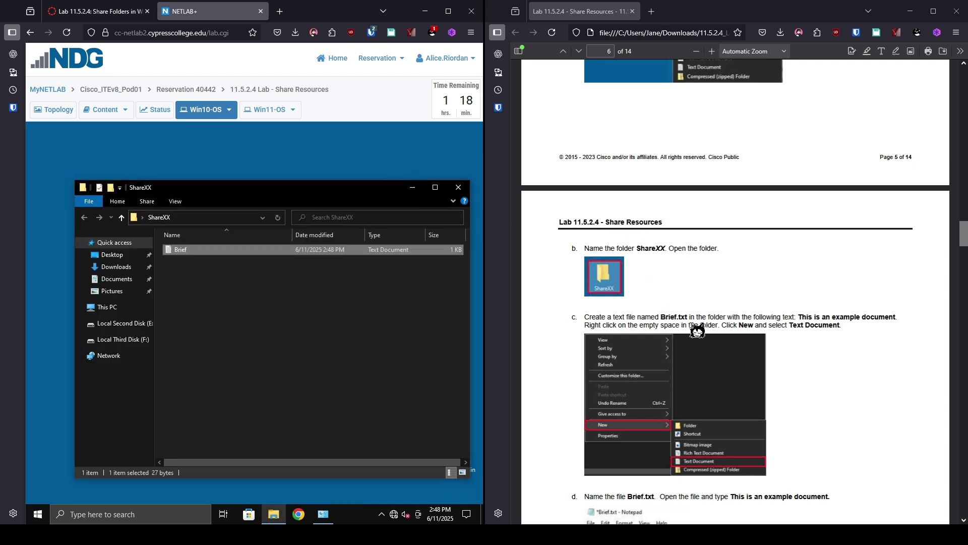
pyautogui.scroll(-5, 696, 329)
pyautogui.scroll(-3, 694, 333)
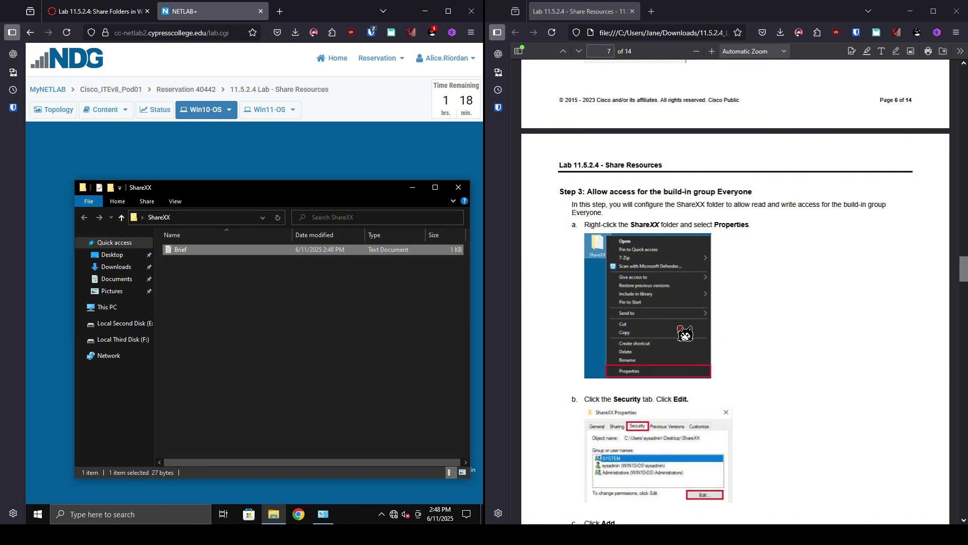
pyautogui.scroll(-2, 694, 333)
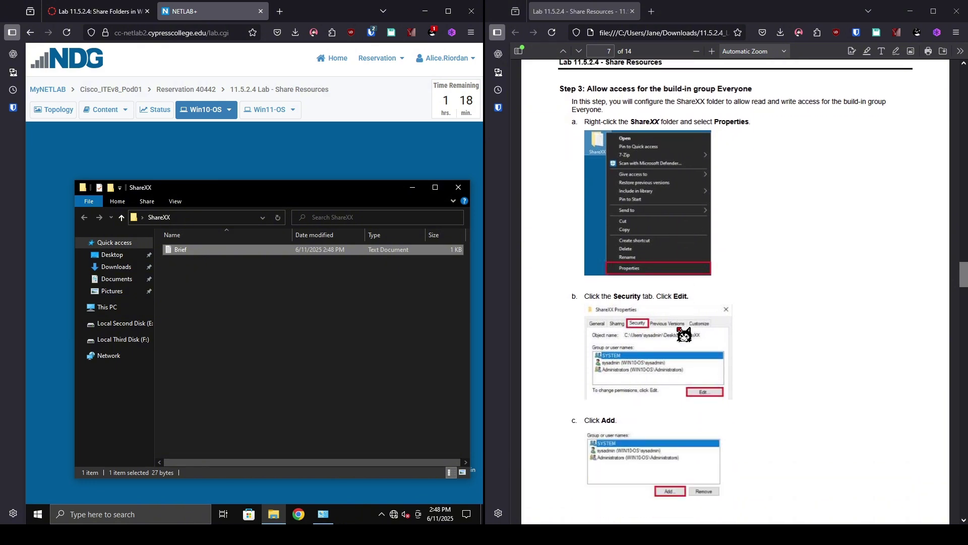
pyautogui.click(459, 188)
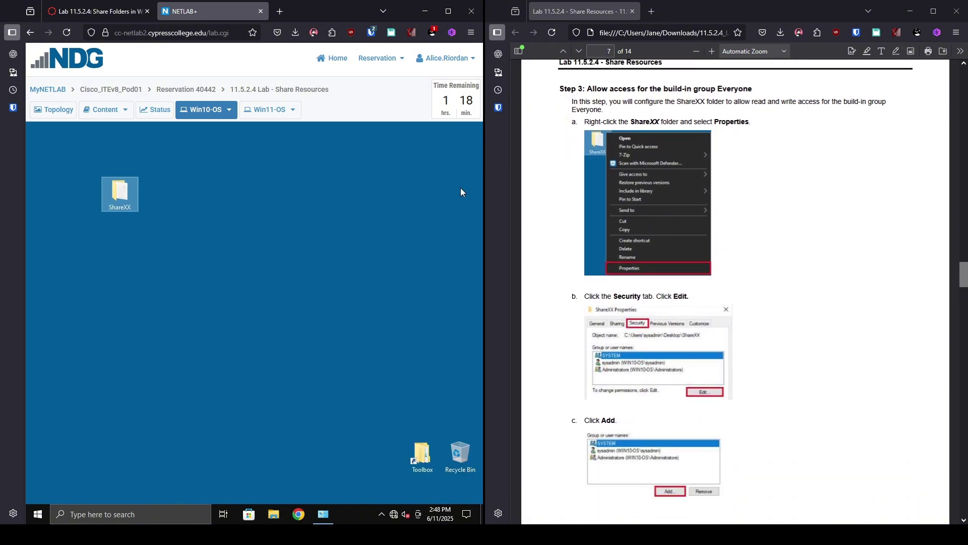
pyautogui.rightClick(124, 199)
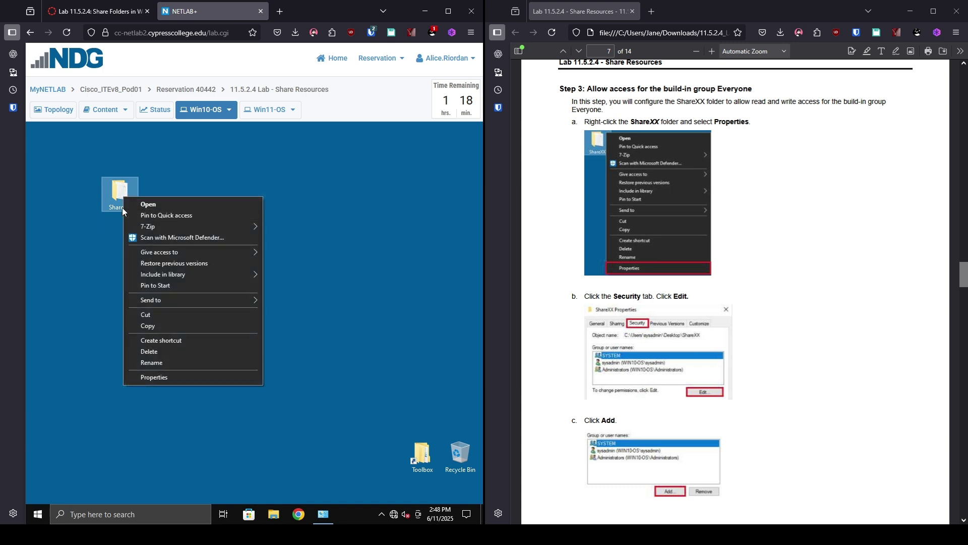
pyautogui.click(191, 379)
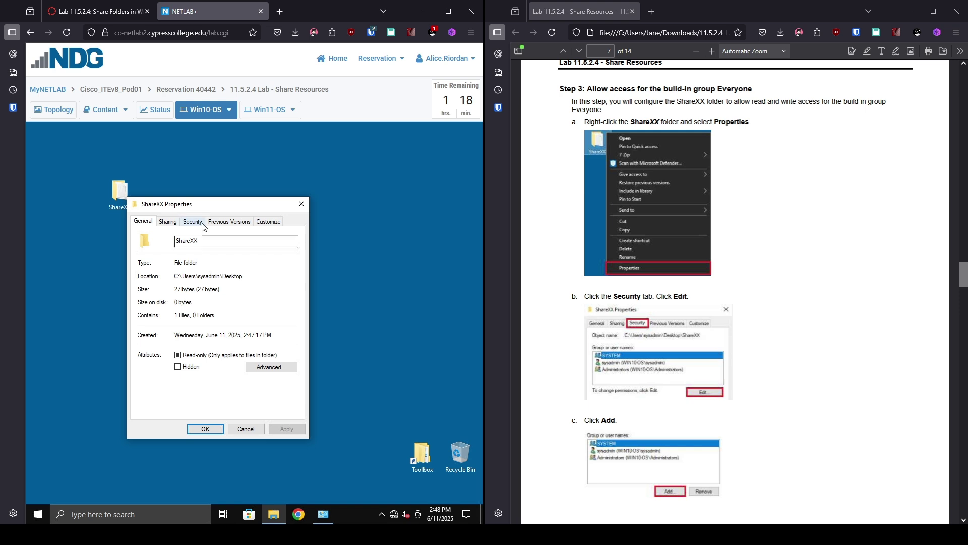
# Step: Add the Everyone group to ShareXX's security permissions after checking the name
pyautogui.click(191, 223)
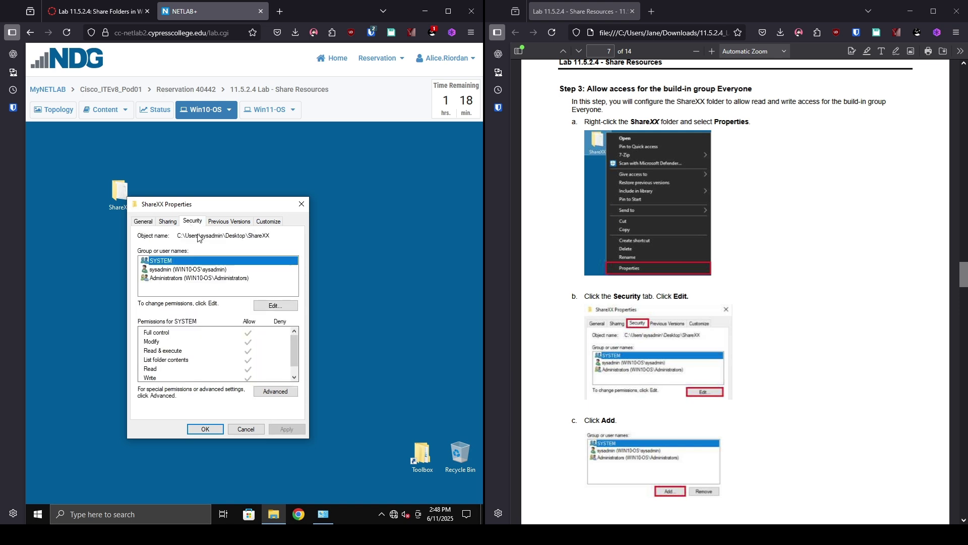
pyautogui.click(274, 309)
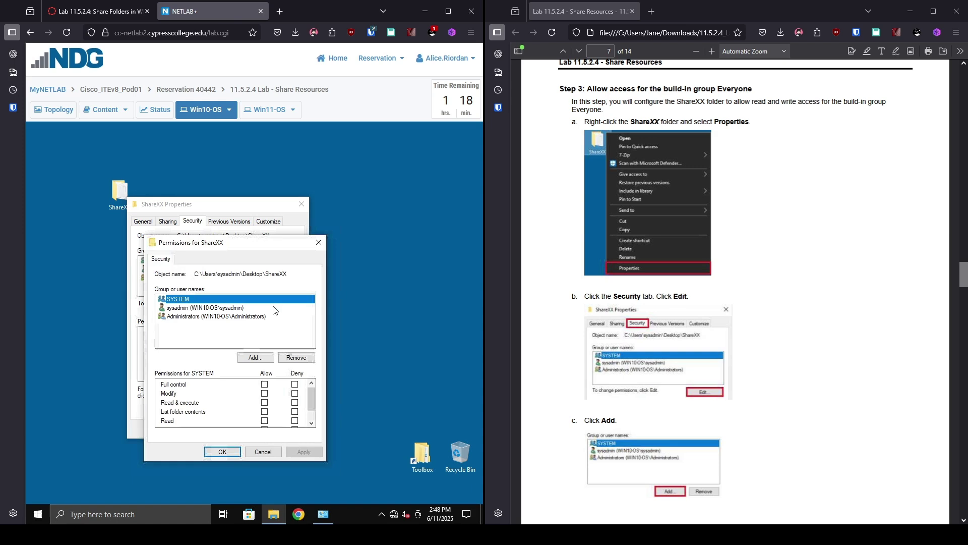
pyautogui.click(255, 357)
pyautogui.scroll(-5, 772, 419)
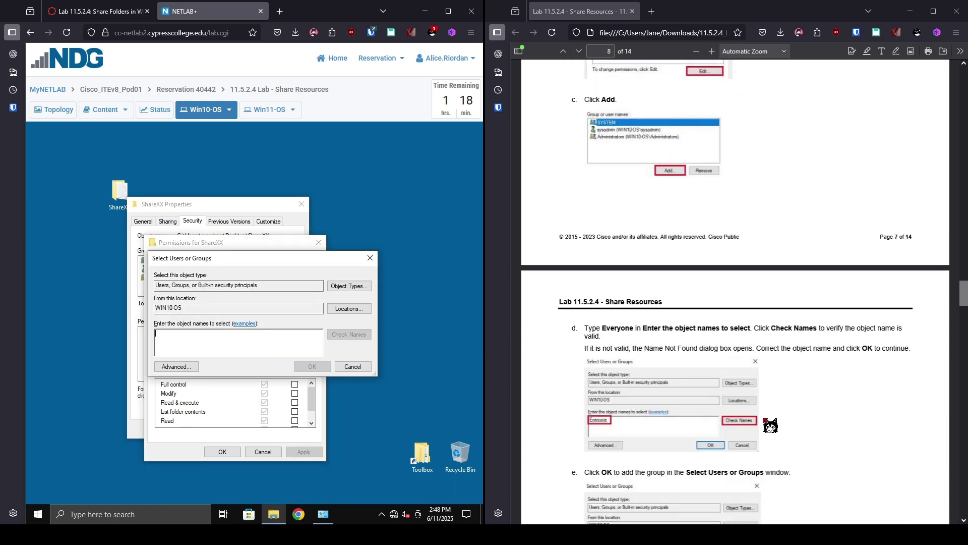
pyautogui.scroll(-4, 767, 422)
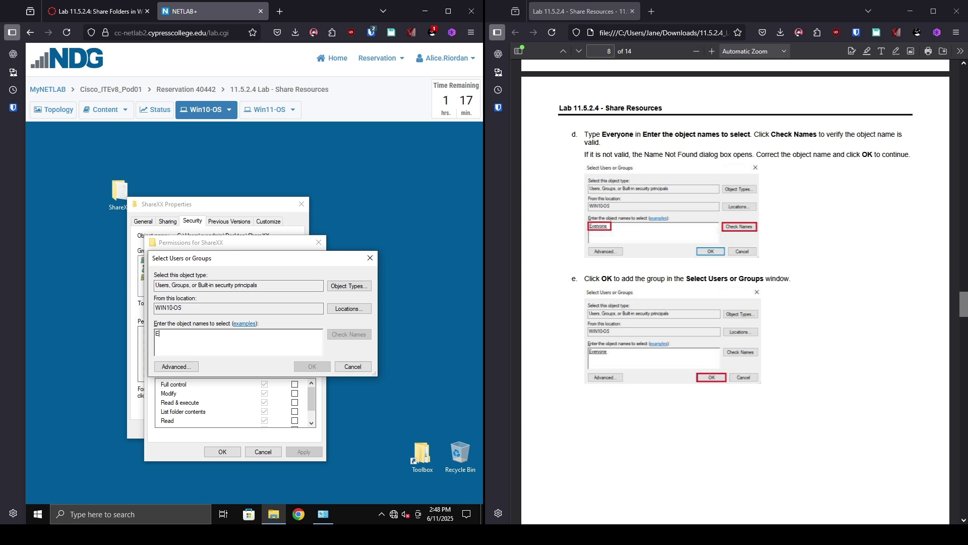
pyautogui.write('veryone')
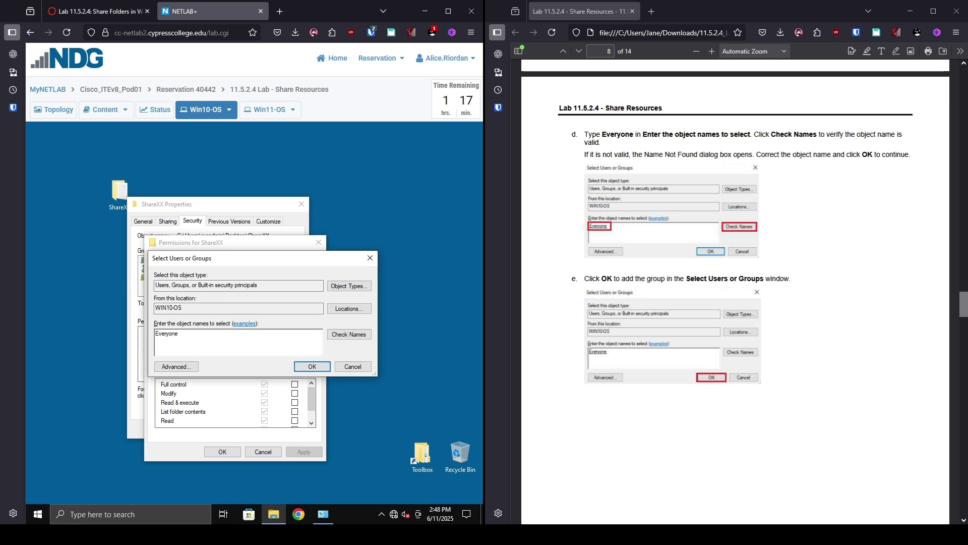
pyautogui.click(361, 336)
pyautogui.click(310, 366)
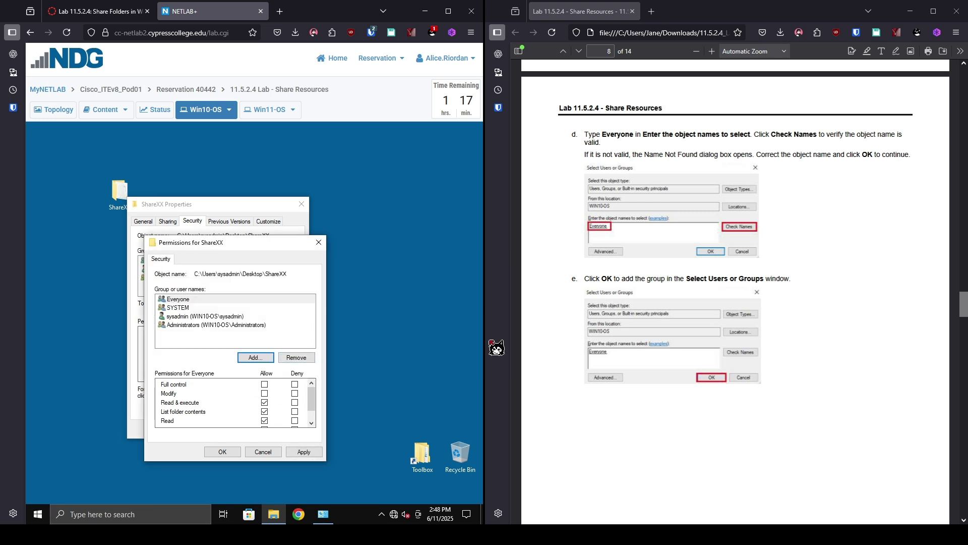
# Step: Allow Modify for Everyone and apply the new permissions
pyautogui.scroll(-3, 728, 343)
pyautogui.scroll(-5, 727, 343)
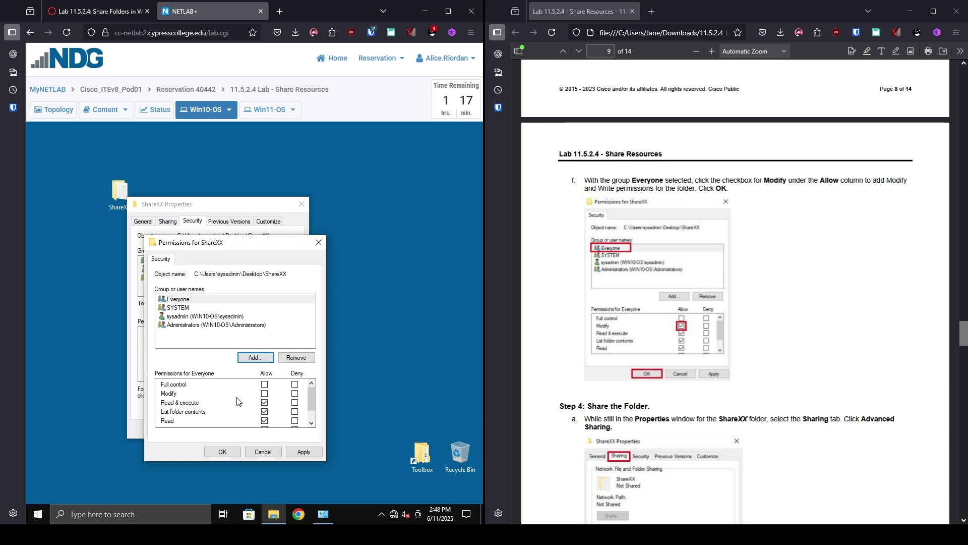
pyautogui.click(264, 393)
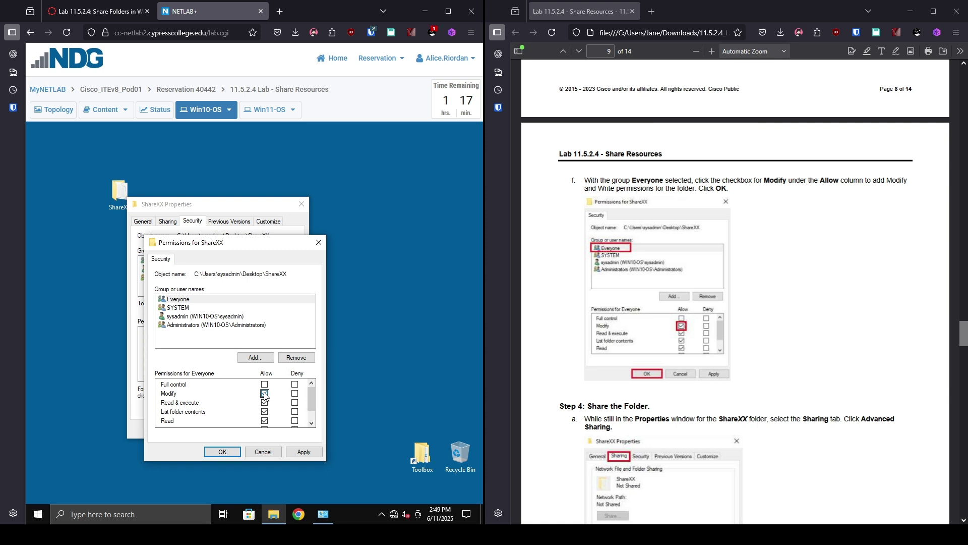
pyautogui.click(222, 452)
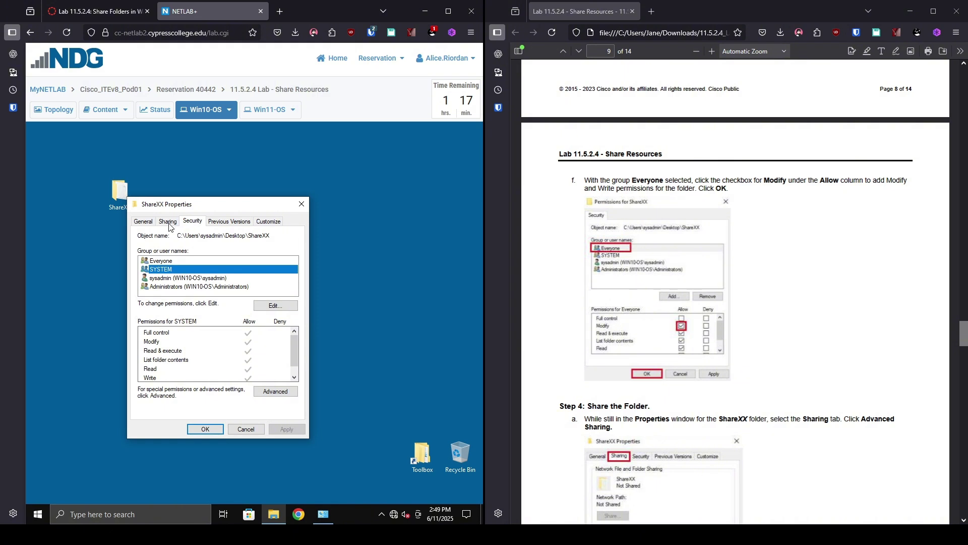
# Step: Turn on Advanced Sharing for ShareXX as \\WIN10-OS\ShareXX and close its Properties
pyautogui.click(168, 223)
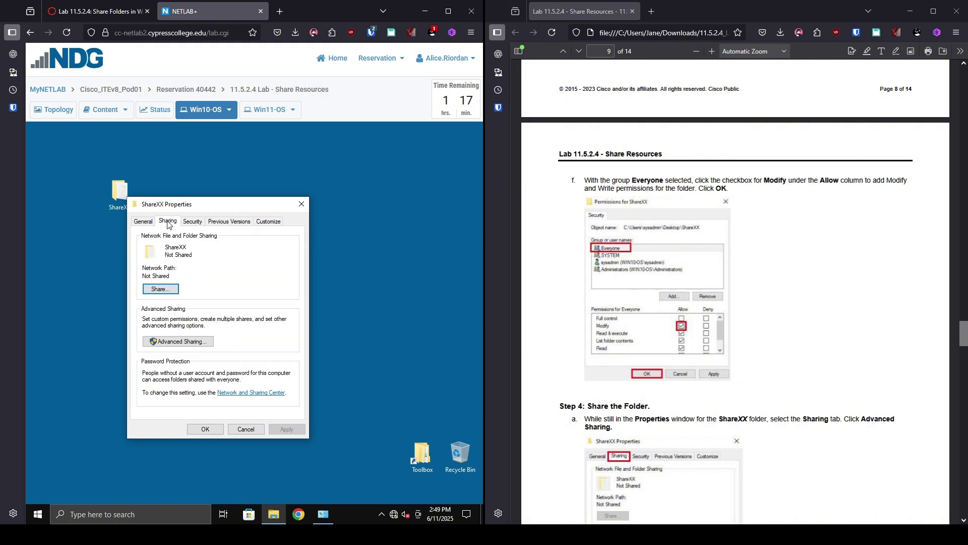
pyautogui.click(169, 343)
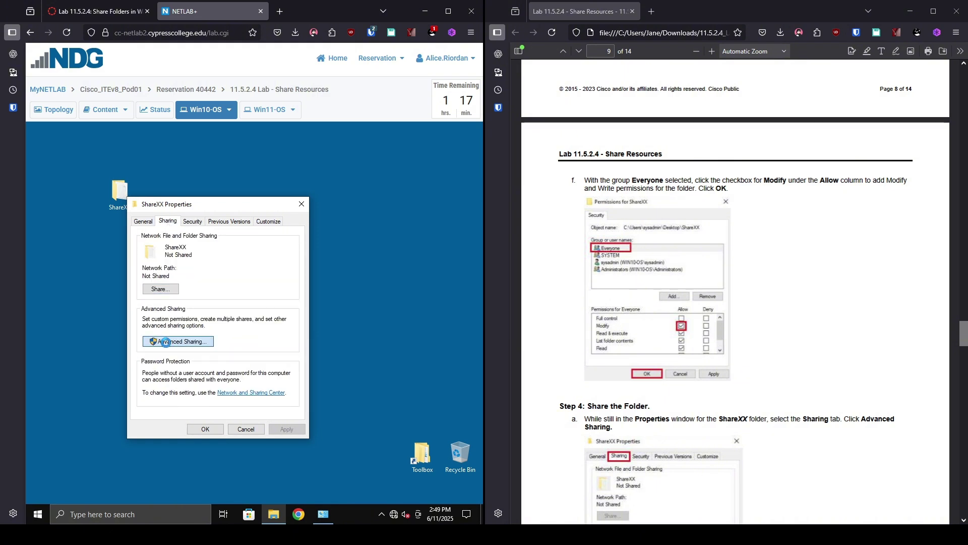
pyautogui.scroll(-10, 679, 388)
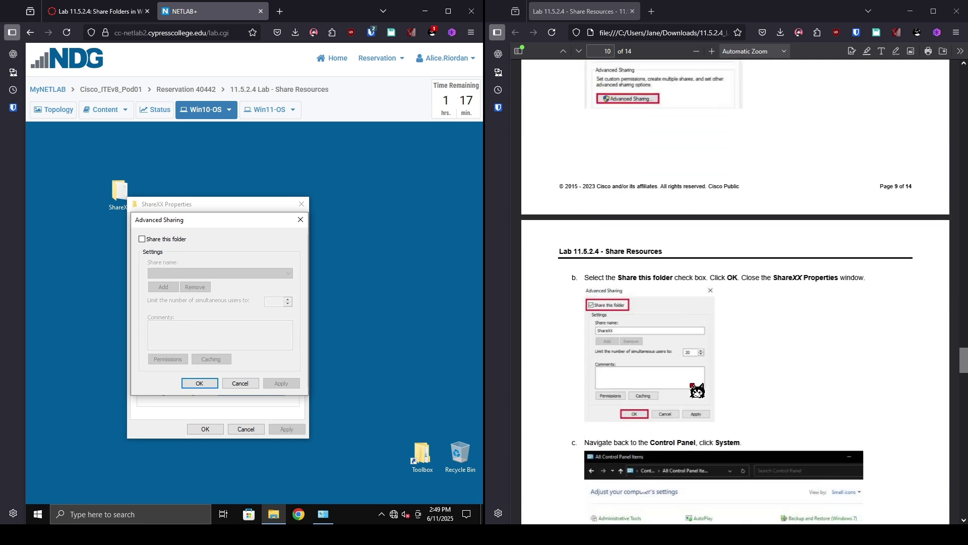
pyautogui.click(181, 240)
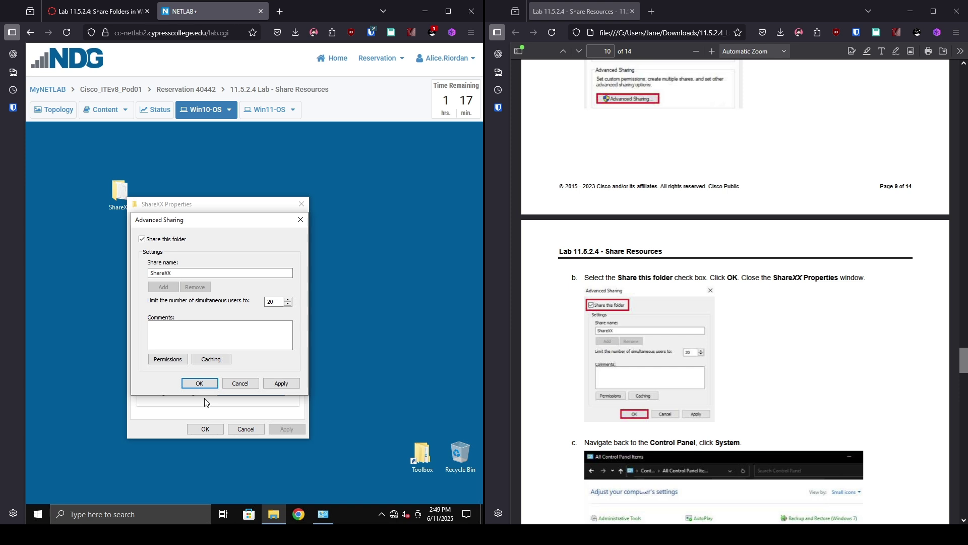
pyautogui.click(199, 383)
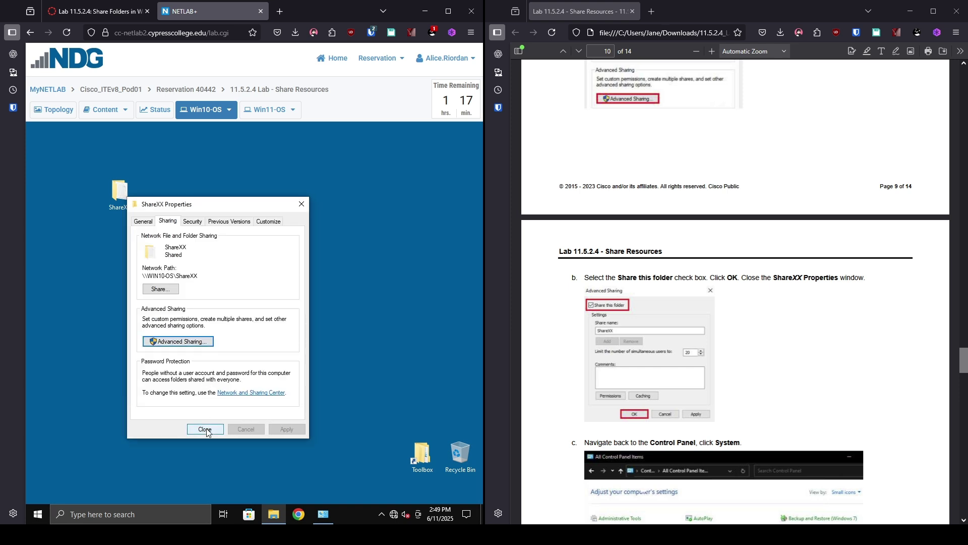
pyautogui.click(205, 428)
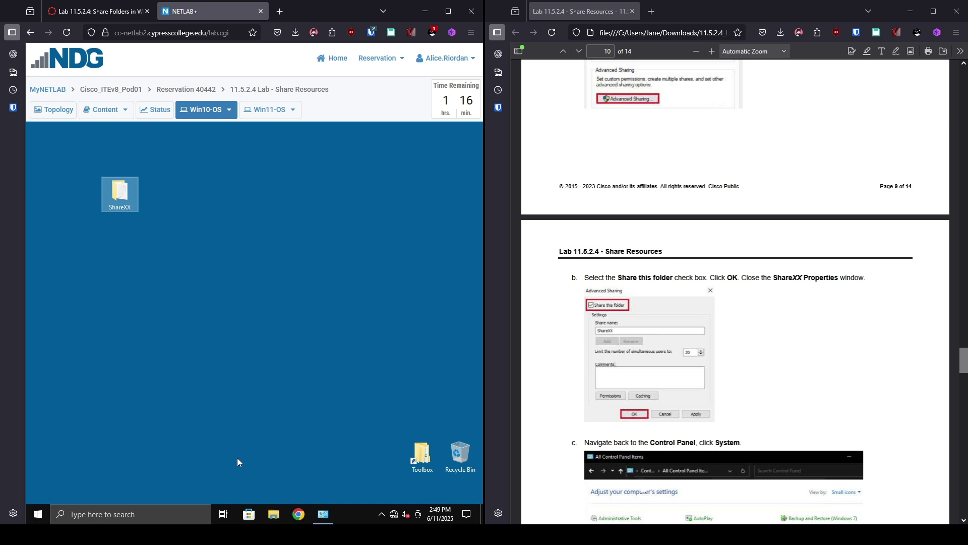
# Step: Confirm the device name Win10-OS on the System About page, then close it back to Control Panel
pyautogui.click(323, 514)
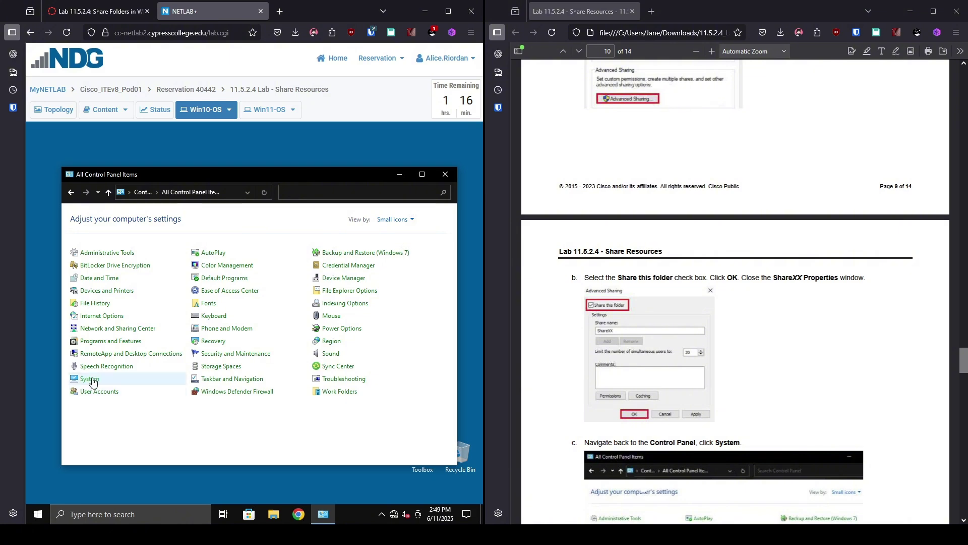
pyautogui.scroll(-6, 861, 403)
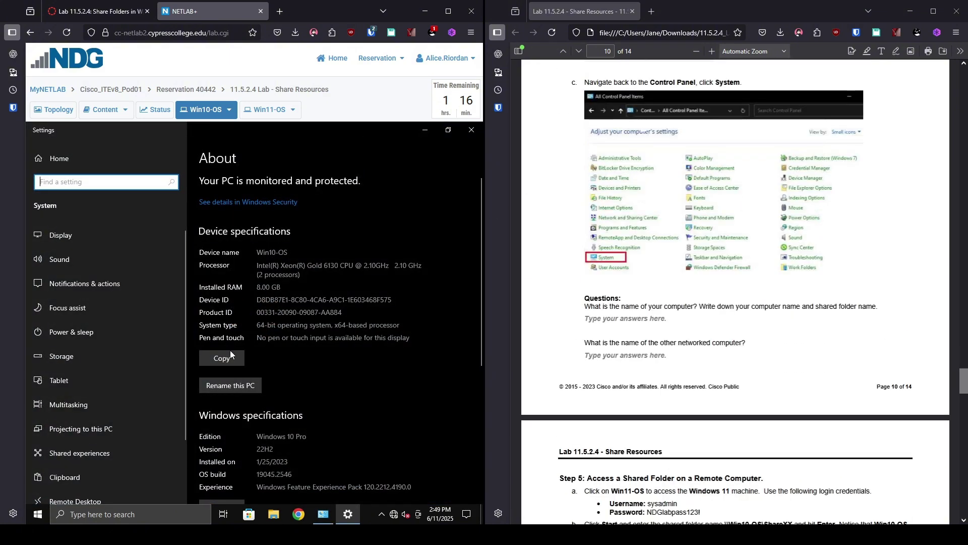
pyautogui.click(471, 132)
pyautogui.scroll(-5, 684, 252)
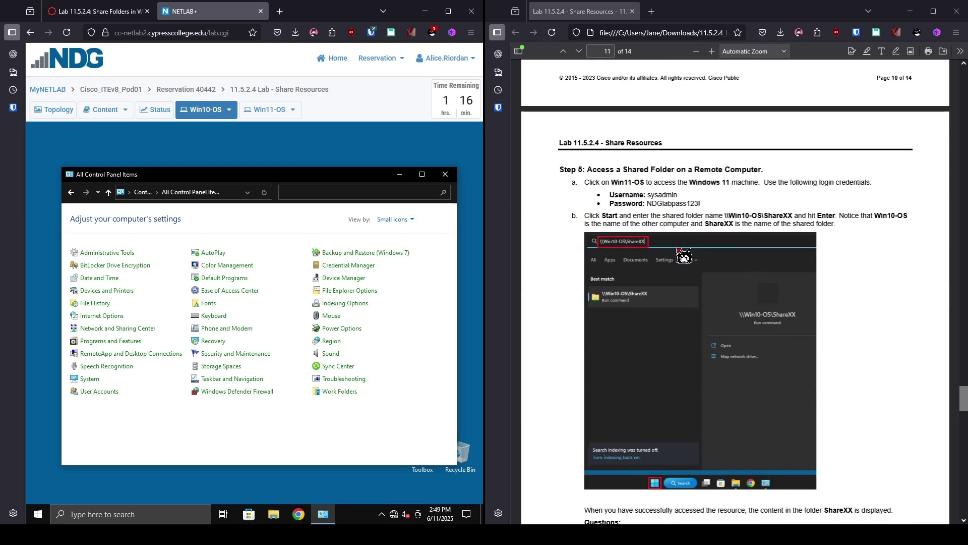
# Step: Close Control Panel, switch to Win11-OS and sign in with the lab password
pyautogui.click(444, 174)
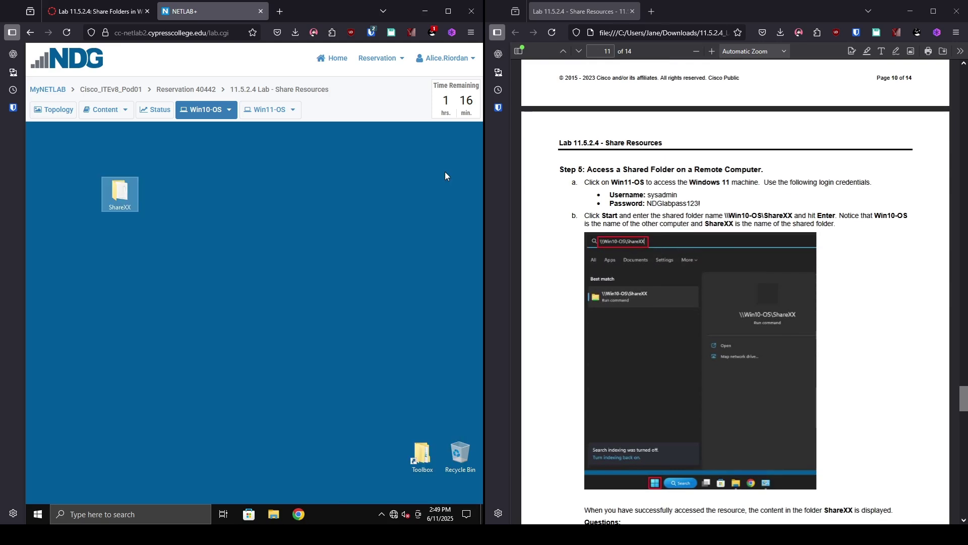
pyautogui.click(269, 110)
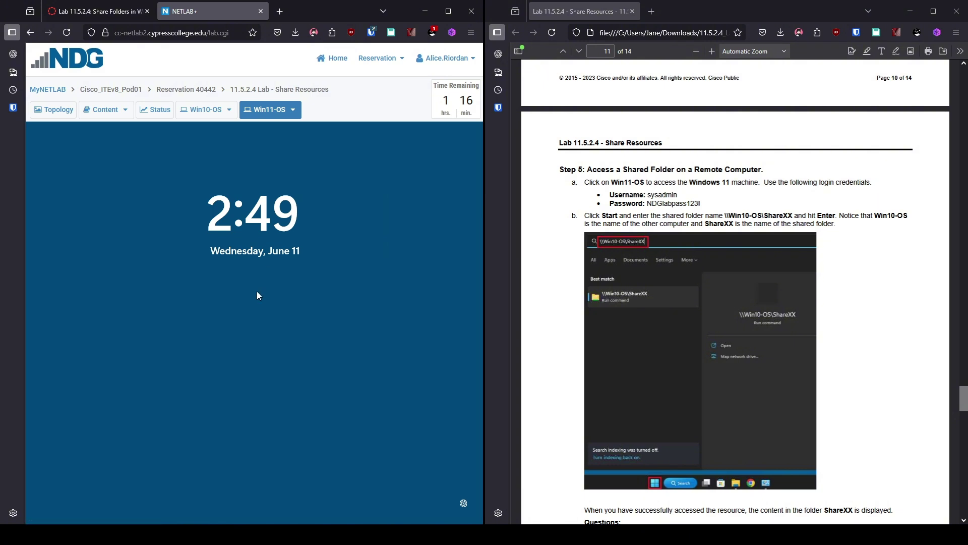
pyautogui.click(257, 296)
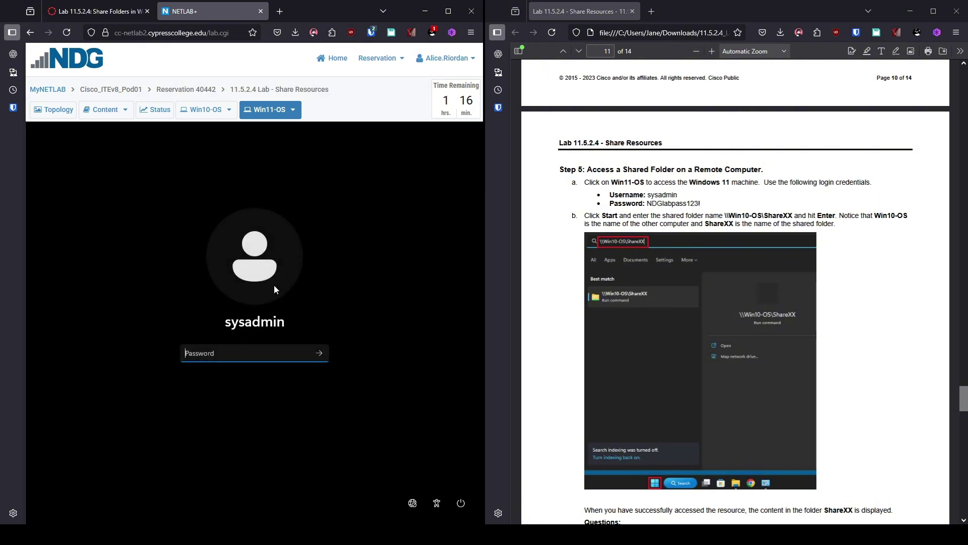
pyautogui.write('NDGlabpass123!')
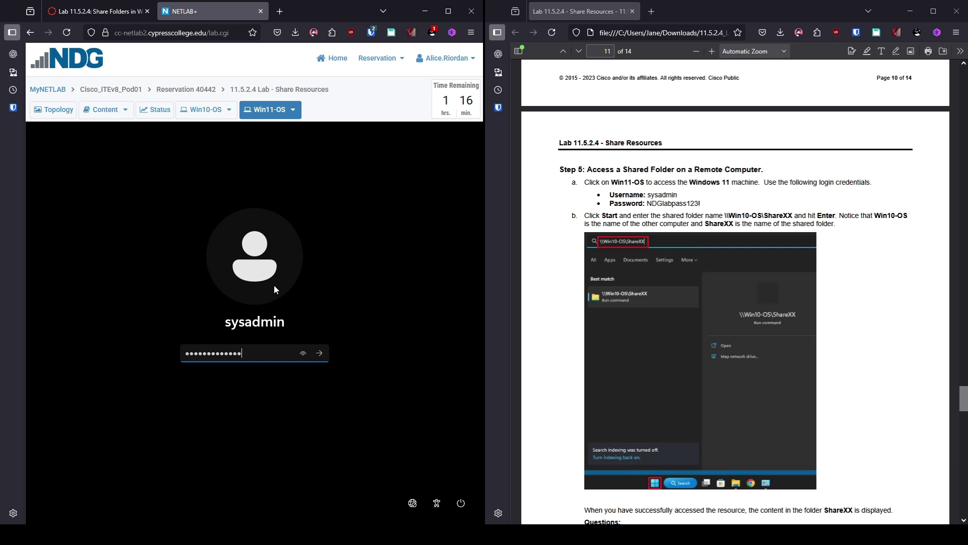
pyautogui.press('Return')
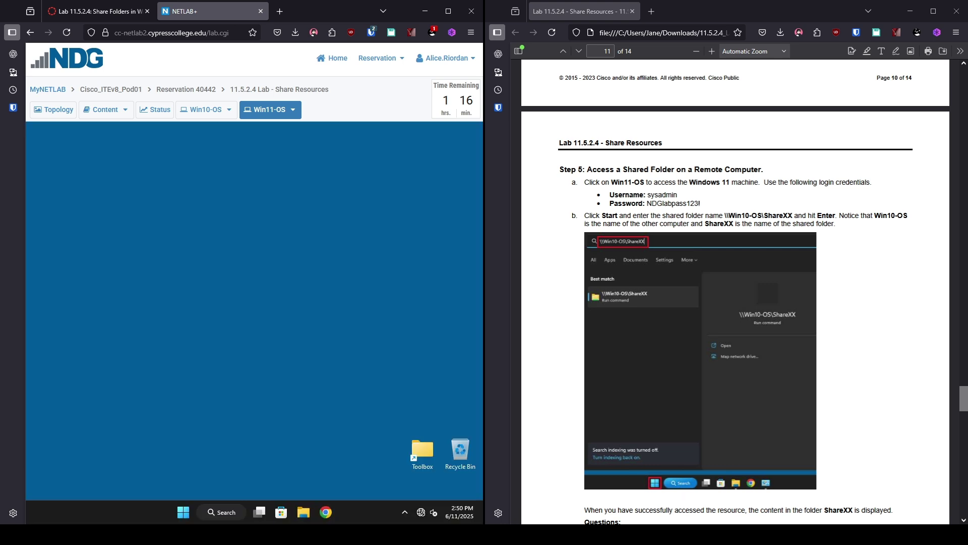
# Step: Search for \\Win10-OS\ShareXX from Start to open the remote share
pyautogui.click(186, 522)
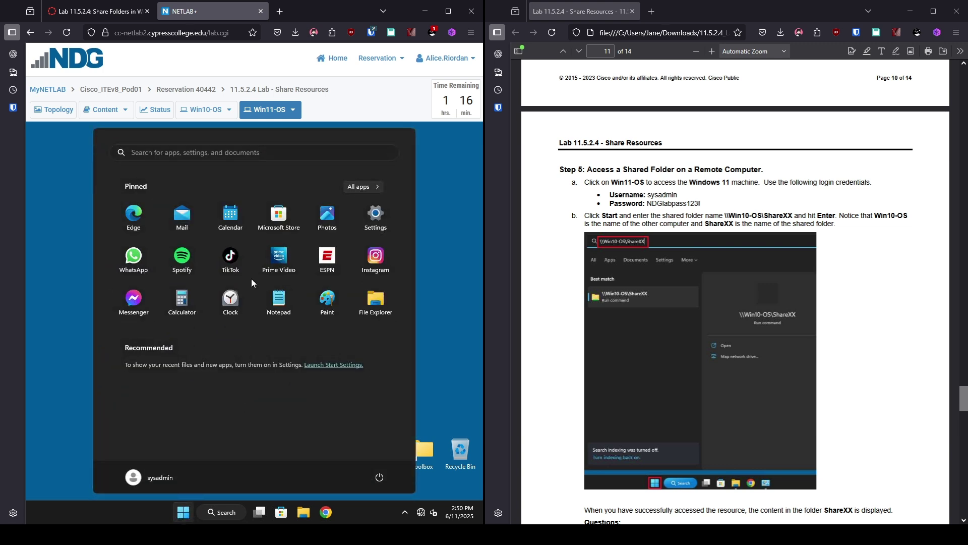
pyautogui.click(193, 151)
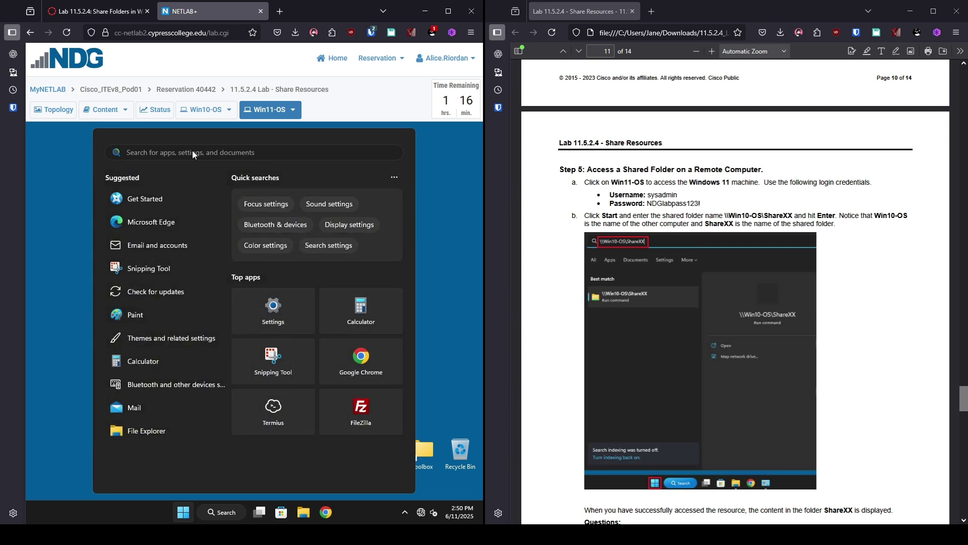
pyautogui.write('\\\\')
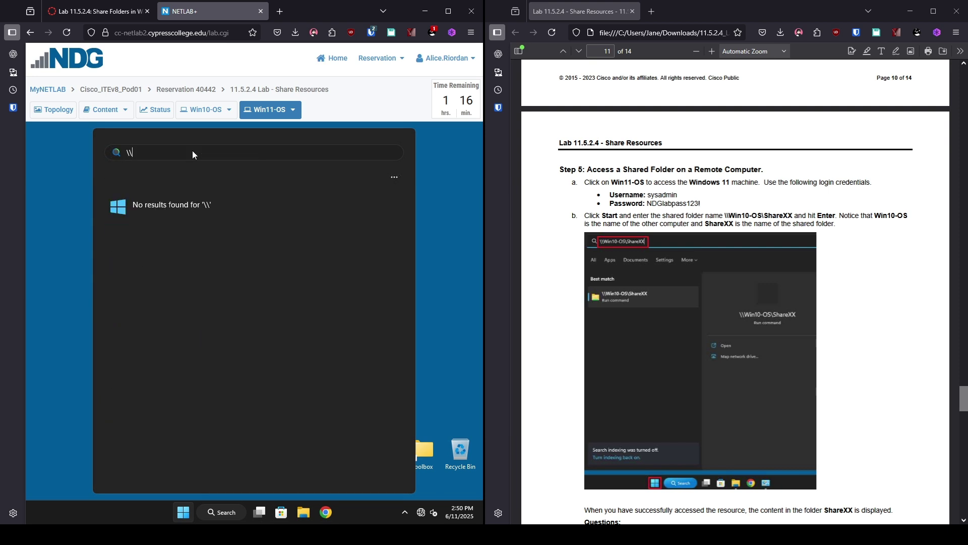
pyautogui.write('Win10')
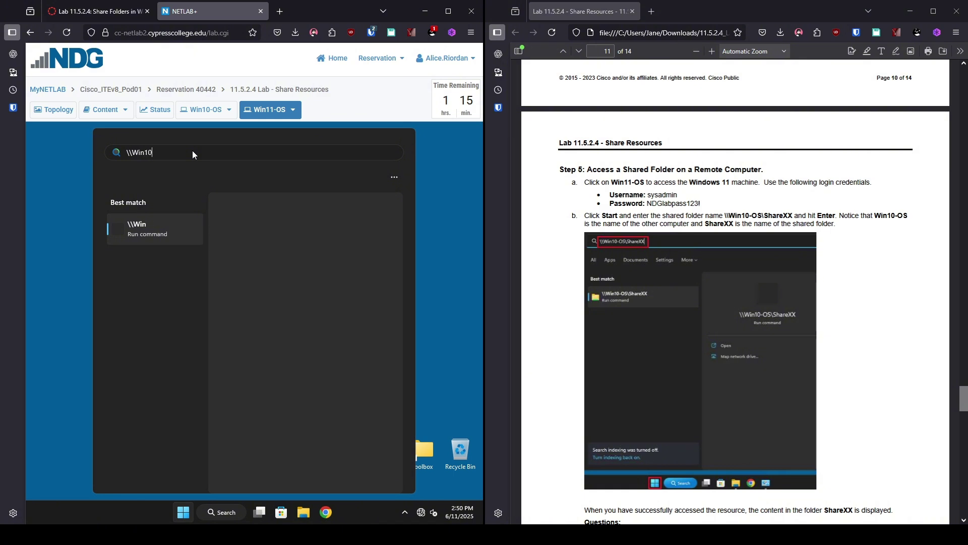
pyautogui.write('-OS\\')
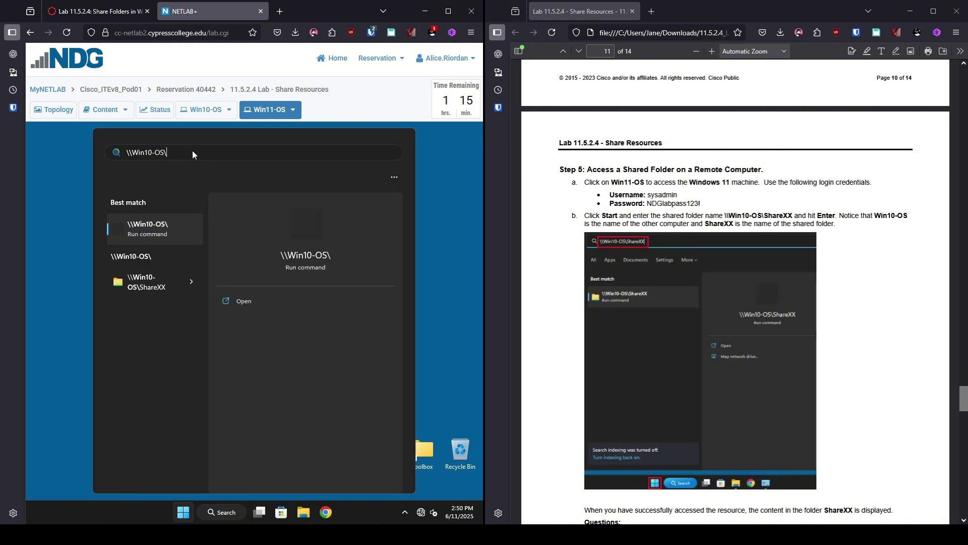
pyautogui.write('Sh')
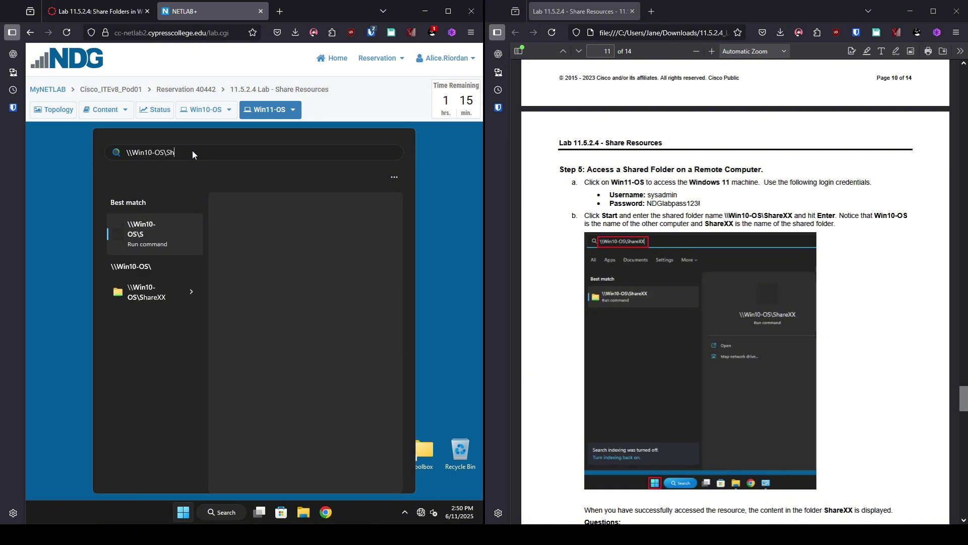
pyautogui.write('areXX')
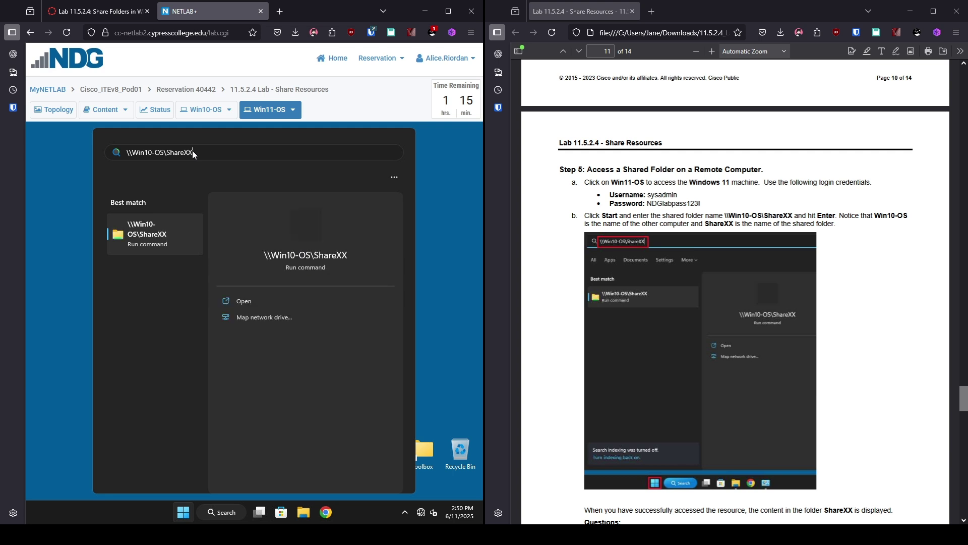
pyautogui.press('Return')
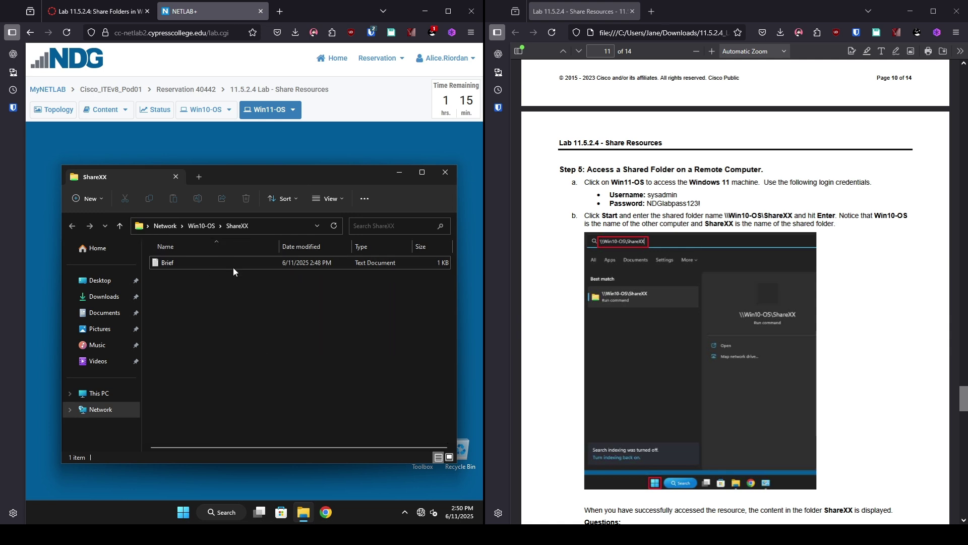
# Step: Review the ShareXX window holding the 1 KB Brief document and scroll the lab PDF to Step 6
pyautogui.scroll(-7, 757, 328)
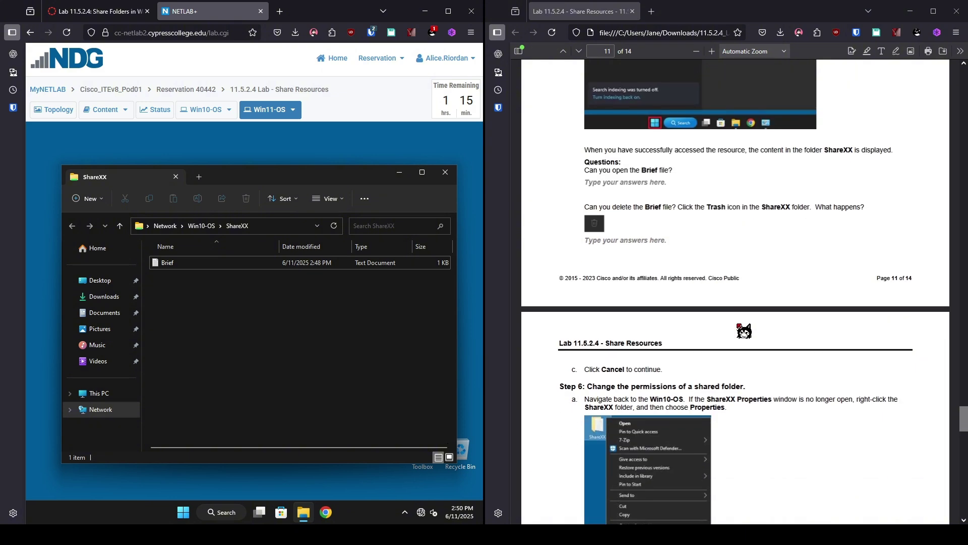
pyautogui.scroll(-3, 743, 330)
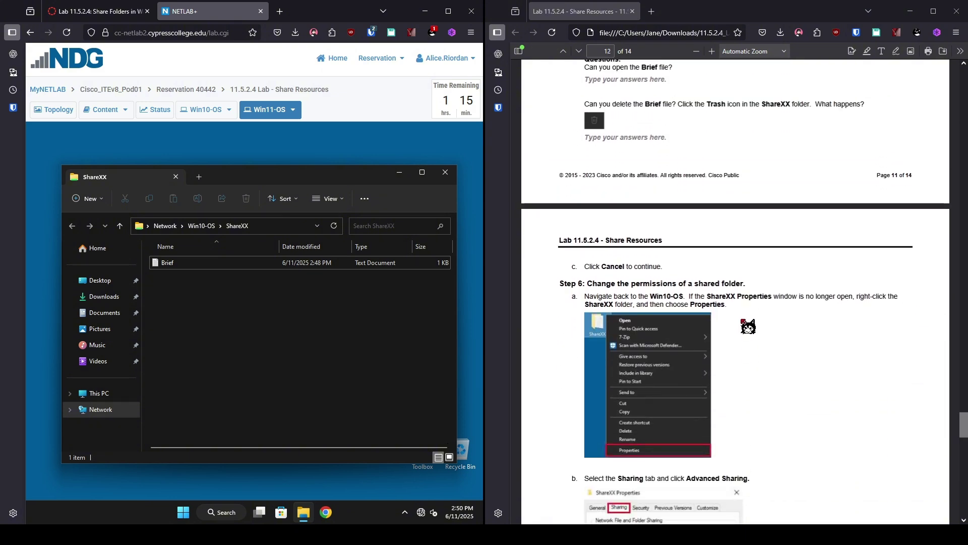
pyautogui.scroll(-2, 743, 323)
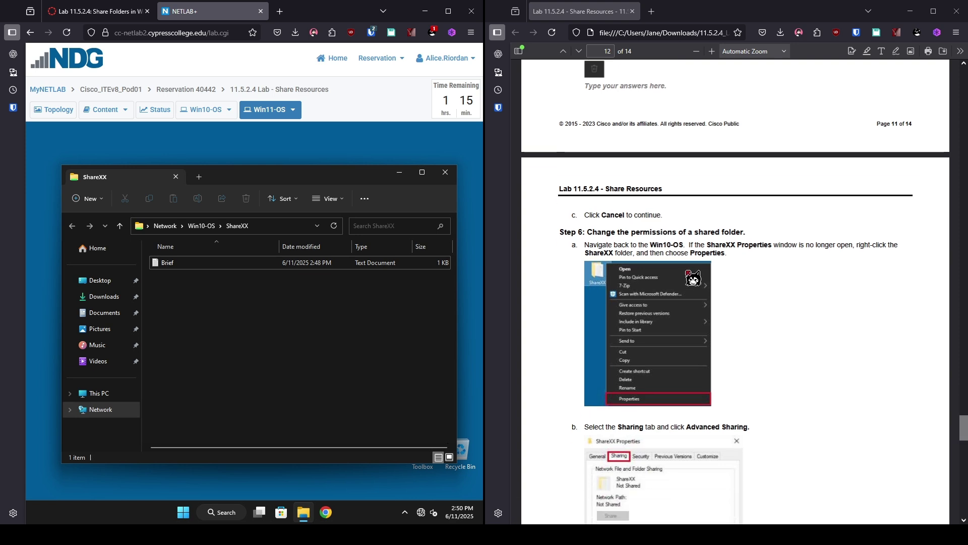
pyautogui.scroll(2, 681, 303)
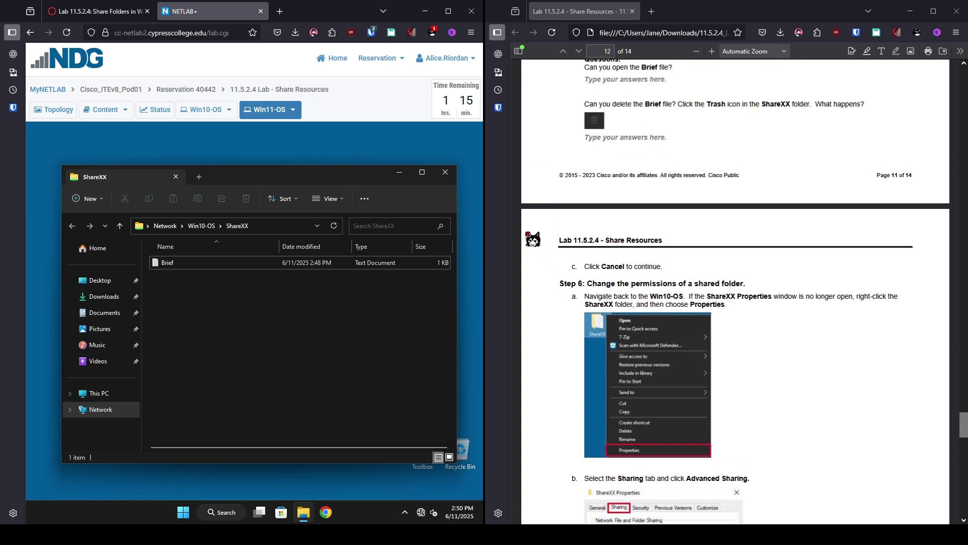
# Step: On Win10-OS, open the ShareXX folder's share permissions via Properties > Sharing > Advanced Sharing
pyautogui.click(209, 112)
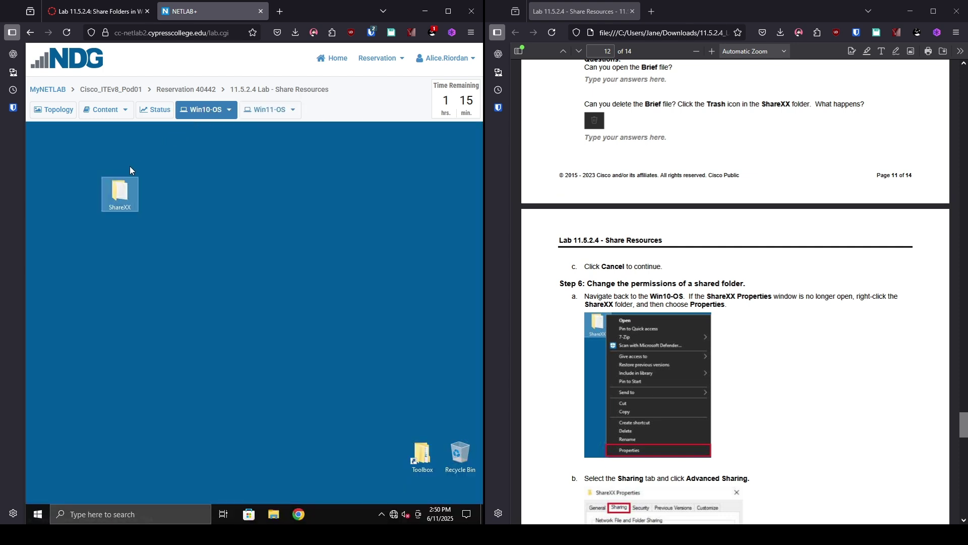
pyautogui.rightClick(126, 198)
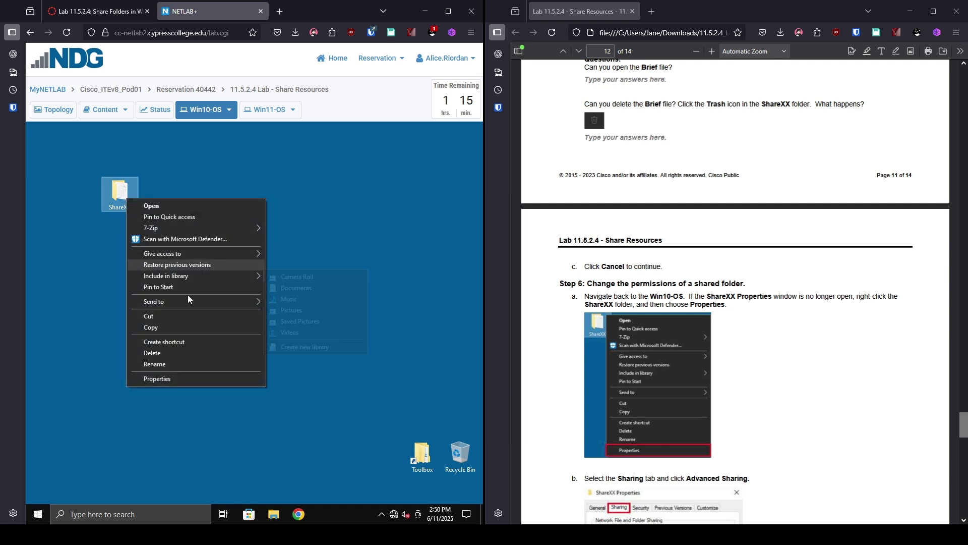
pyautogui.click(186, 378)
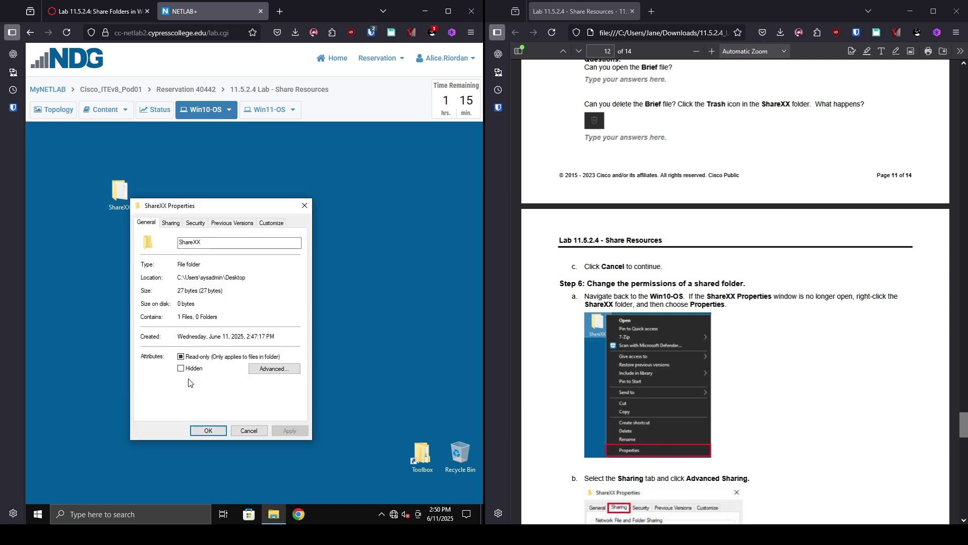
pyautogui.click(172, 225)
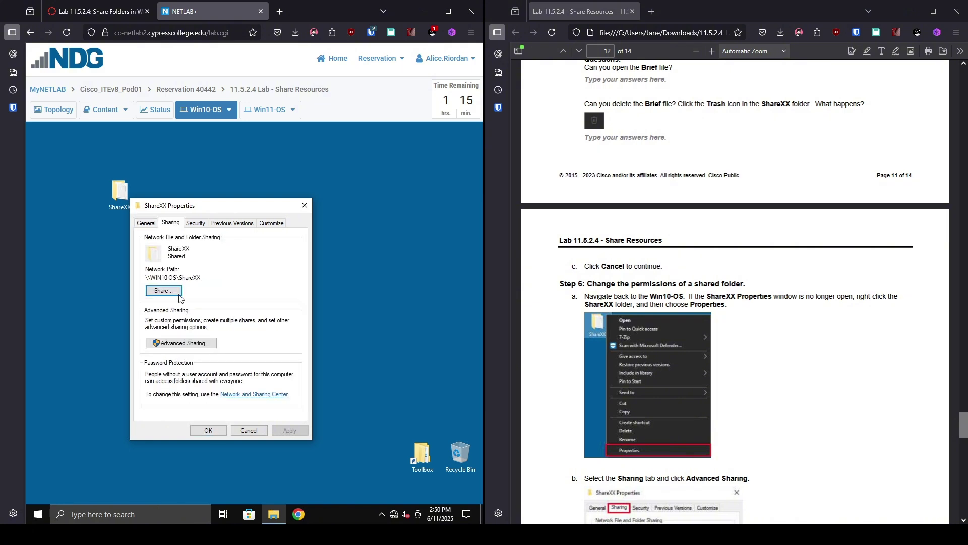
pyautogui.click(177, 344)
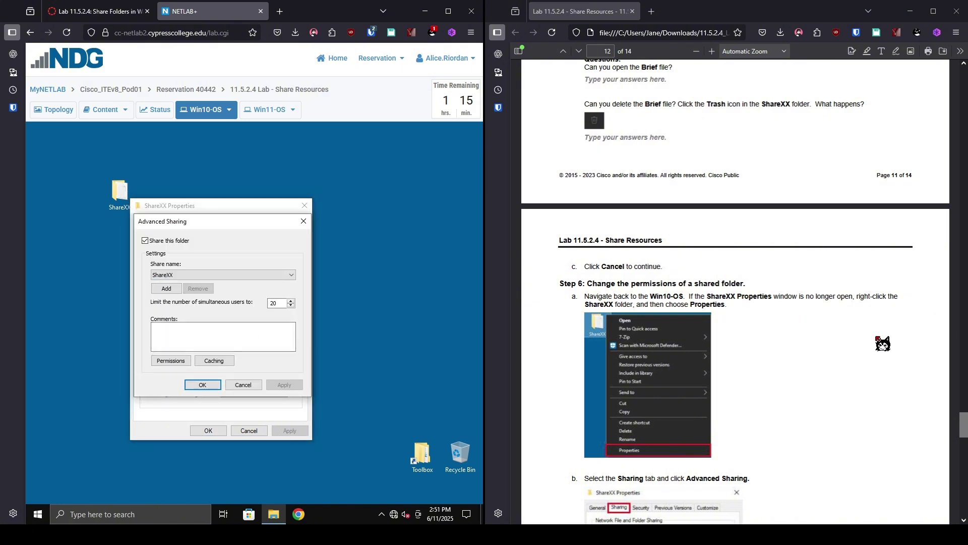
pyautogui.scroll(-10, 867, 346)
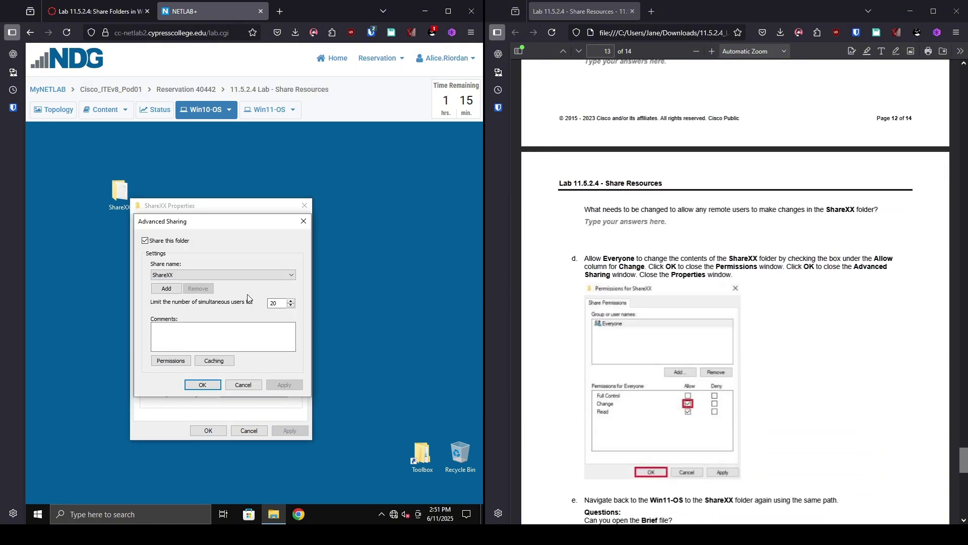
pyautogui.scroll(5, 792, 277)
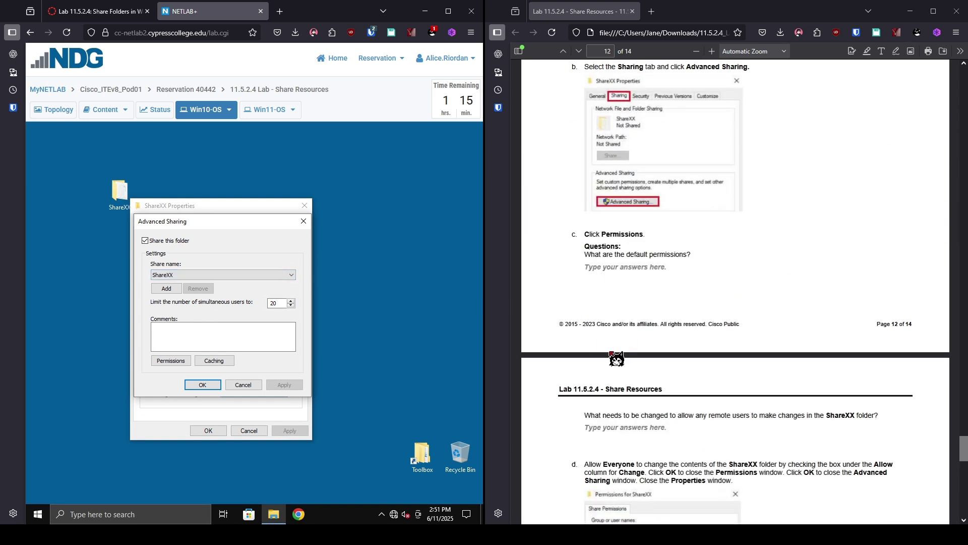
pyautogui.click(179, 361)
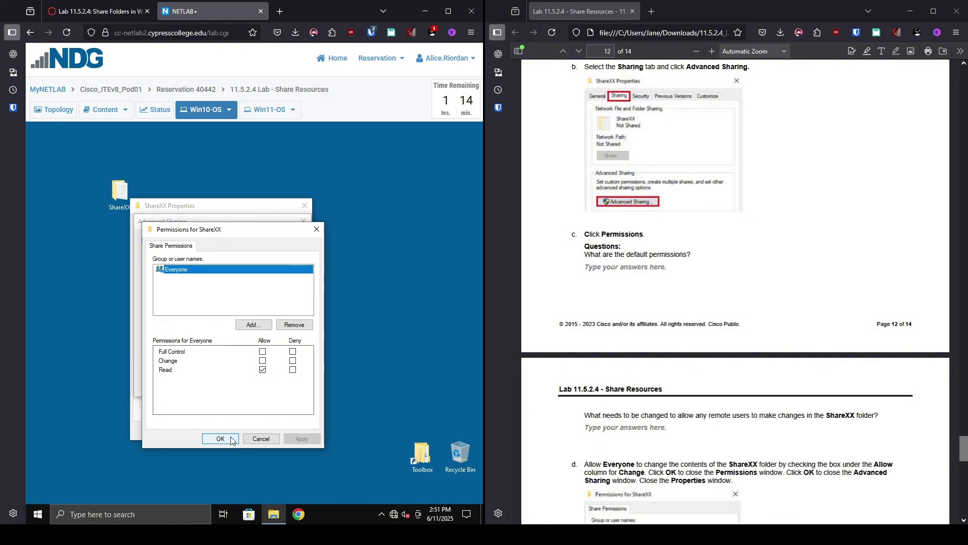
# Step: Allow Everyone Change permission on ShareXX and close all sharing dialogs
pyautogui.scroll(-5, 809, 353)
pyautogui.scroll(-2, 812, 351)
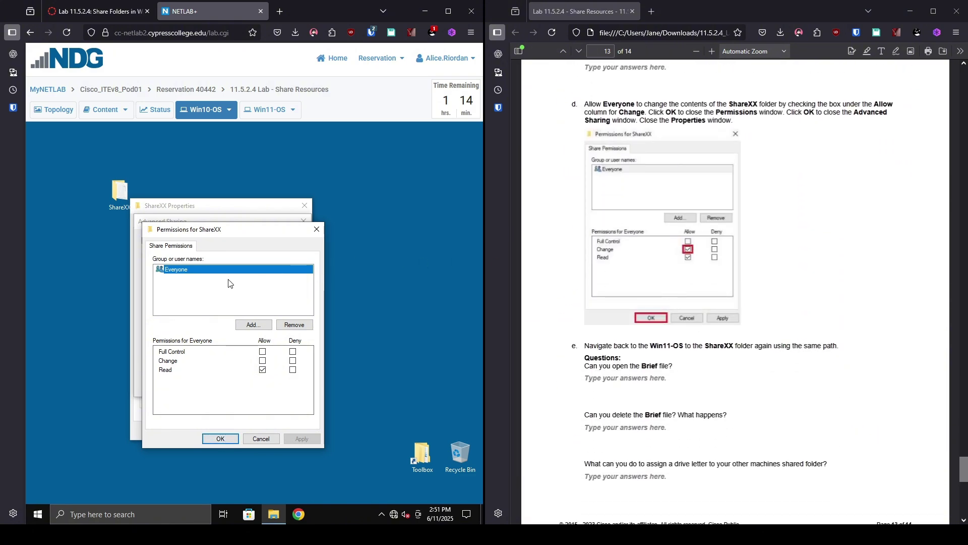
pyautogui.click(262, 361)
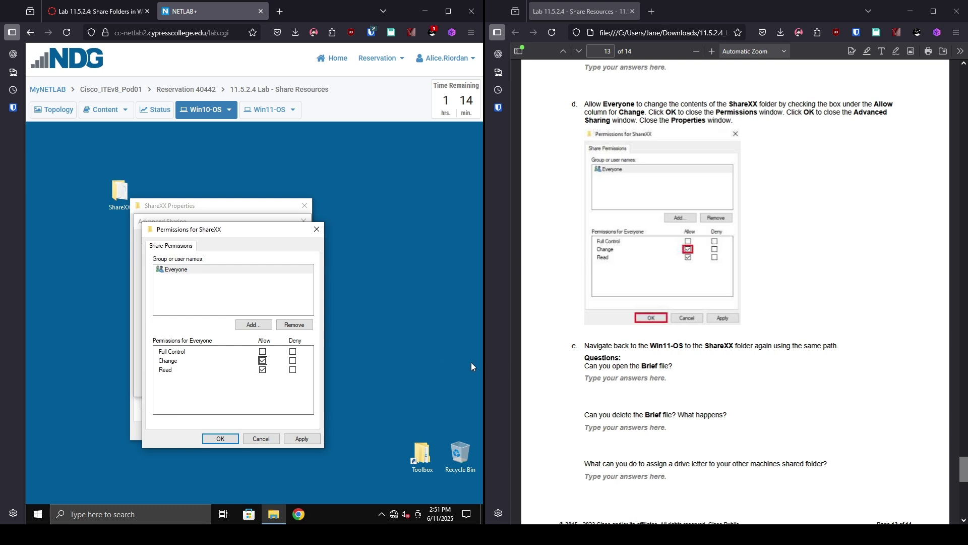
pyautogui.click(221, 439)
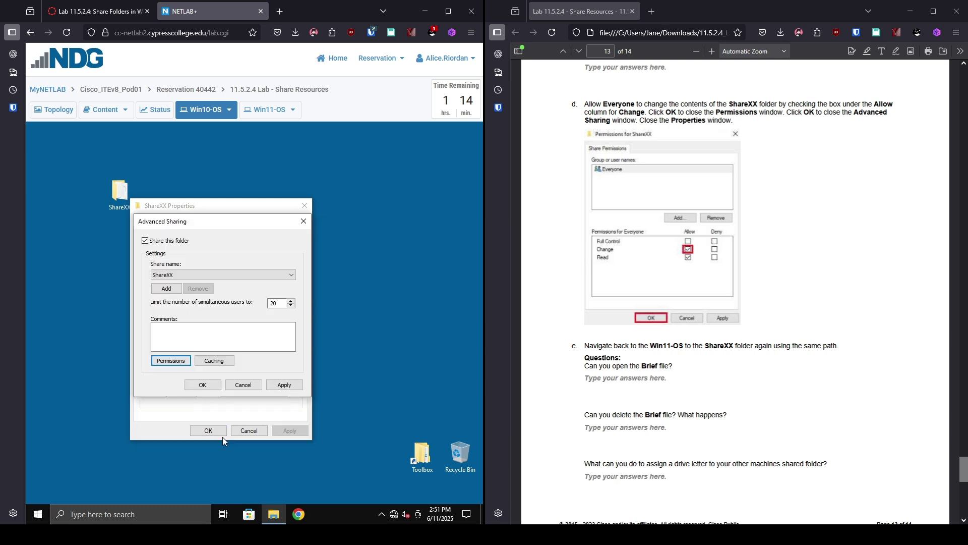
pyautogui.click(216, 388)
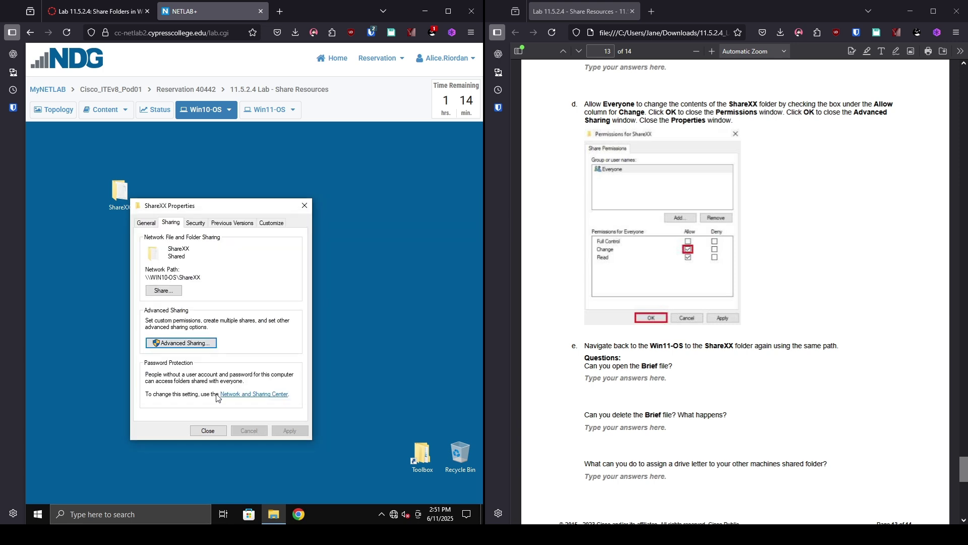
pyautogui.click(217, 431)
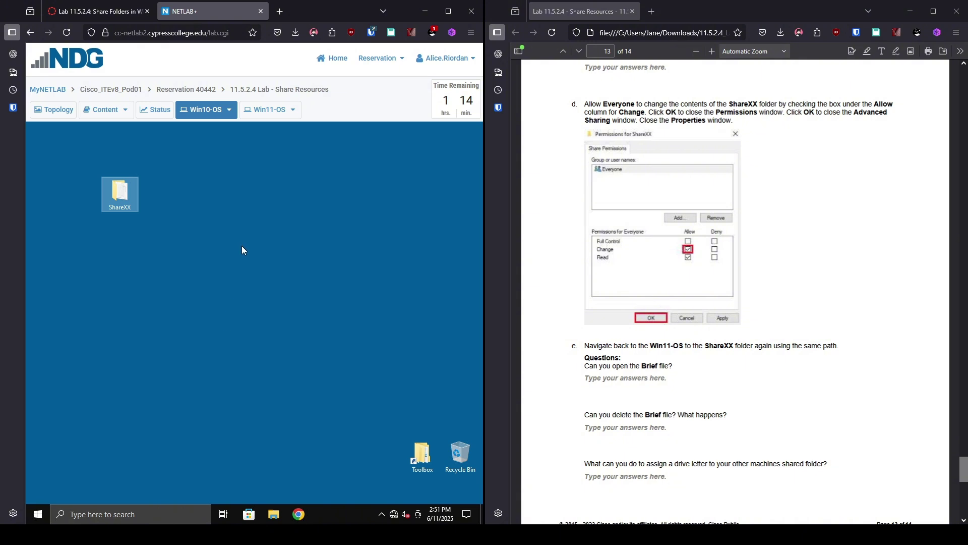
# Step: Switch to Win11-OS and close the \\Win10-OS\ShareXX File Explorer window
pyautogui.click(265, 118)
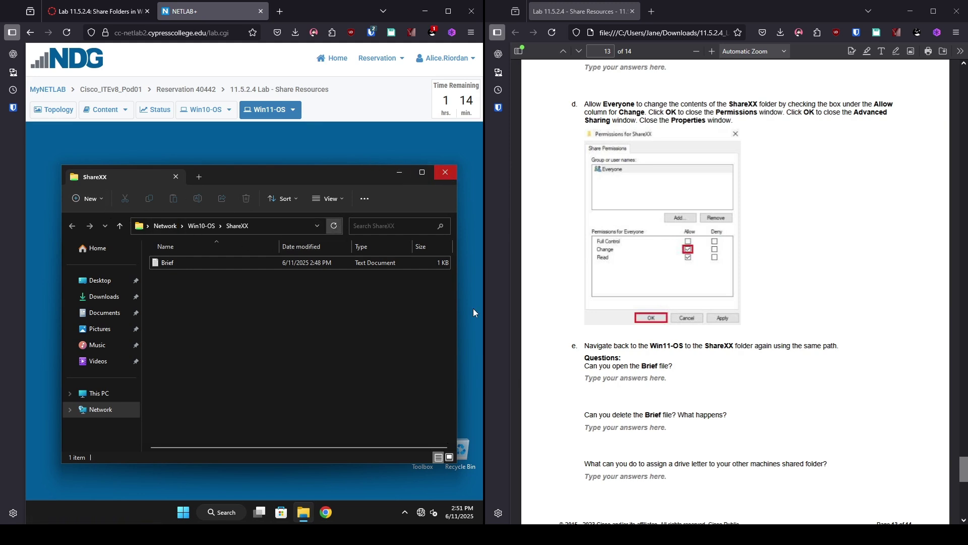
pyautogui.scroll(-6, 693, 384)
pyautogui.scroll(-3, 713, 407)
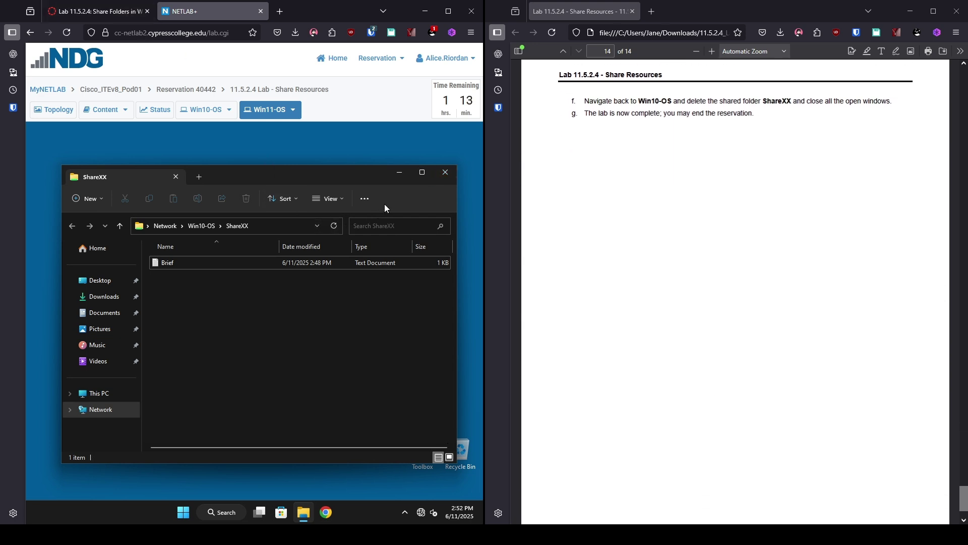
pyautogui.click(445, 179)
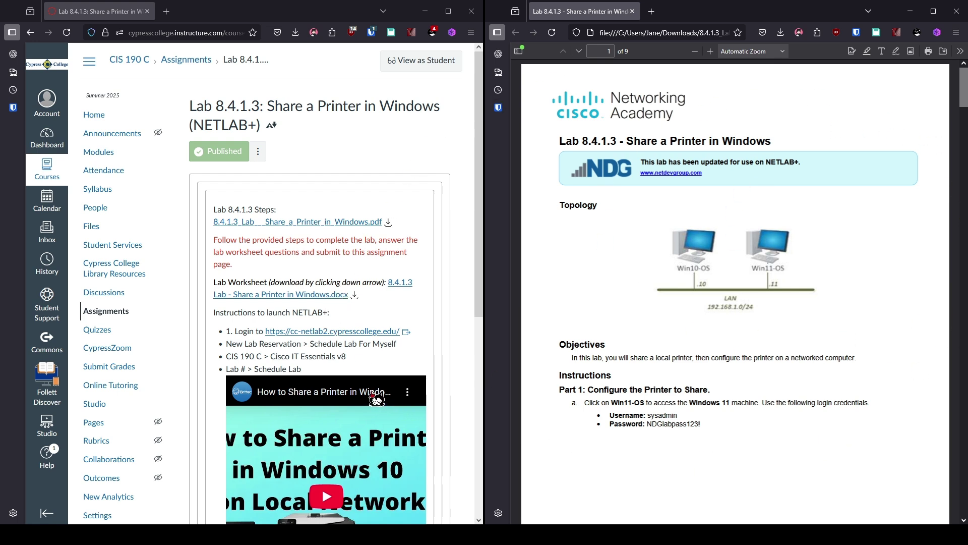
pyautogui.click(336, 332)
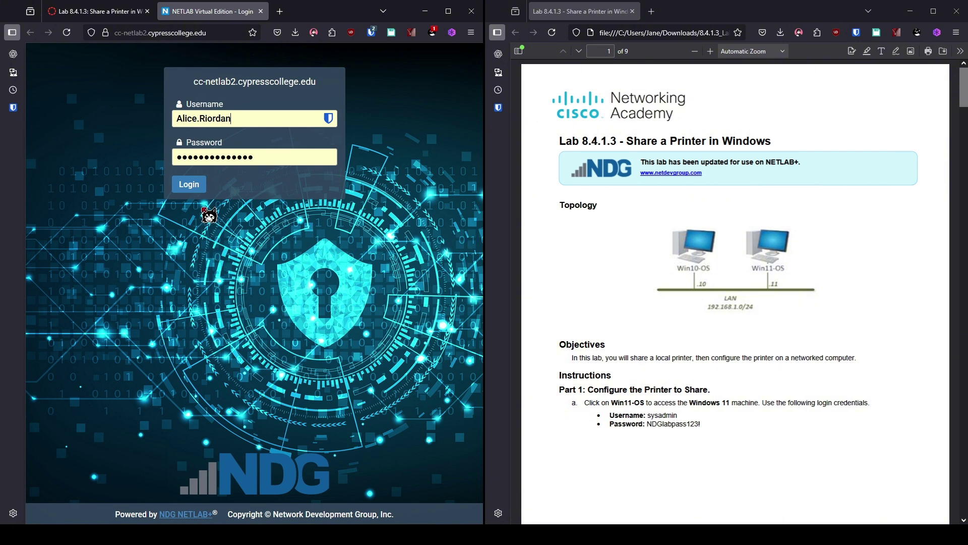
# Step: Log in and choose a personal reservation for CIS190C, IT Essentials v8, lab 8.4.1.3 Share a Printer
pyautogui.click(188, 185)
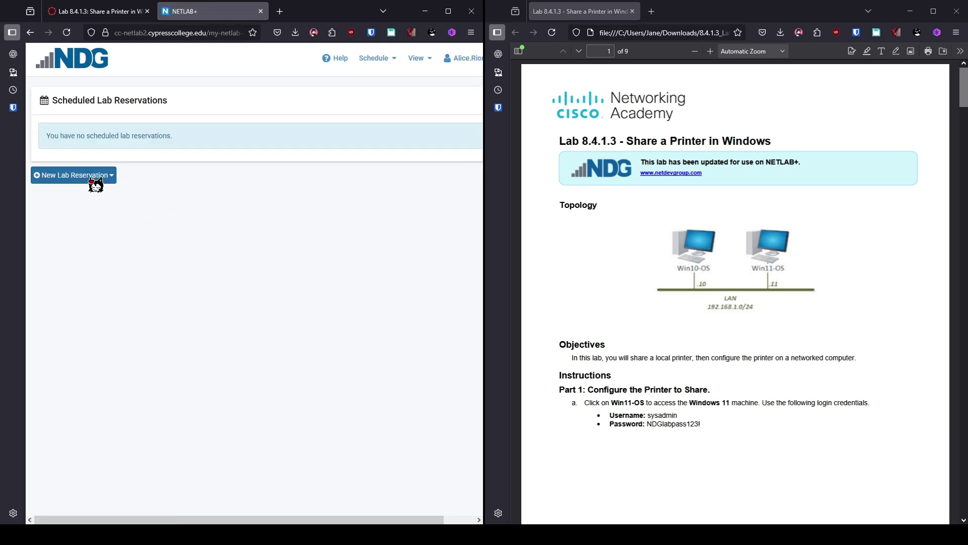
pyautogui.click(91, 177)
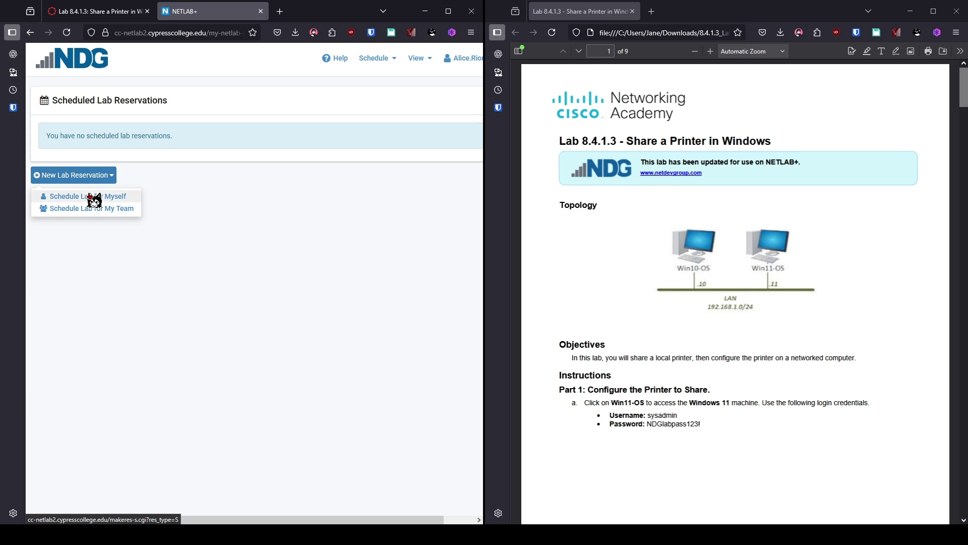
pyautogui.click(90, 197)
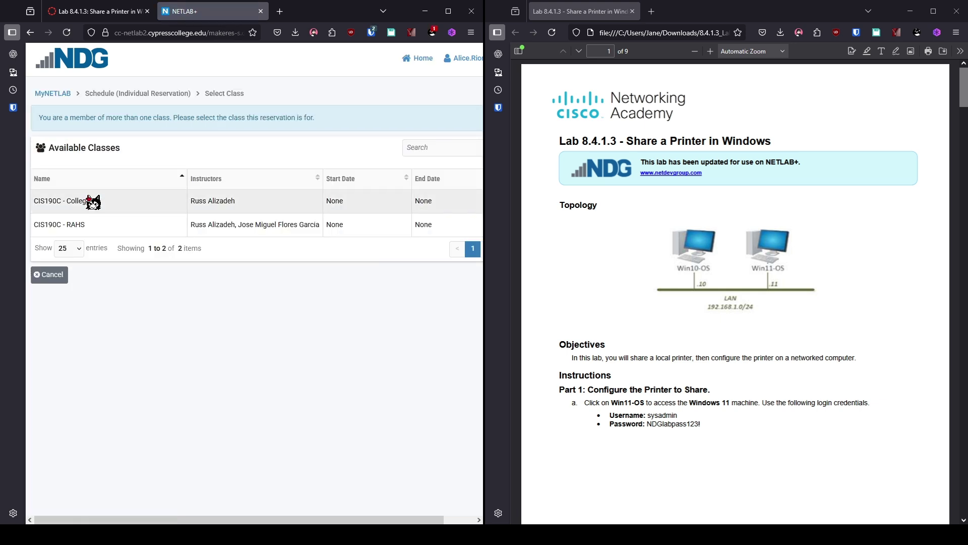
pyautogui.click(93, 202)
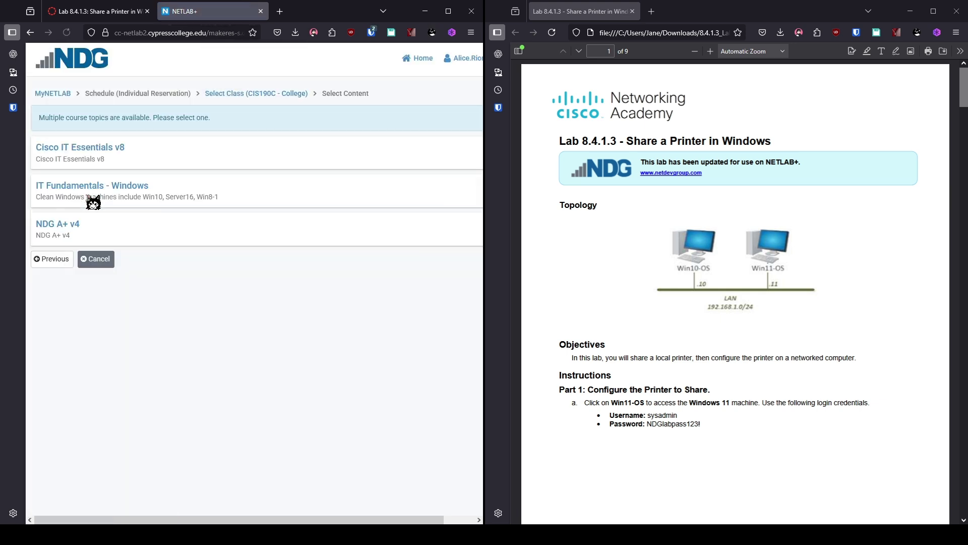
pyautogui.click(94, 150)
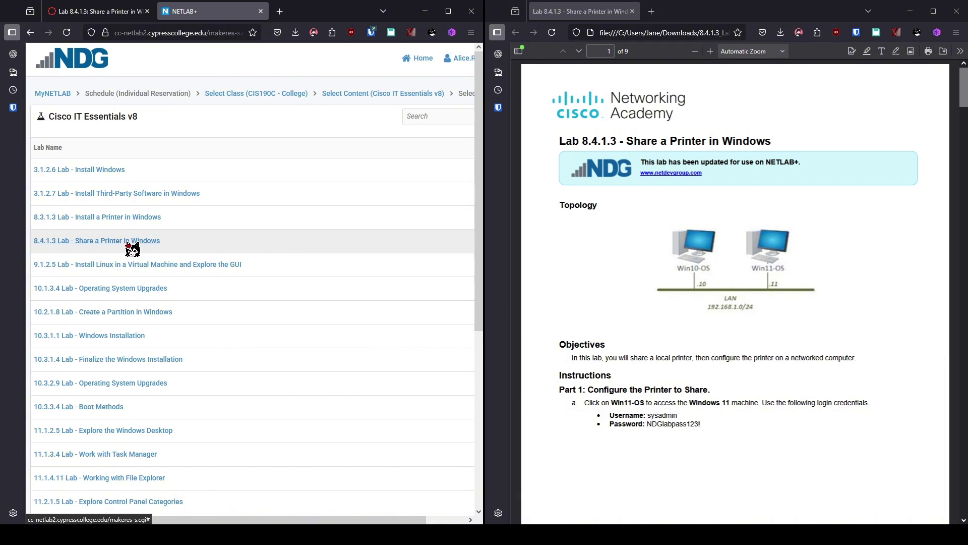
pyautogui.click(132, 241)
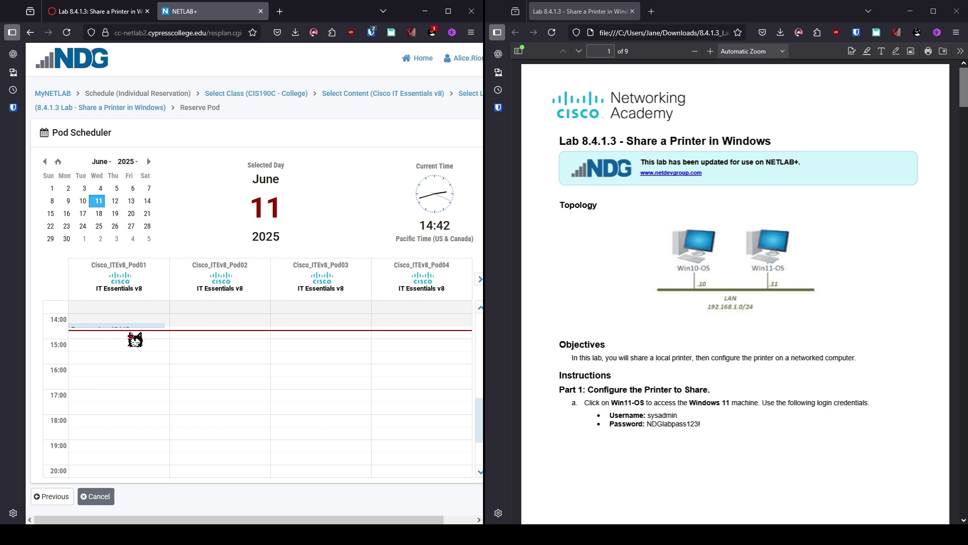
# Step: Book Cisco_ITEv8_Pod01 from now until 16:30 and submit the reservation
pyautogui.click(134, 339)
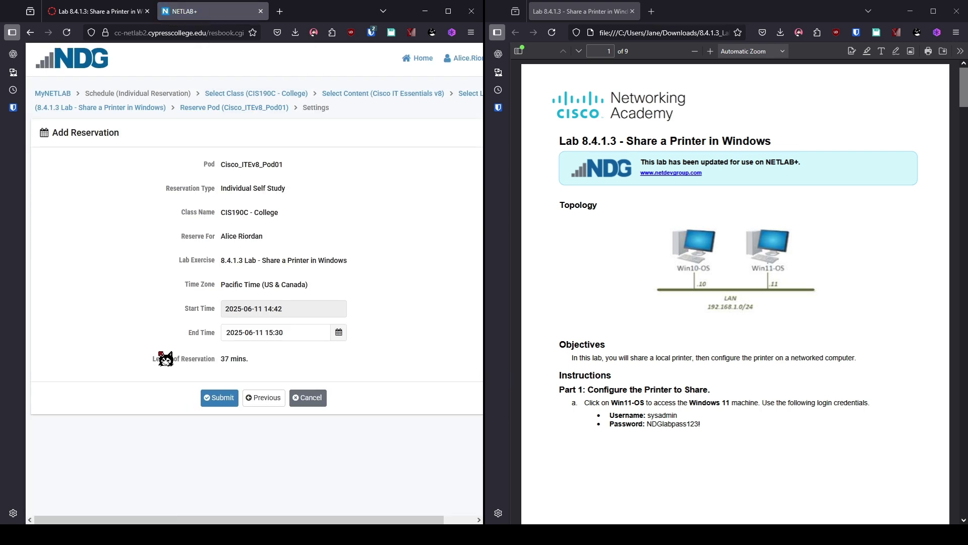
pyautogui.click(339, 334)
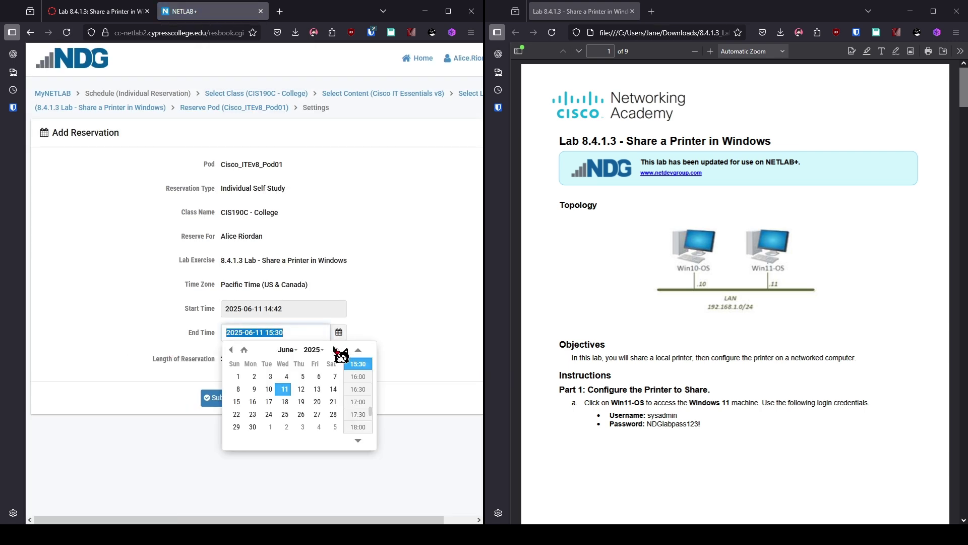
pyautogui.click(356, 389)
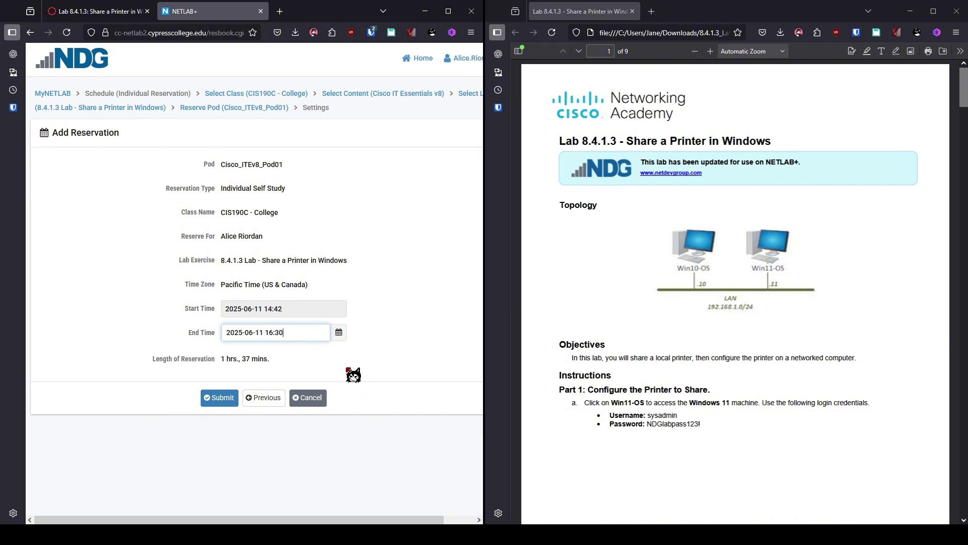
pyautogui.click(220, 398)
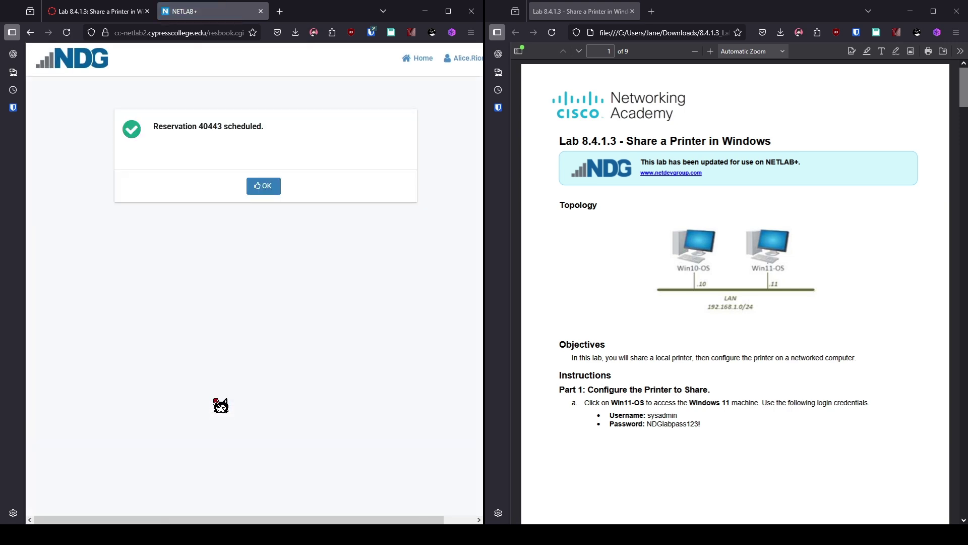
pyautogui.click(257, 190)
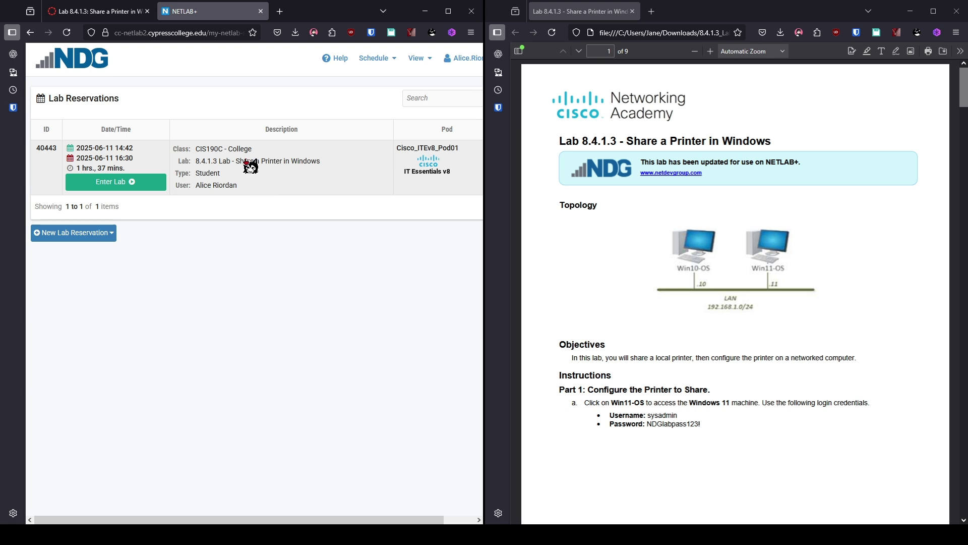
# Step: Enter reservation 40443, sign in to Win11-OS with the sysadmin password, and start a Windows search
pyautogui.click(124, 188)
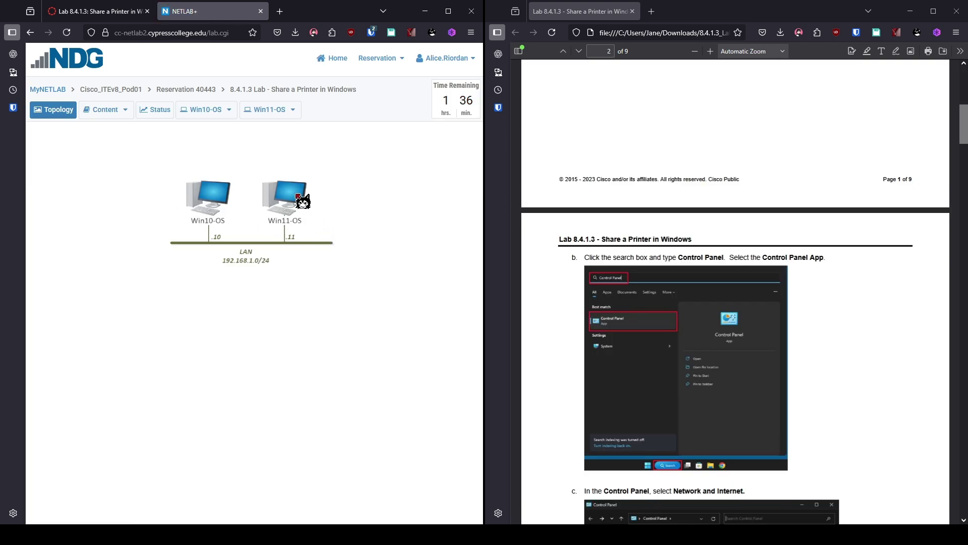
pyautogui.click(297, 196)
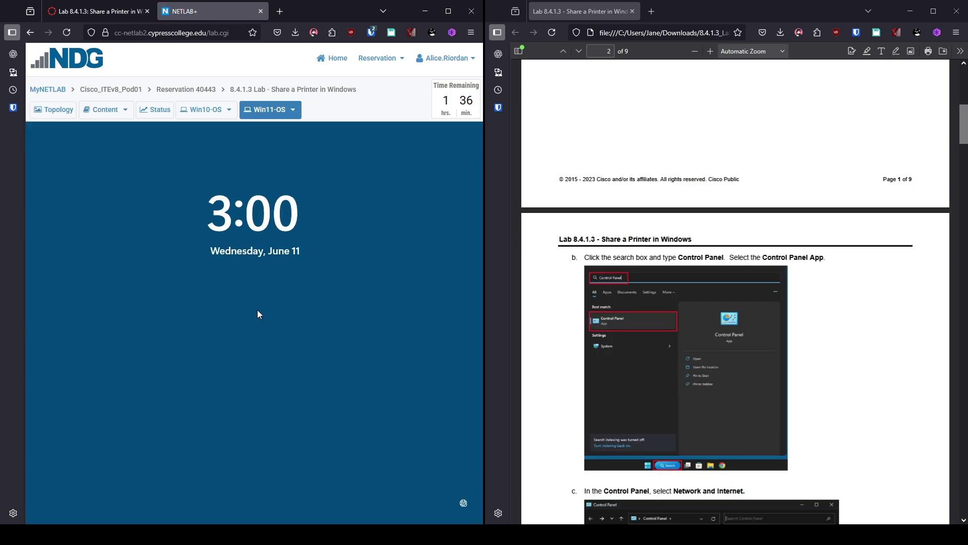
pyautogui.click(256, 310)
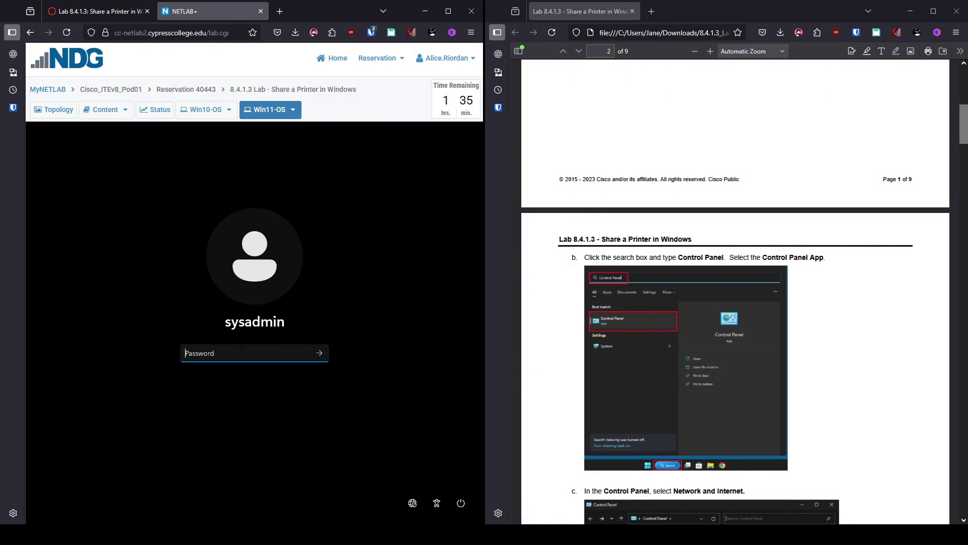
pyautogui.write('N')
pyautogui.press('Return')
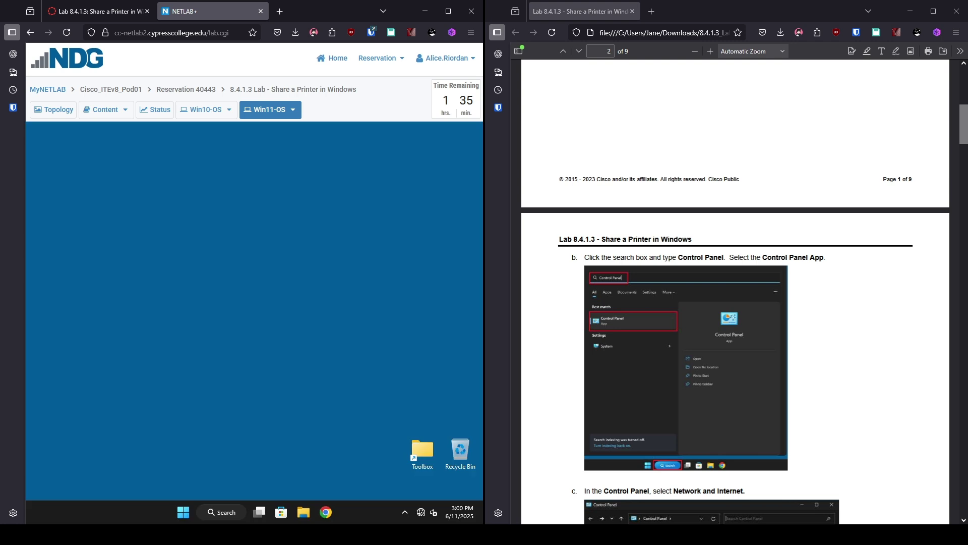
pyautogui.click(183, 513)
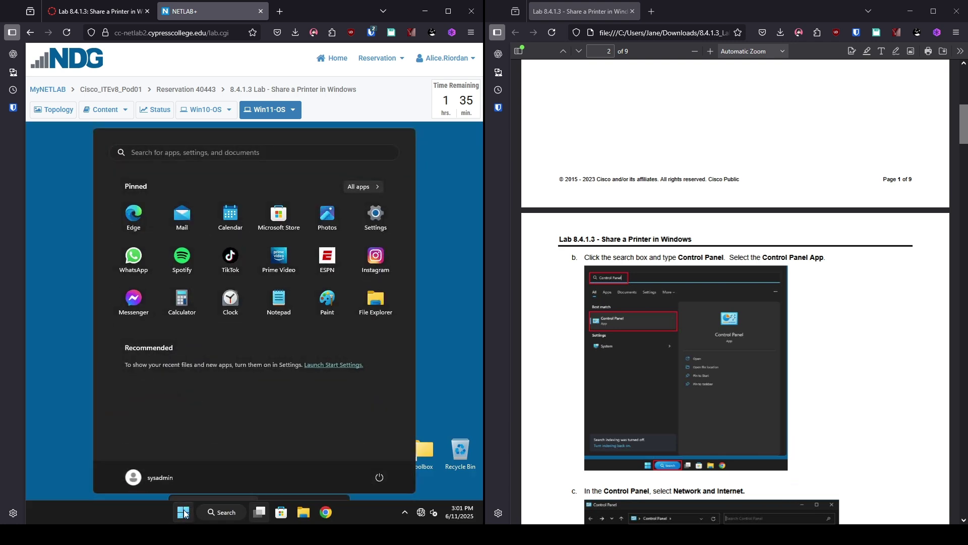
pyautogui.click(245, 152)
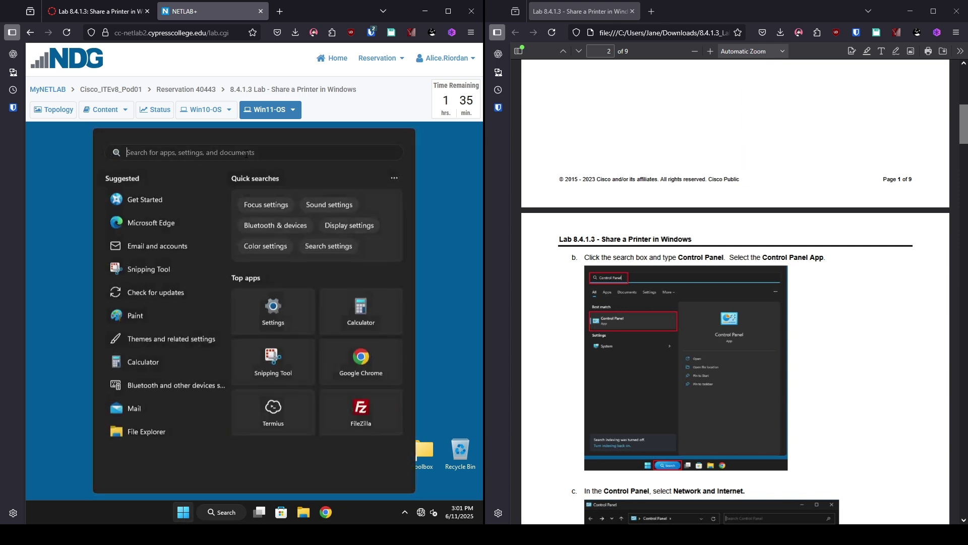
# Step: Launch Control Panel with 'control' and go to Network and Internet > Network and Sharing Center
pyautogui.write('control')
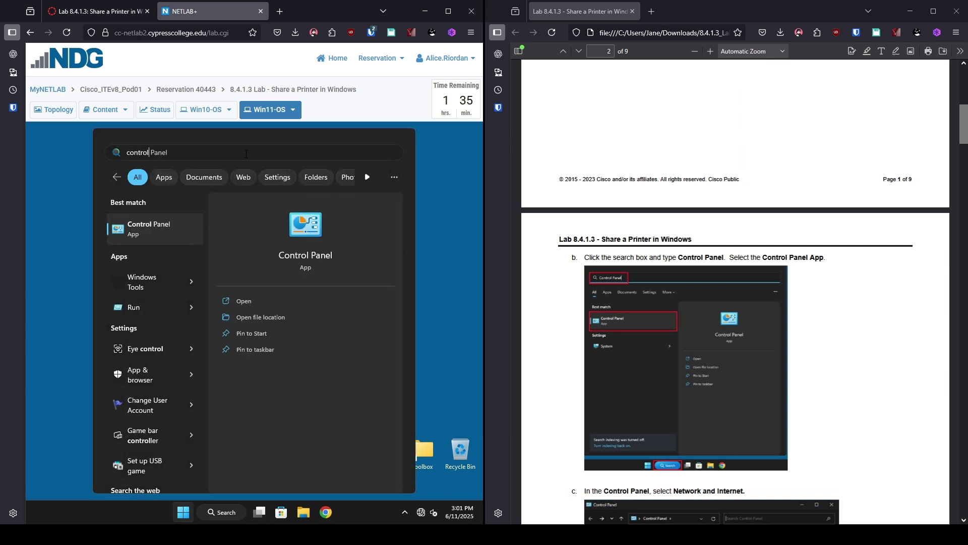
pyautogui.press('Return')
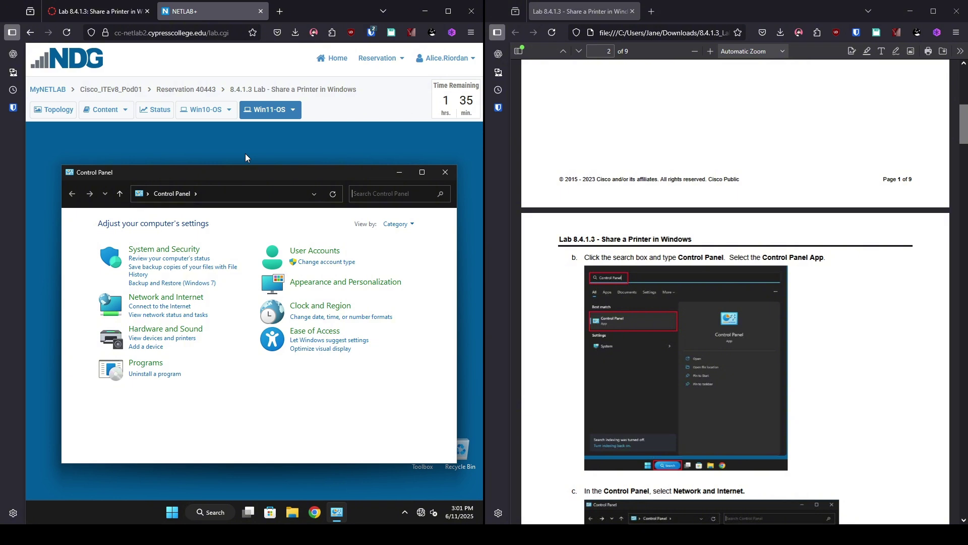
pyautogui.click(167, 302)
pyautogui.scroll(-4, 878, 343)
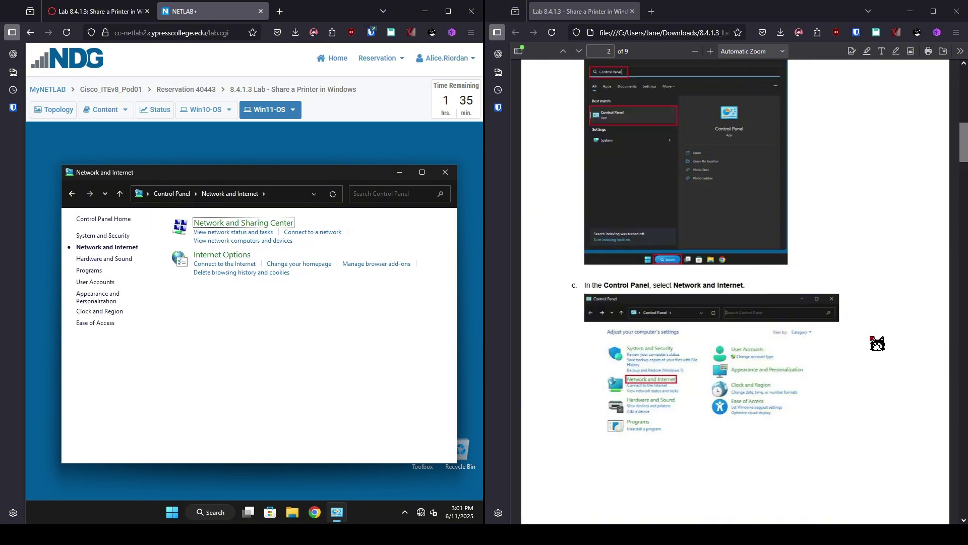
pyautogui.scroll(-8, 754, 285)
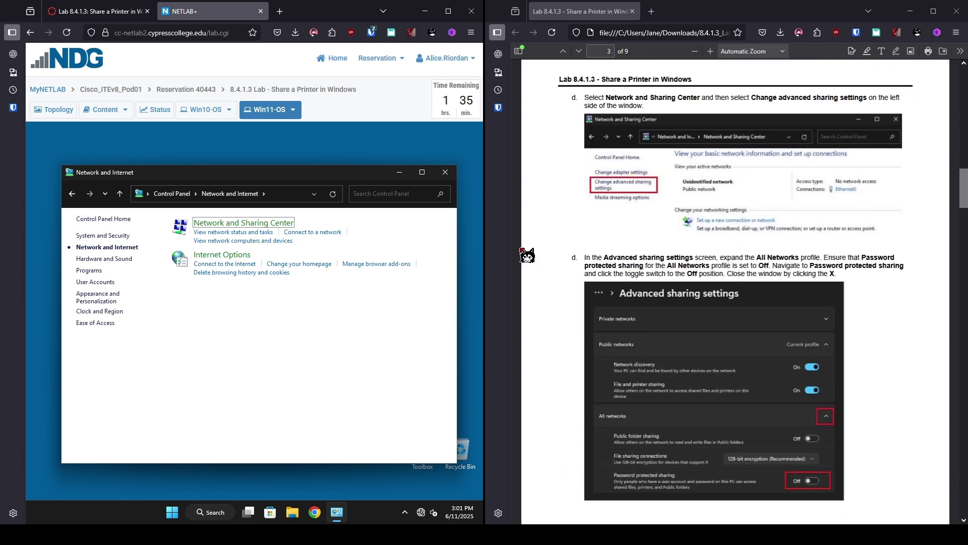
pyautogui.click(248, 230)
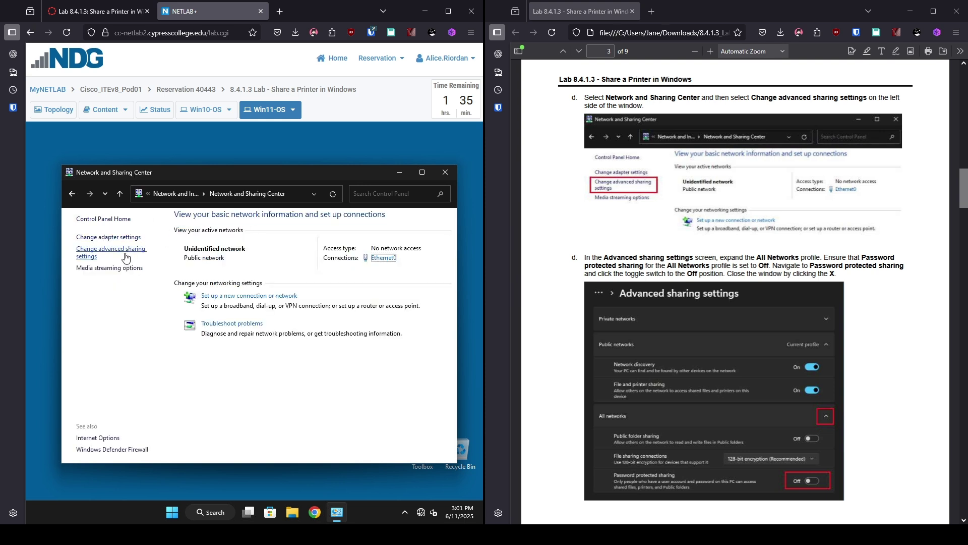
# Step: Check that All networks password protected sharing is Off in advanced sharing settings, then close them
pyautogui.click(125, 256)
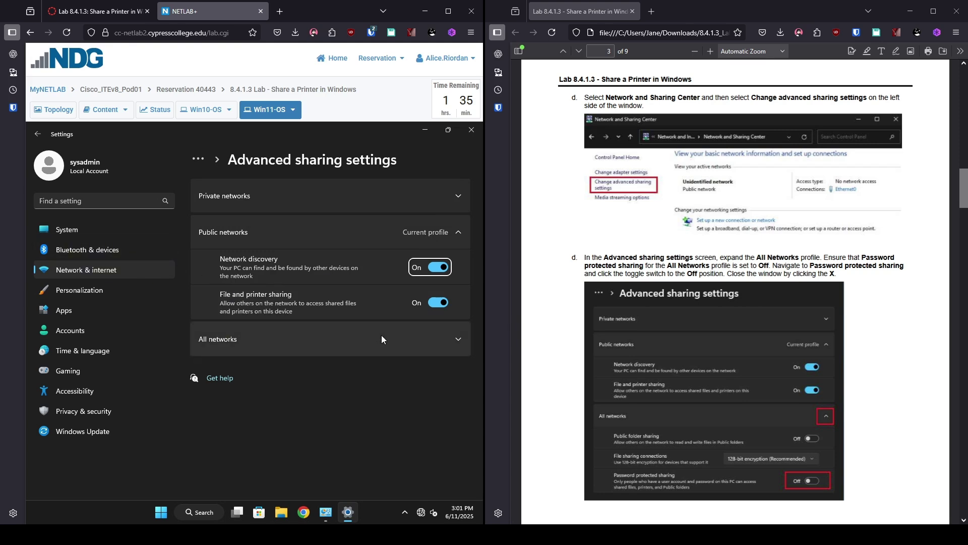
pyautogui.click(434, 343)
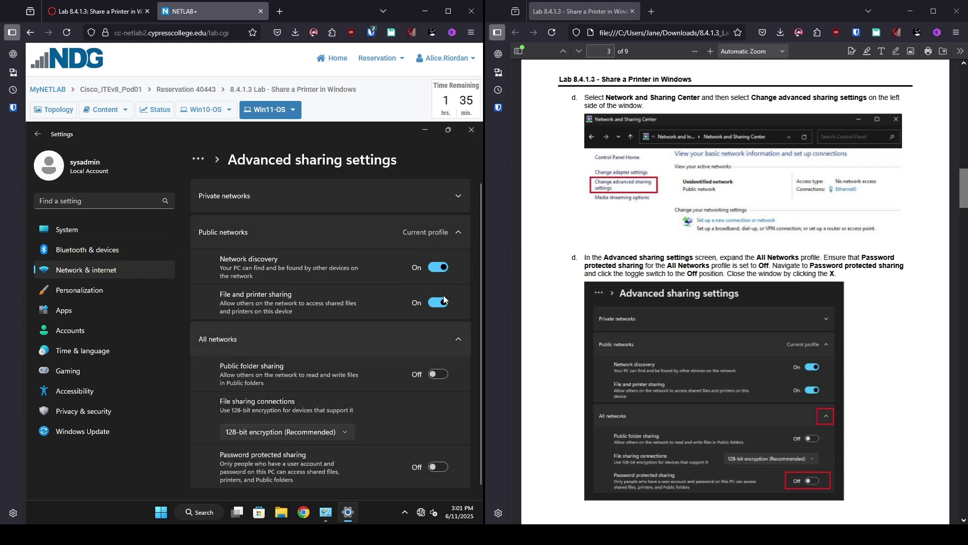
pyautogui.scroll(-1, 424, 322)
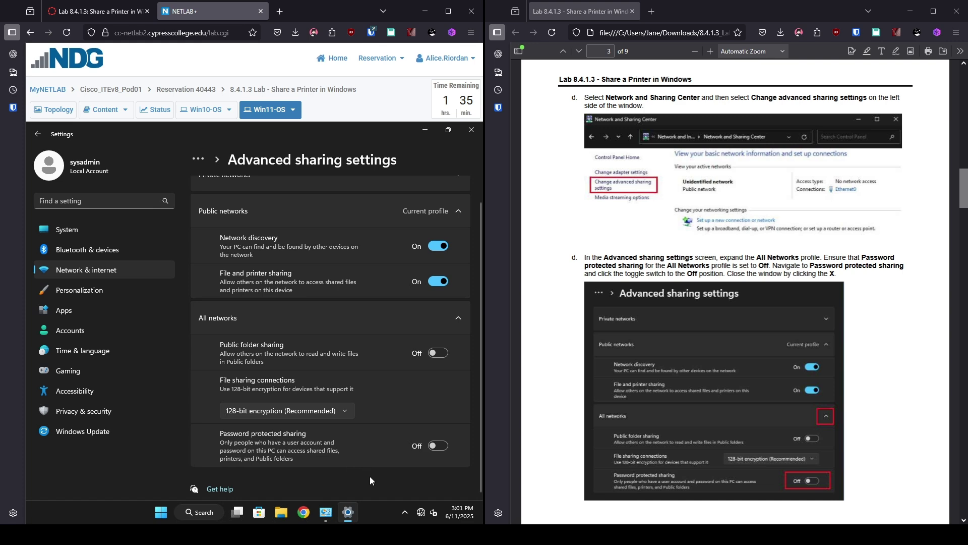
pyautogui.click(470, 131)
# Step: Navigate from Control Panel home through Devices and Printers to the HP Generic Office printer page
pyautogui.scroll(-7, 856, 319)
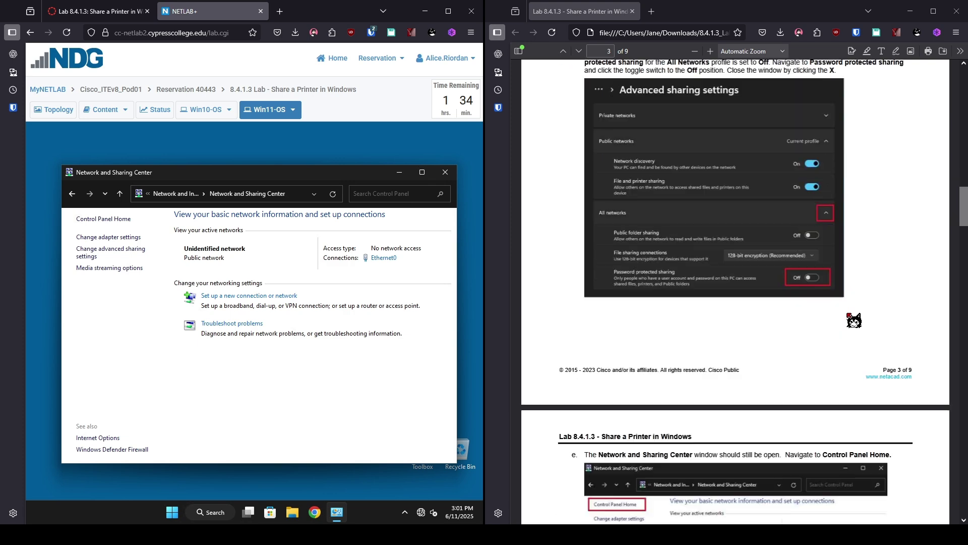
pyautogui.scroll(-3, 853, 353)
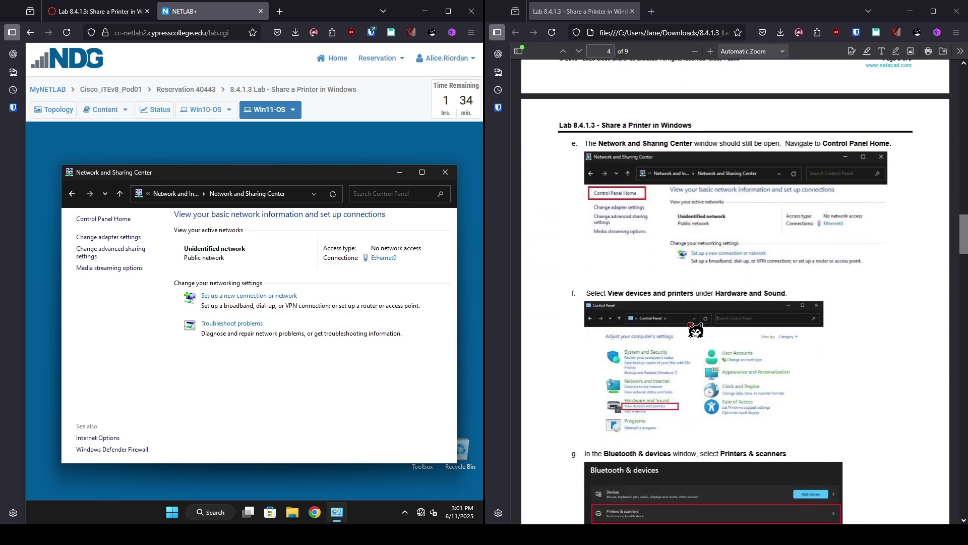
pyautogui.click(108, 218)
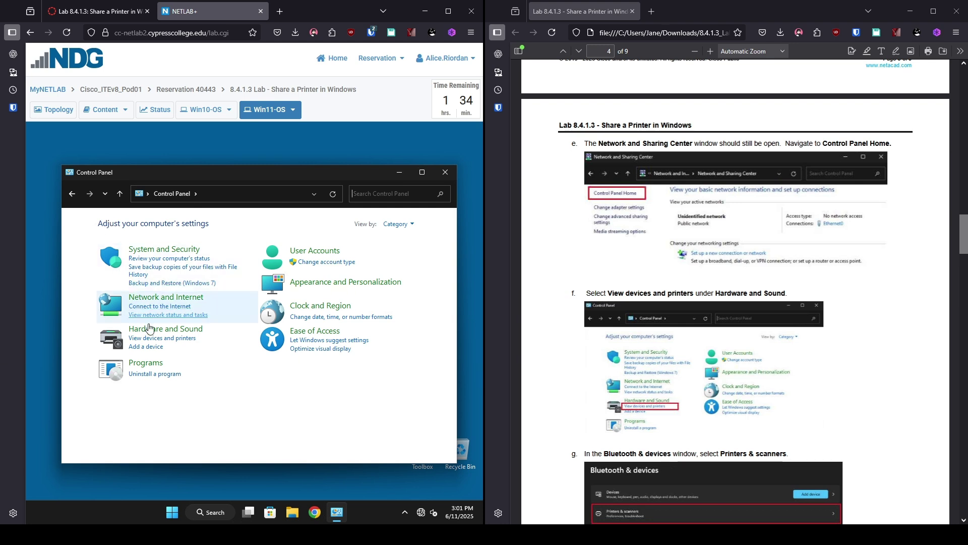
pyautogui.click(180, 338)
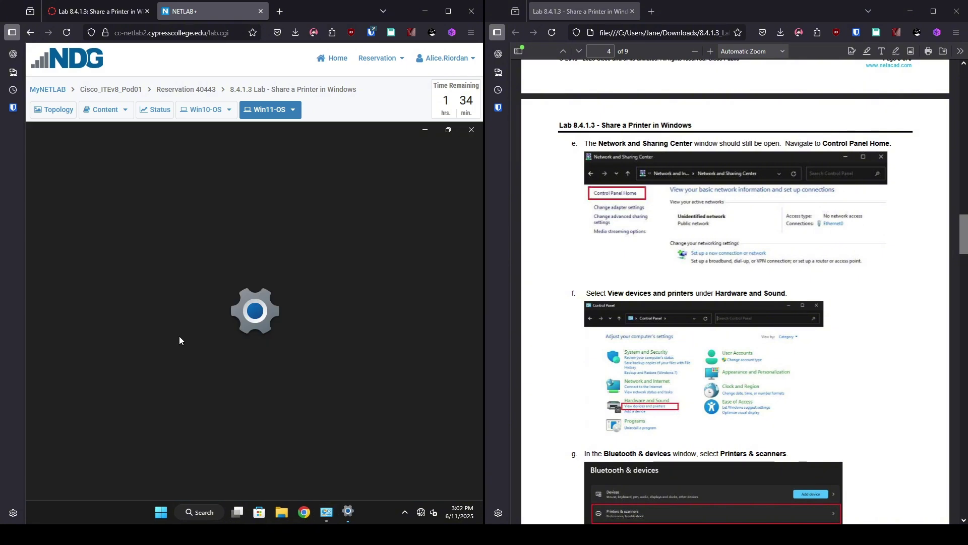
pyautogui.scroll(-7, 774, 362)
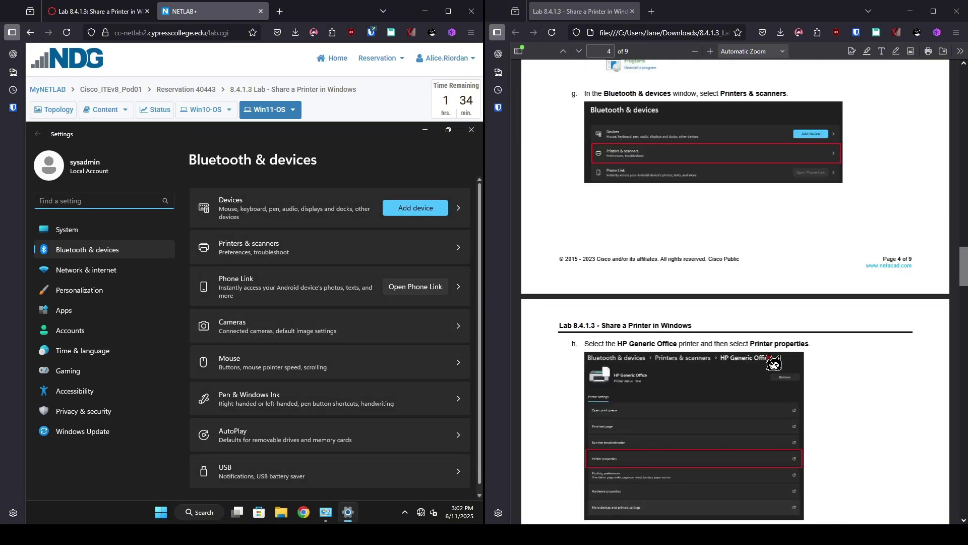
pyautogui.click(335, 257)
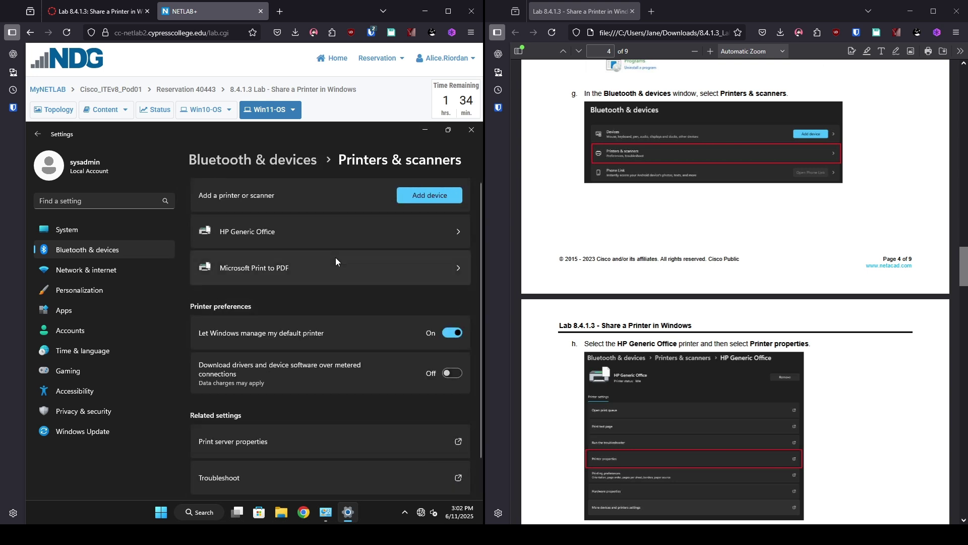
pyautogui.click(336, 231)
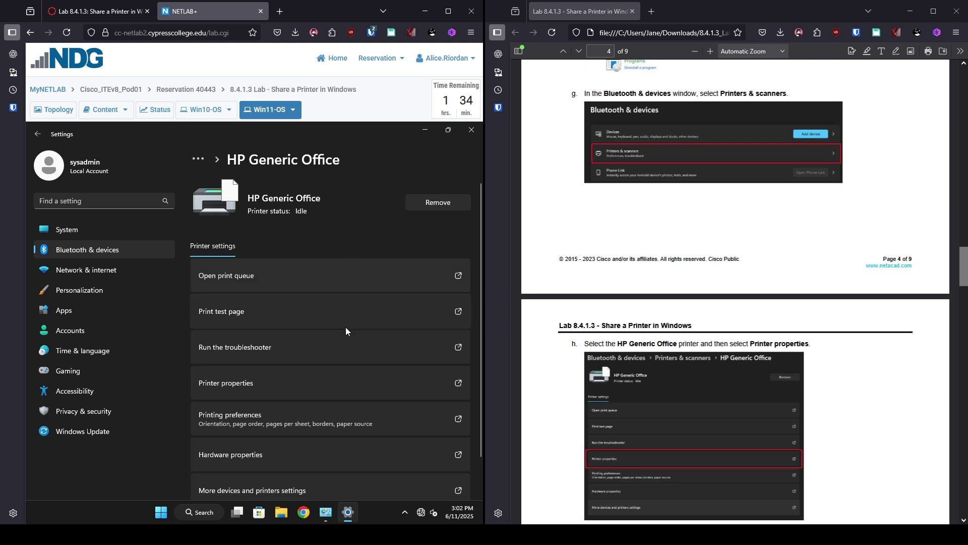
# Step: Open HP Generic Office printer properties, review Sharing as HP Generic Office, and confirm with OK
pyautogui.click(331, 384)
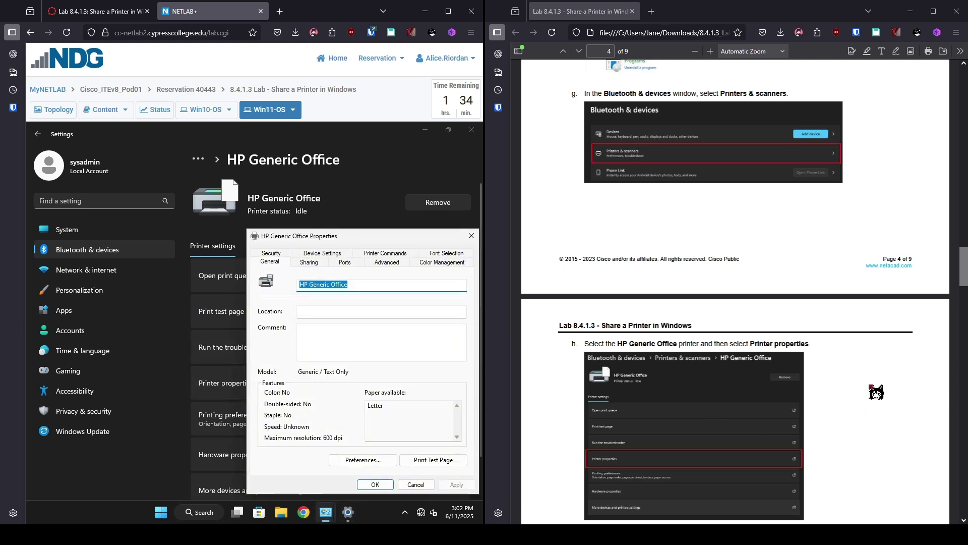
pyautogui.scroll(-7, 839, 385)
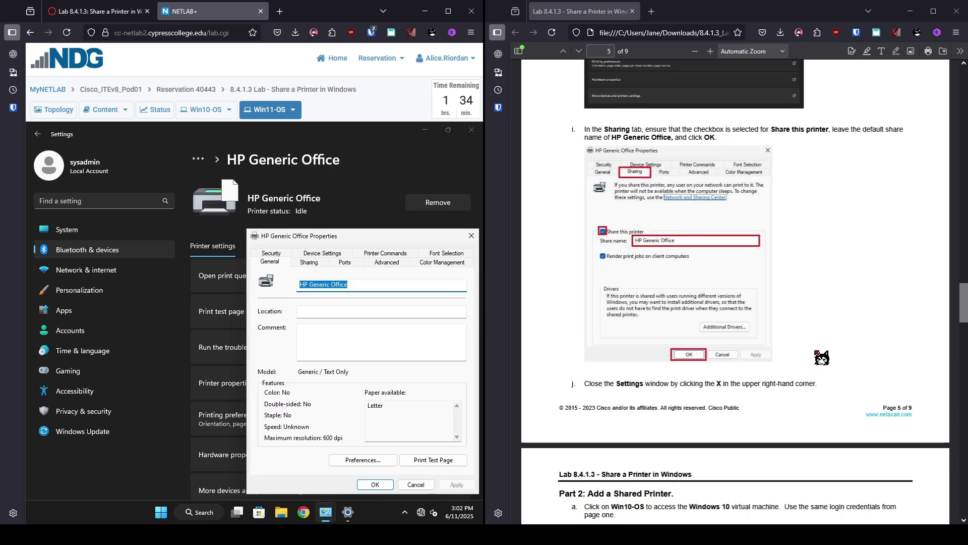
pyautogui.click(310, 263)
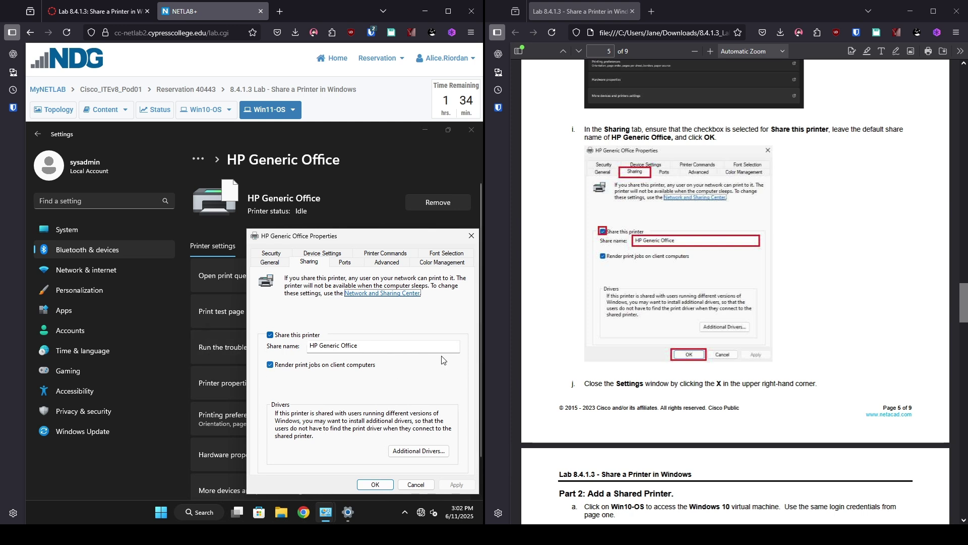
pyautogui.click(380, 485)
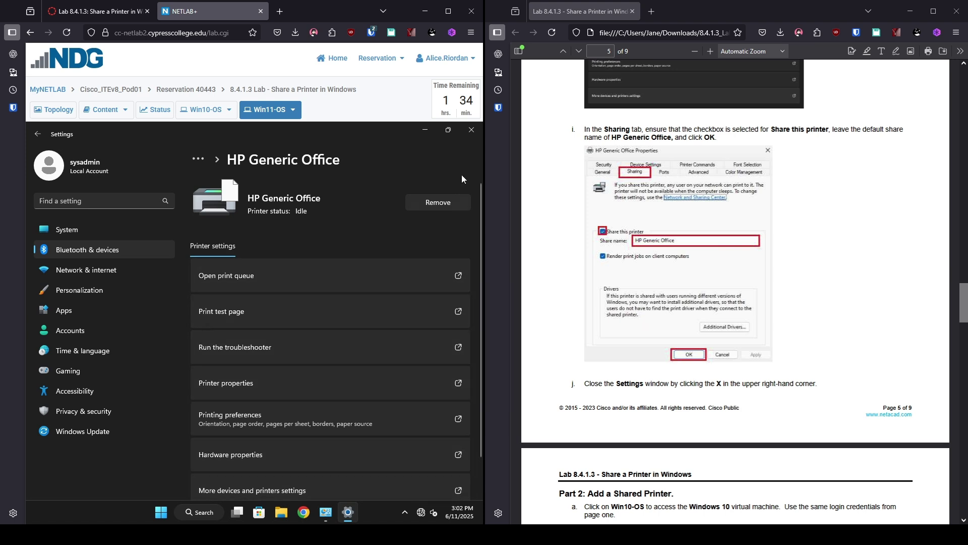
# Step: Close Win11-OS Settings, switch to Win10-OS and sign in with the account password
pyautogui.click(470, 134)
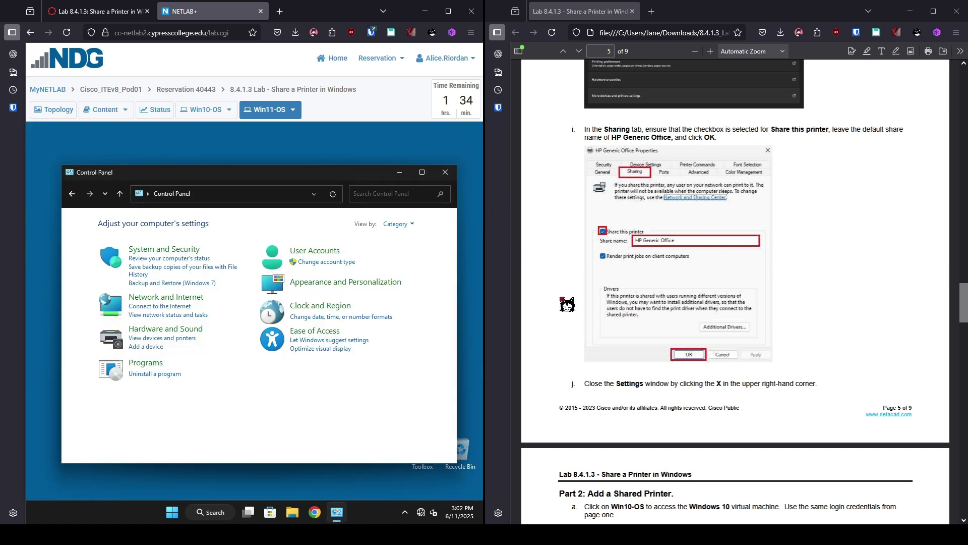
pyautogui.click(210, 115)
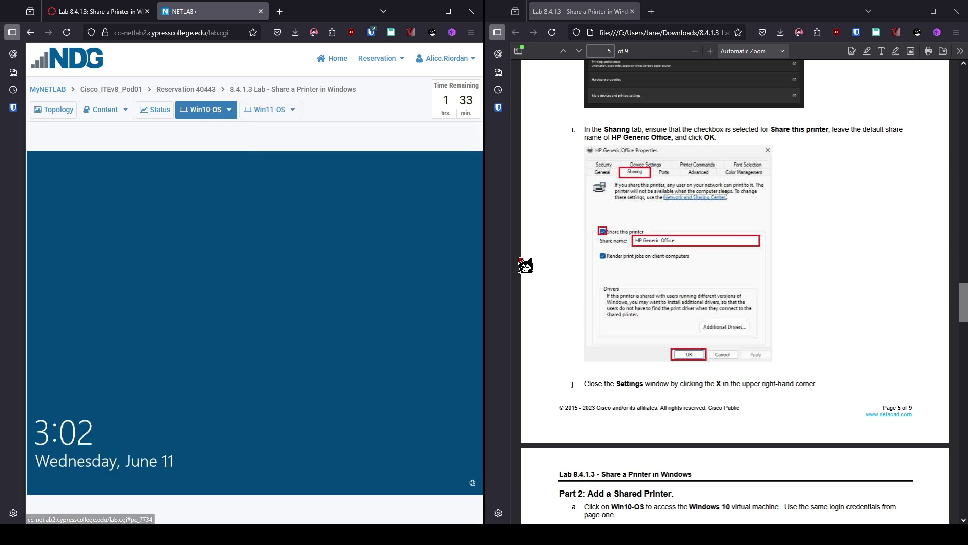
pyautogui.scroll(-6, 676, 288)
pyautogui.scroll(-2, 669, 290)
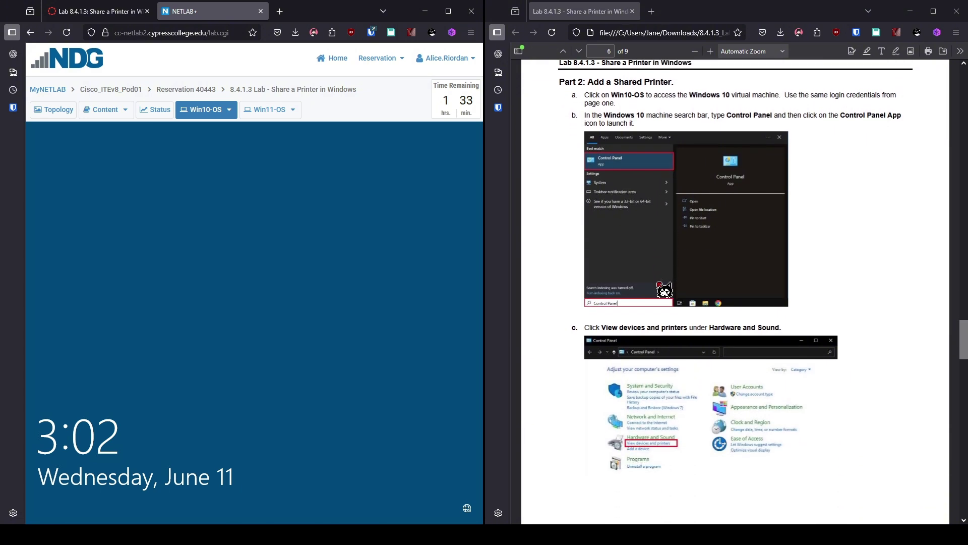
pyautogui.click(260, 284)
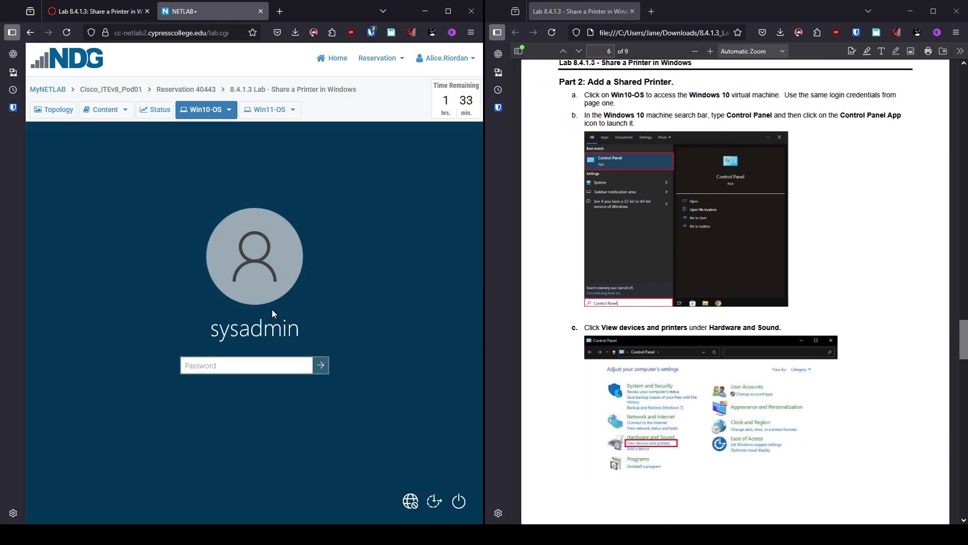
pyautogui.write('**************')
pyautogui.press('Return')
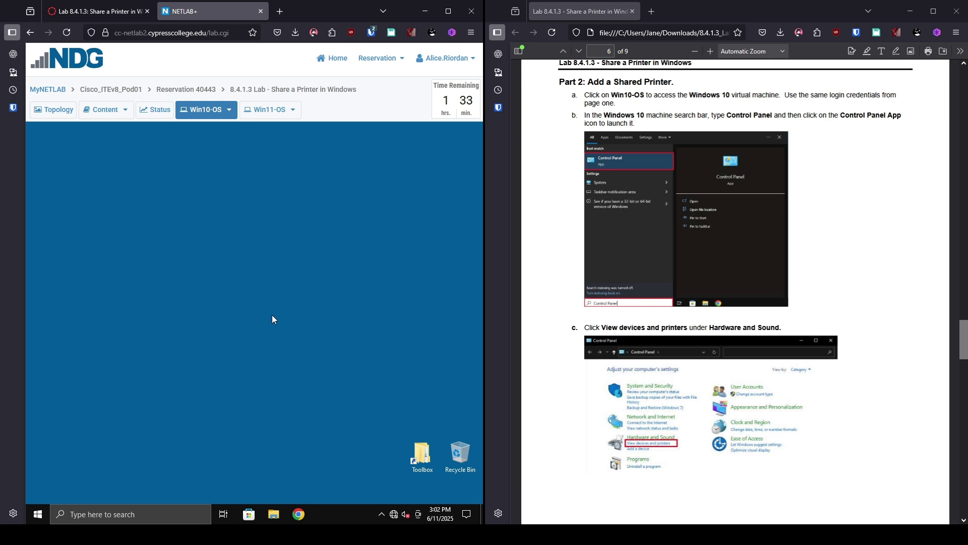
# Step: Search 'control' in Windows search to launch Control Panel
pyautogui.click(78, 517)
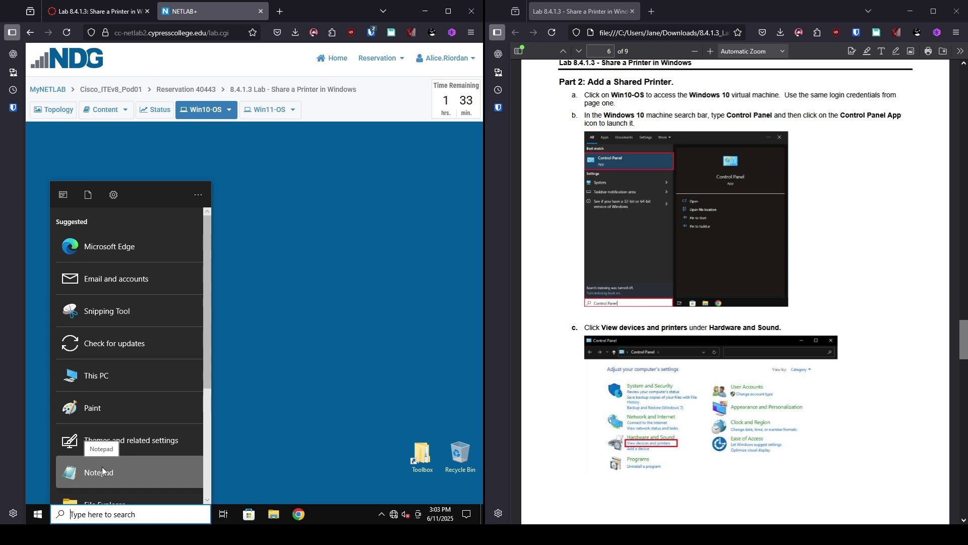
pyautogui.write('control')
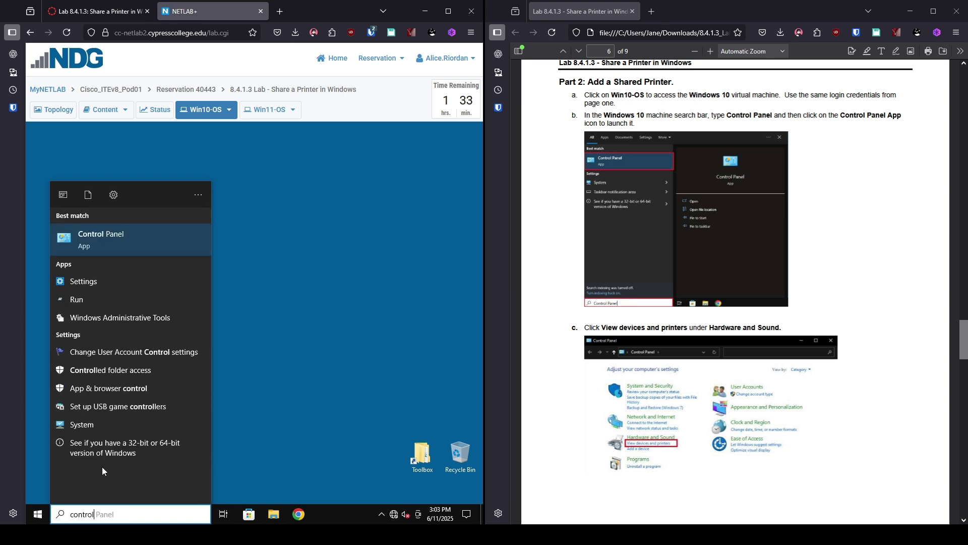
pyautogui.press('Return')
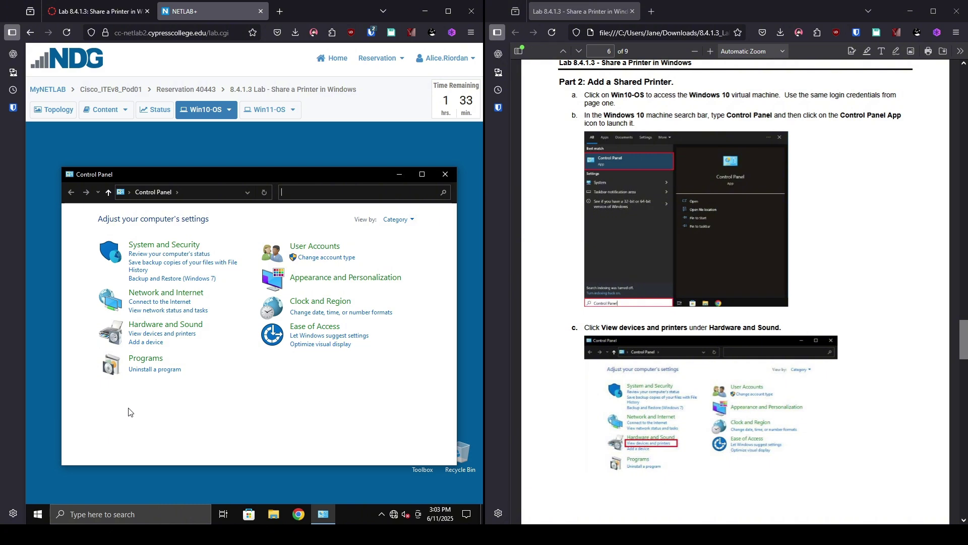
# Step: From Devices and printers, start Add a printer and choose 'The printer that I want isn't listed'
pyautogui.click(188, 339)
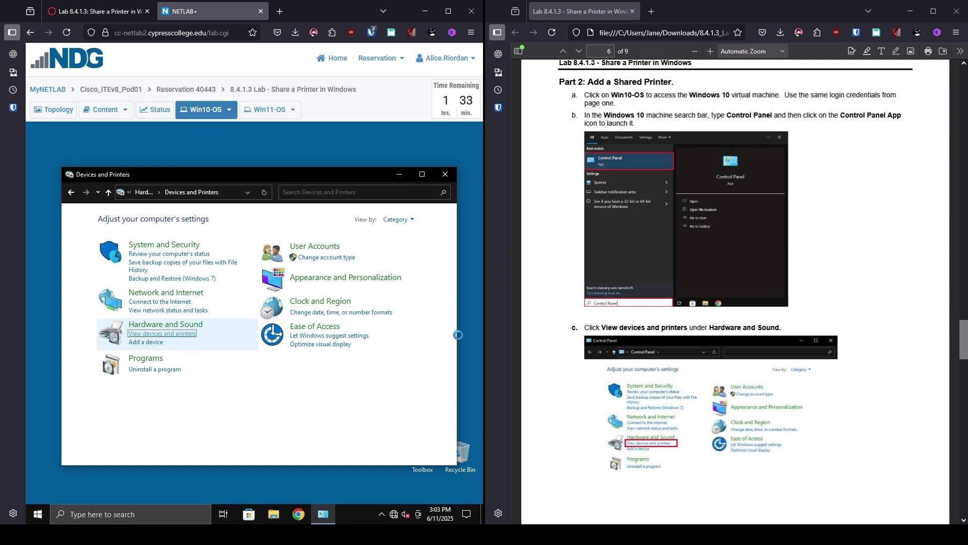
pyautogui.scroll(-10, 767, 420)
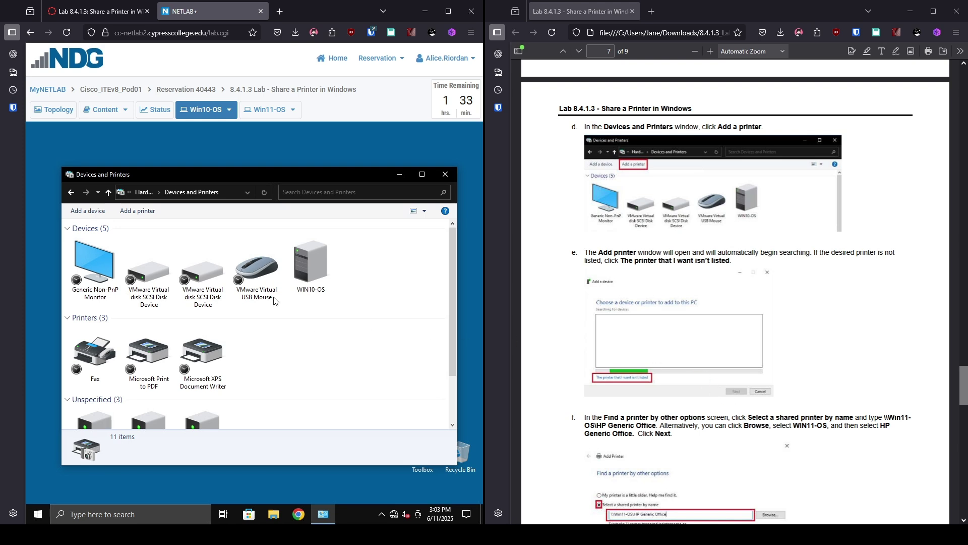
pyautogui.click(137, 212)
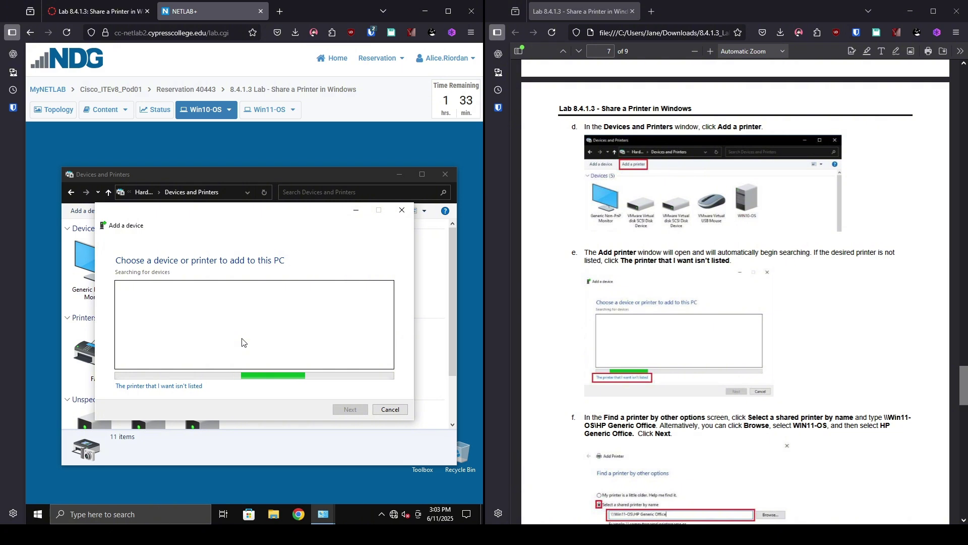
pyautogui.click(163, 387)
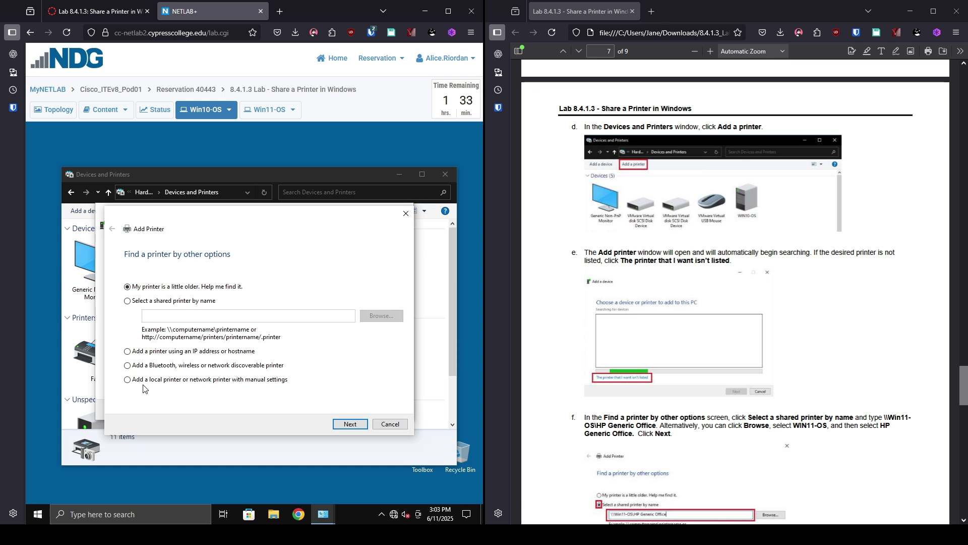
pyautogui.scroll(-7, 645, 411)
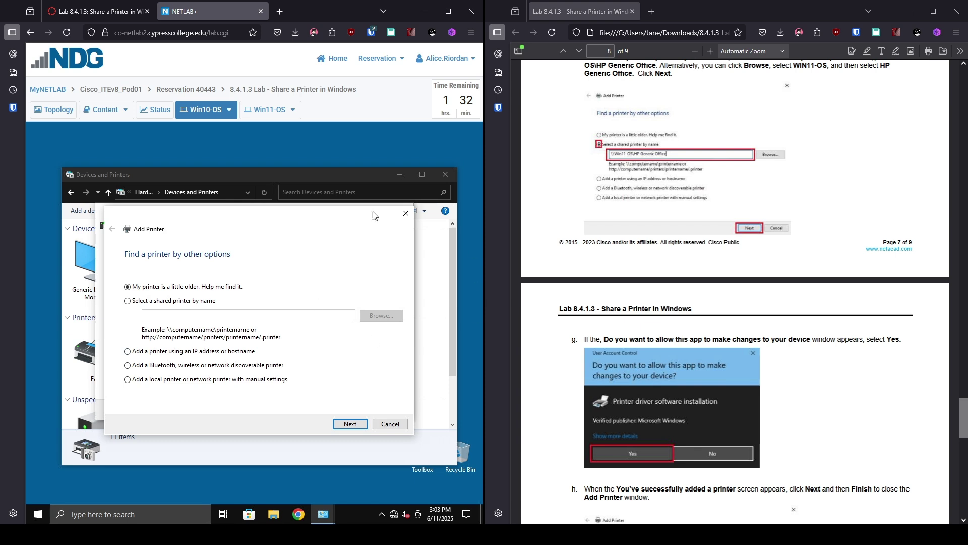
# Step: Choose 'Select a shared printer by name' and connect to \\Win11-OS\HP Generic Office
pyautogui.click(182, 302)
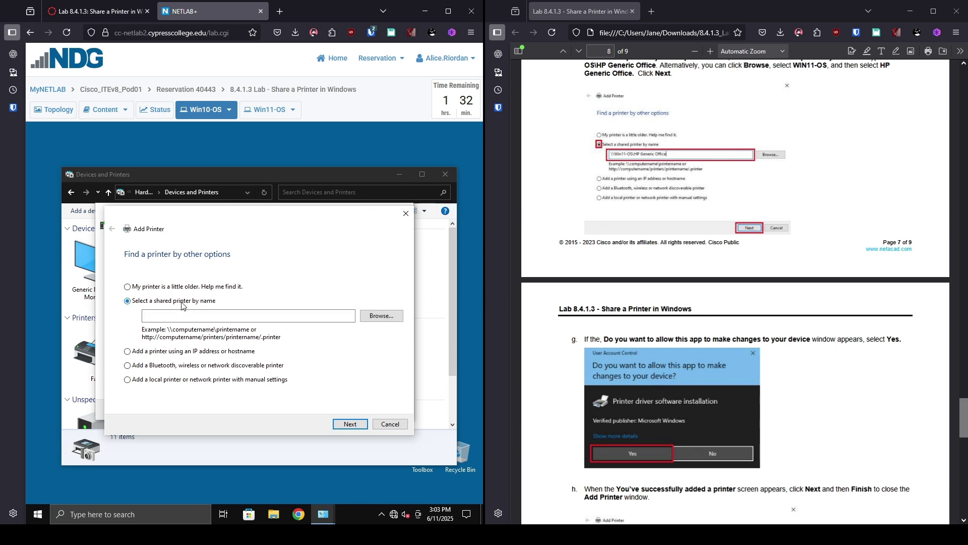
pyautogui.click(197, 316)
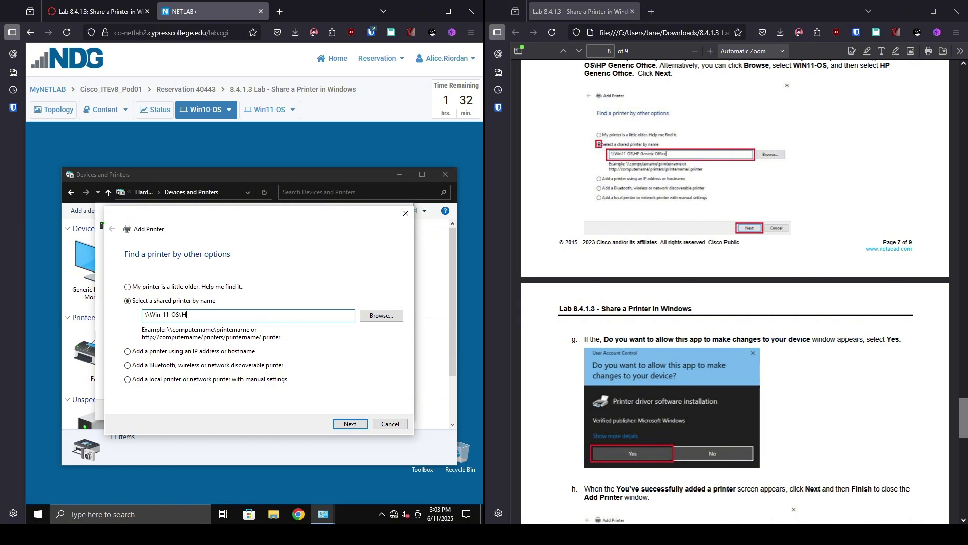
pyautogui.write('P G')
pyautogui.press('BackSpace')
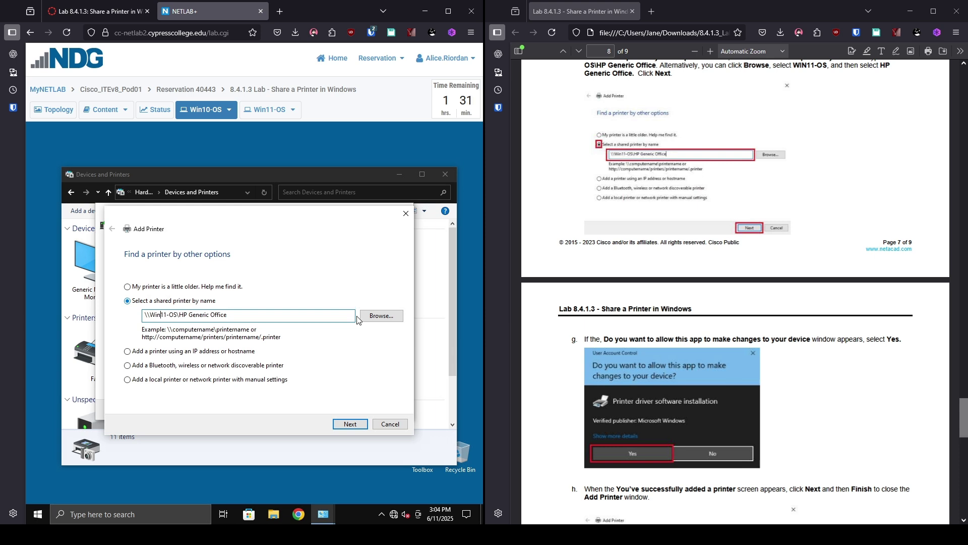
pyautogui.click(347, 423)
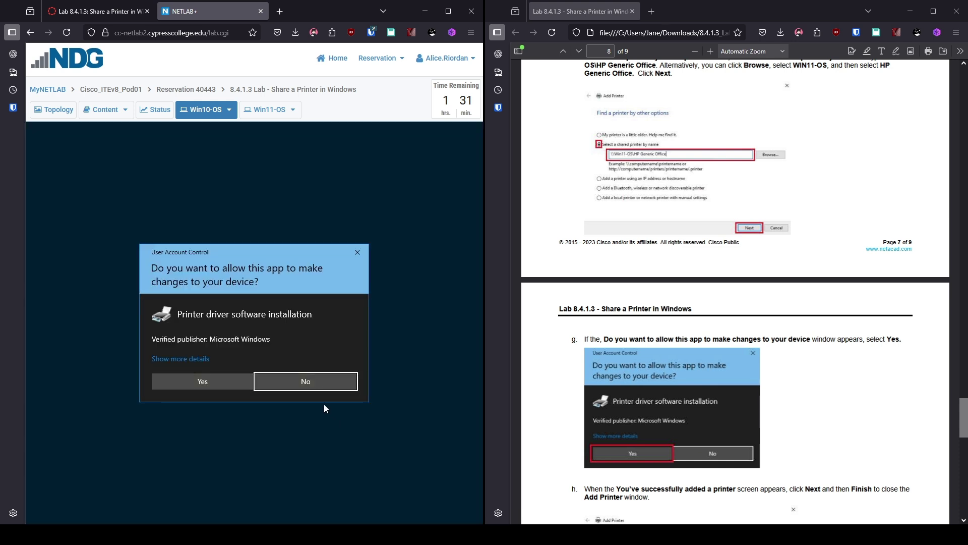
# Step: Approve the driver installation and finish the Add Printer wizard
pyautogui.click(220, 385)
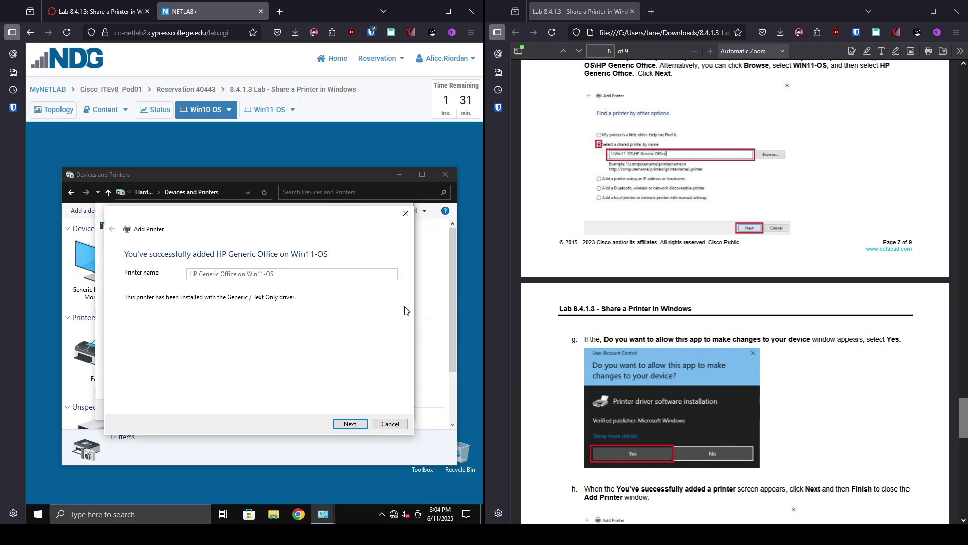
pyautogui.click(353, 425)
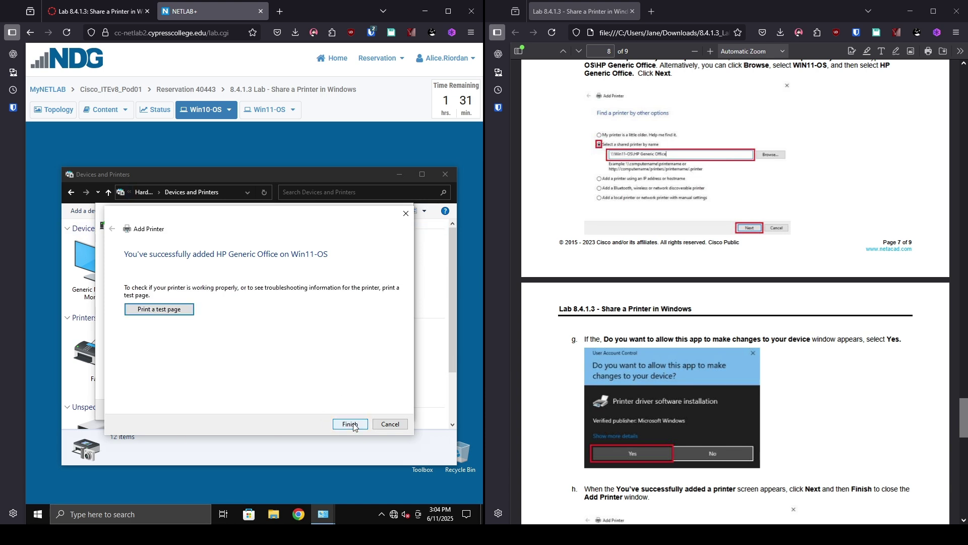
pyautogui.click(353, 425)
# Step: View Printer properties for HP Generic Office on Win11-OS, showing Print Test Page, then close them
pyautogui.scroll(-7, 772, 290)
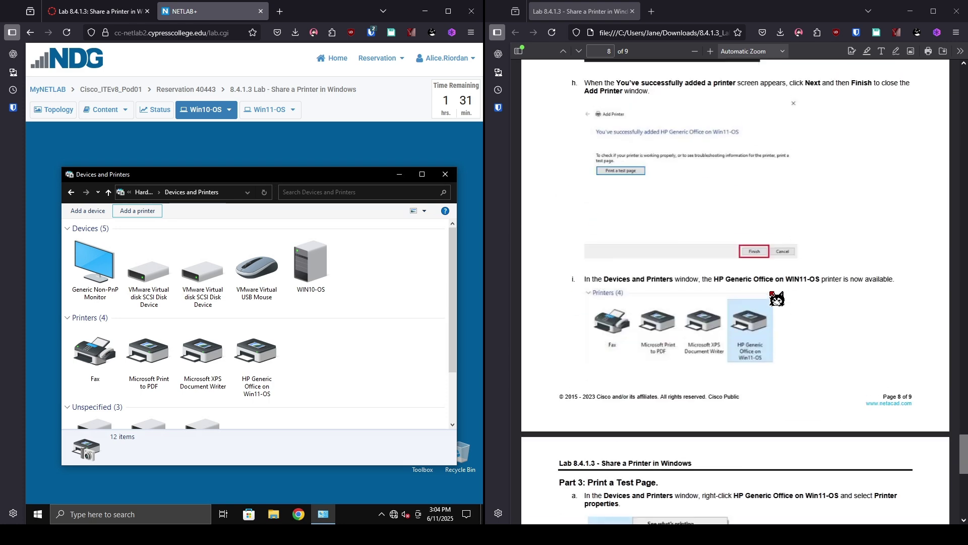
pyautogui.scroll(-4, 771, 295)
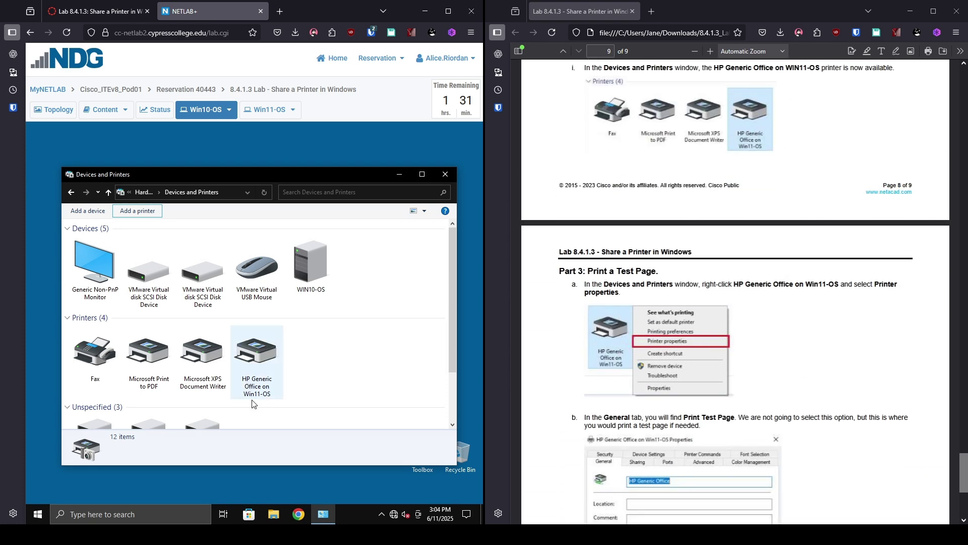
pyautogui.rightClick(257, 375)
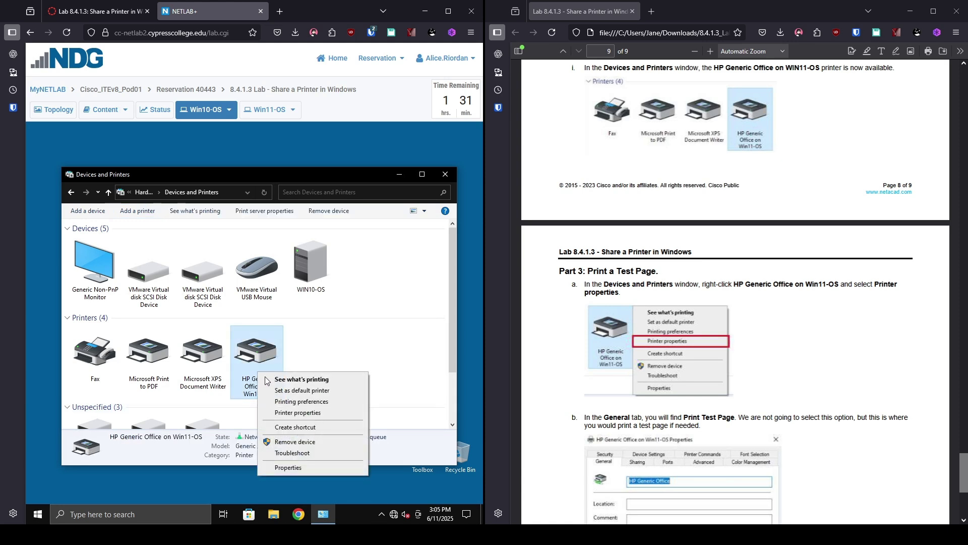
pyautogui.click(303, 414)
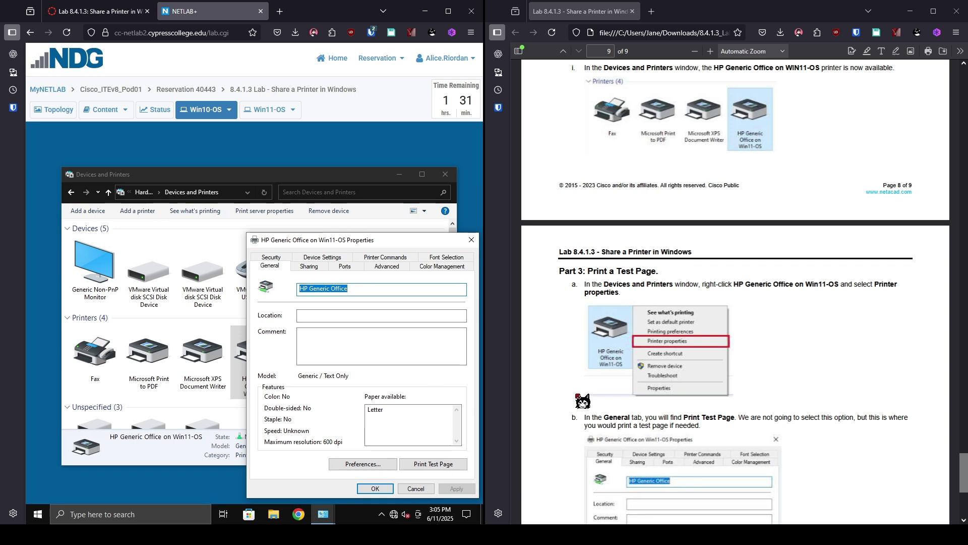
pyautogui.scroll(-5, 572, 405)
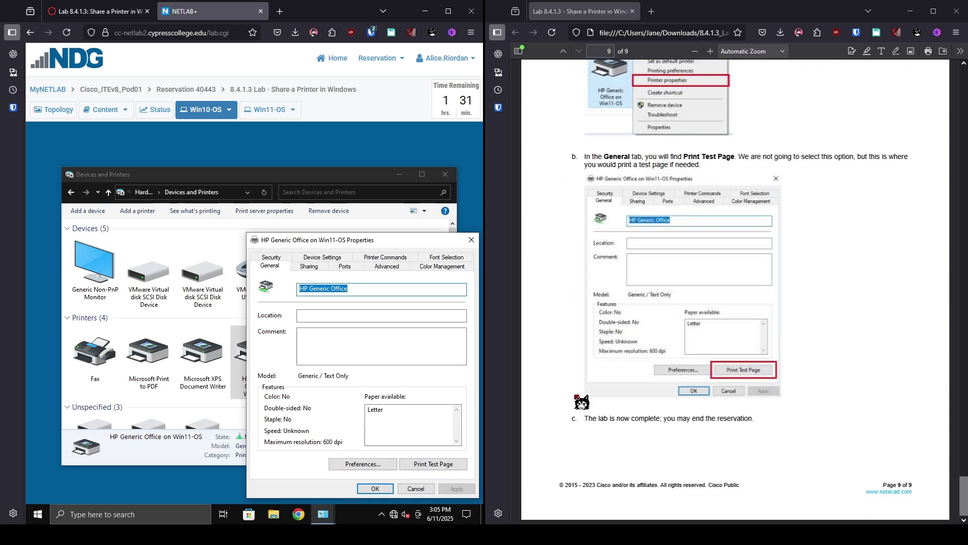
pyautogui.click(422, 489)
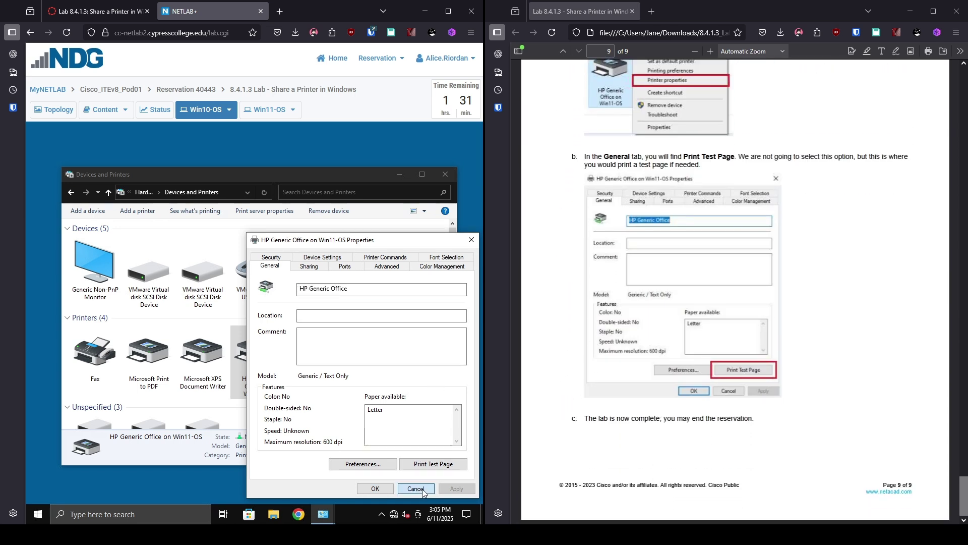